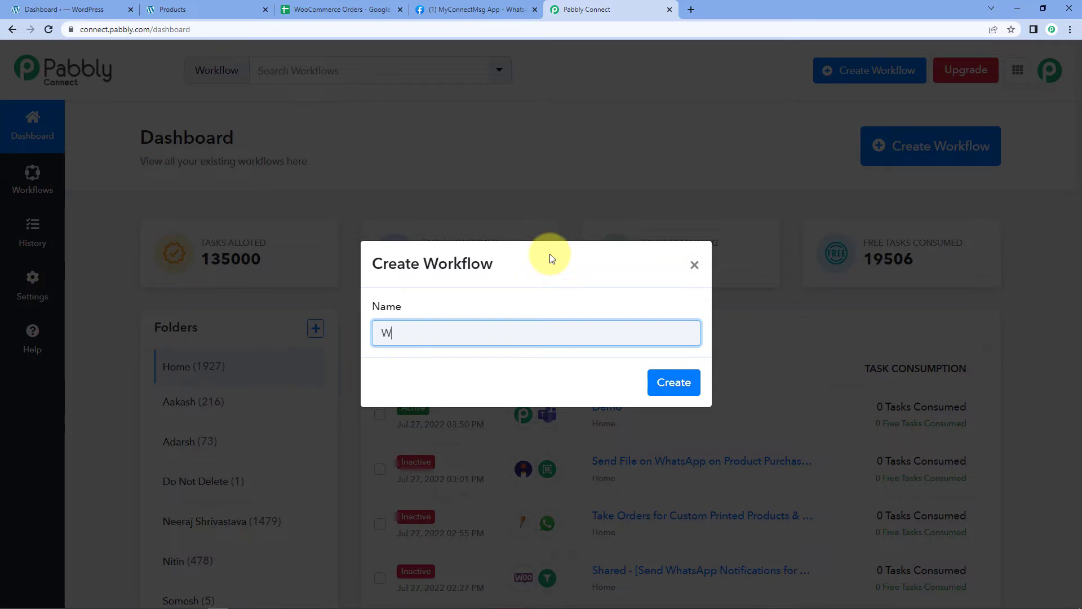
Create a new workflow named "WooCommerce to WhatsApp to Google Sheets"
{"action": "type", "text": "COmmerce to WhatsApp To Google Sheets"}
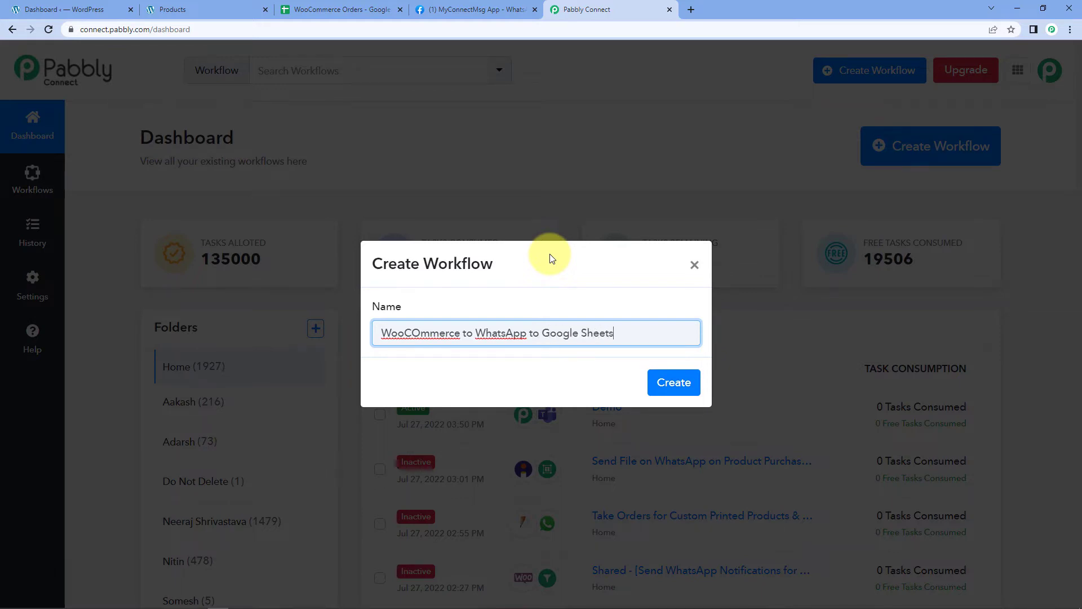
{"action": "left_click", "coordinate": [674, 381]}
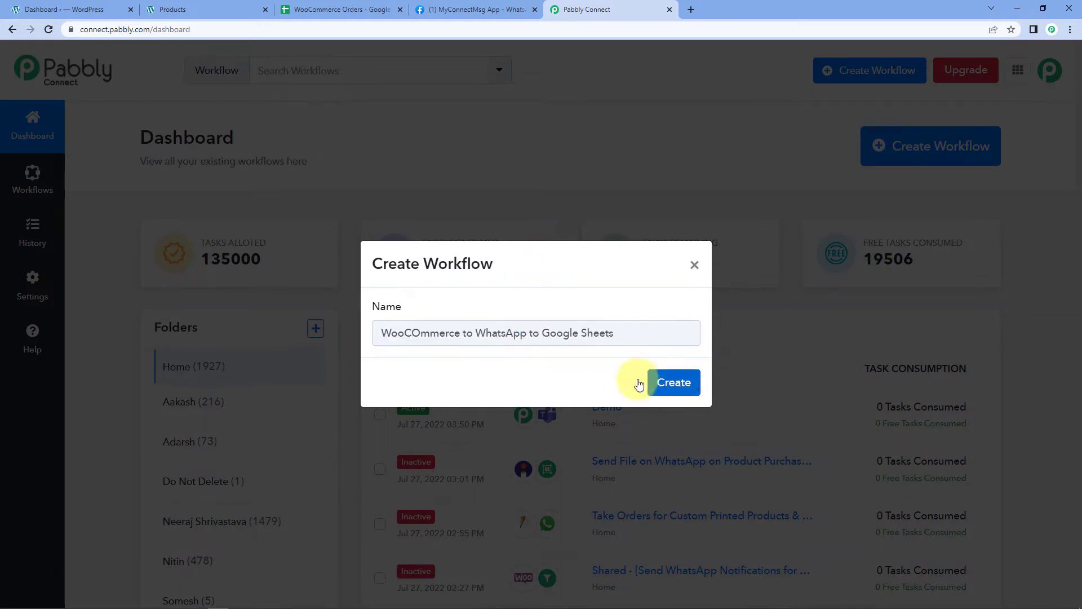
{"action": "double_click", "coordinate": [423, 330]}
{"action": "type", "text": "WooCommerce"}
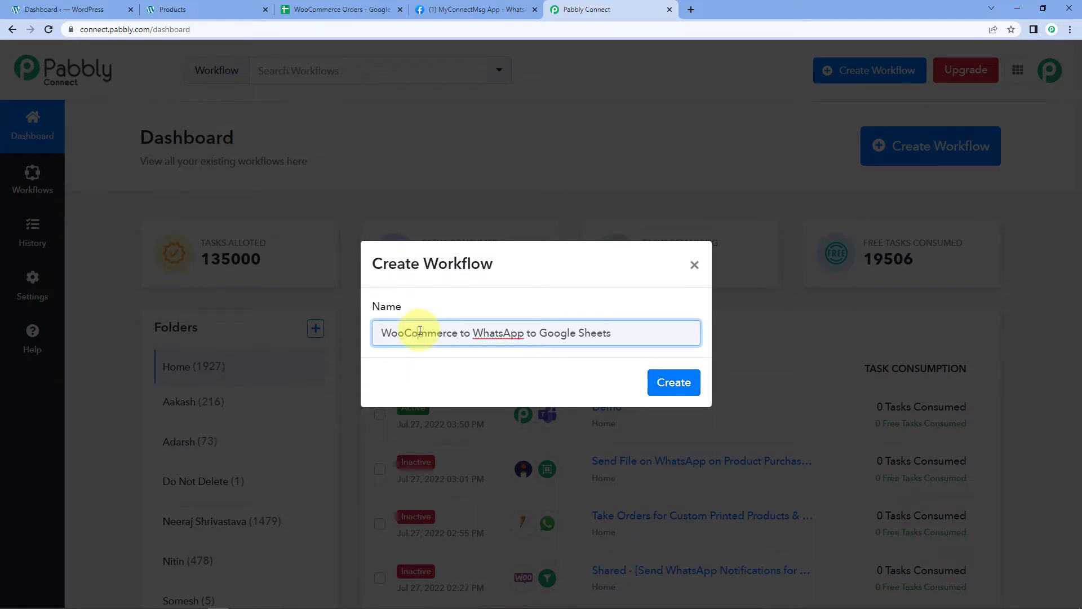
{"action": "left_click", "coordinate": [665, 382]}
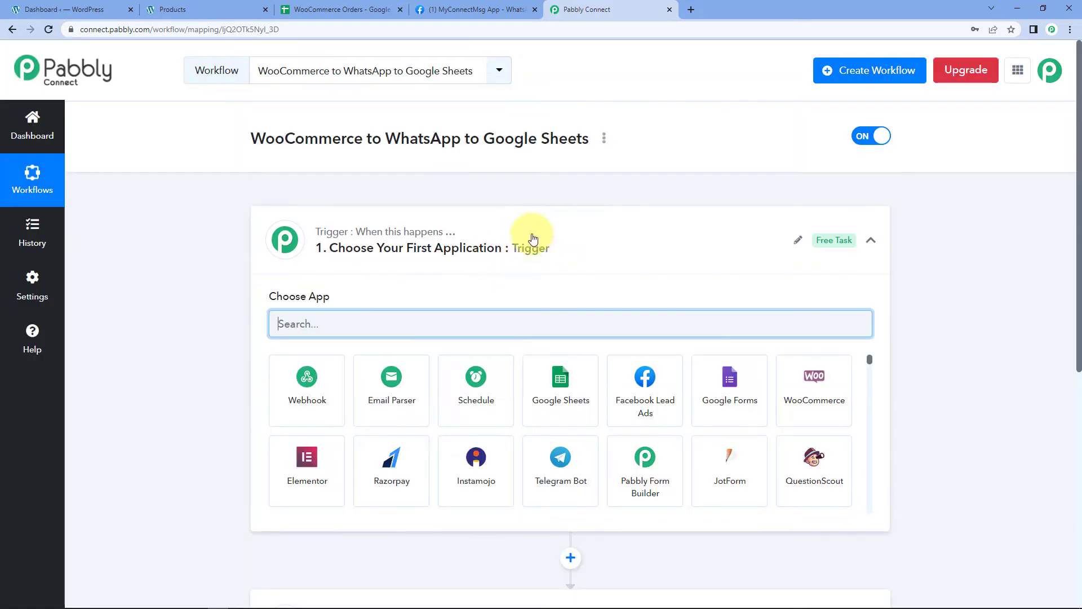
Set the workflow's trigger app to WooCommerce with the trigger event New Order Created
{"action": "left_click", "coordinate": [527, 235]}
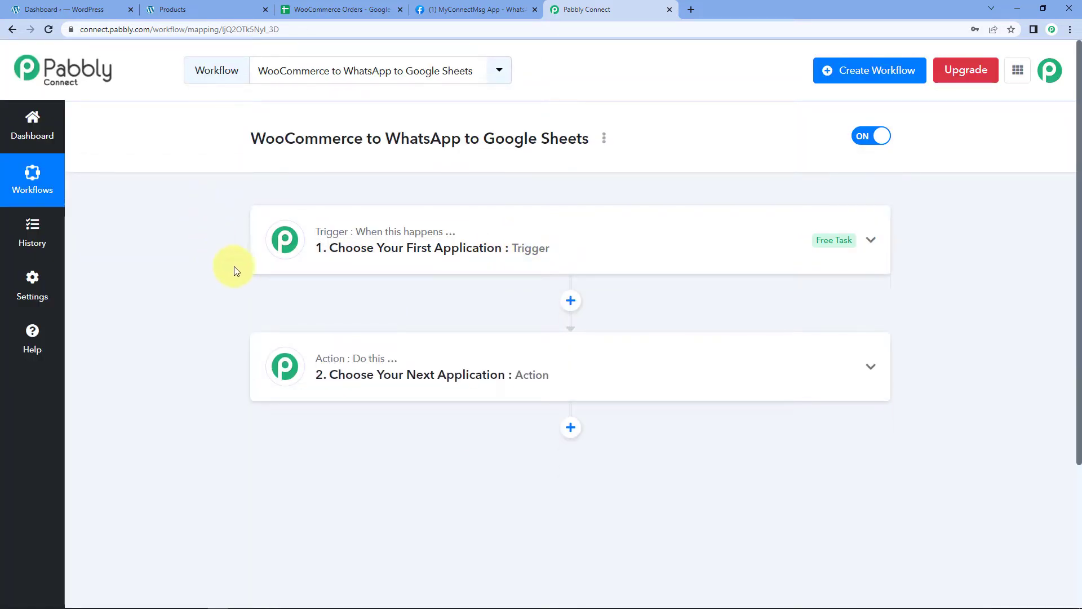
{"action": "scroll", "coordinate": [224, 254], "scroll_direction": "down", "scroll_amount": 1}
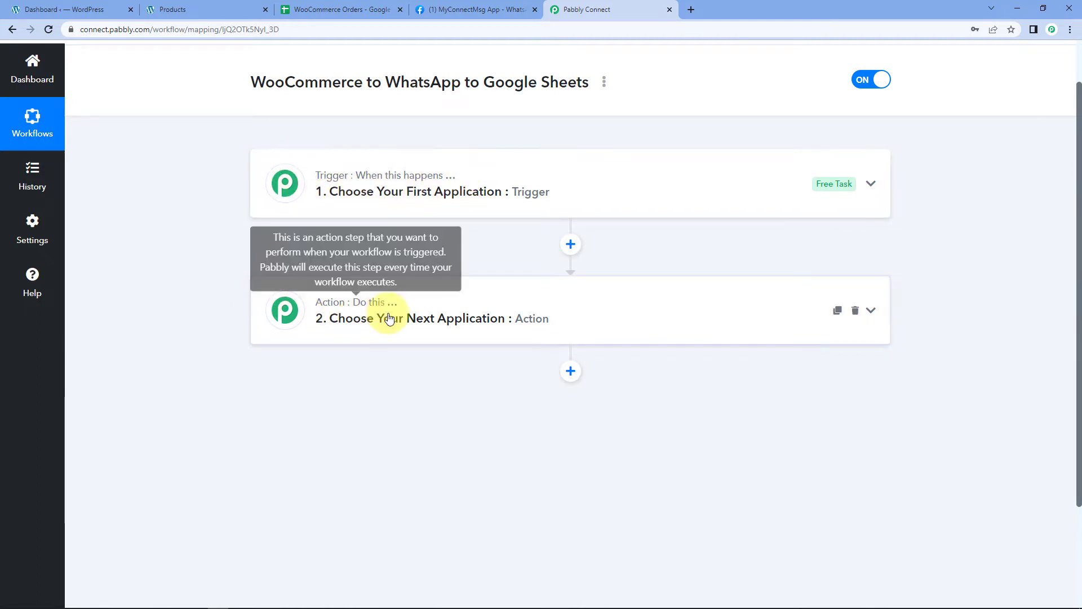
{"action": "left_click", "coordinate": [417, 189]}
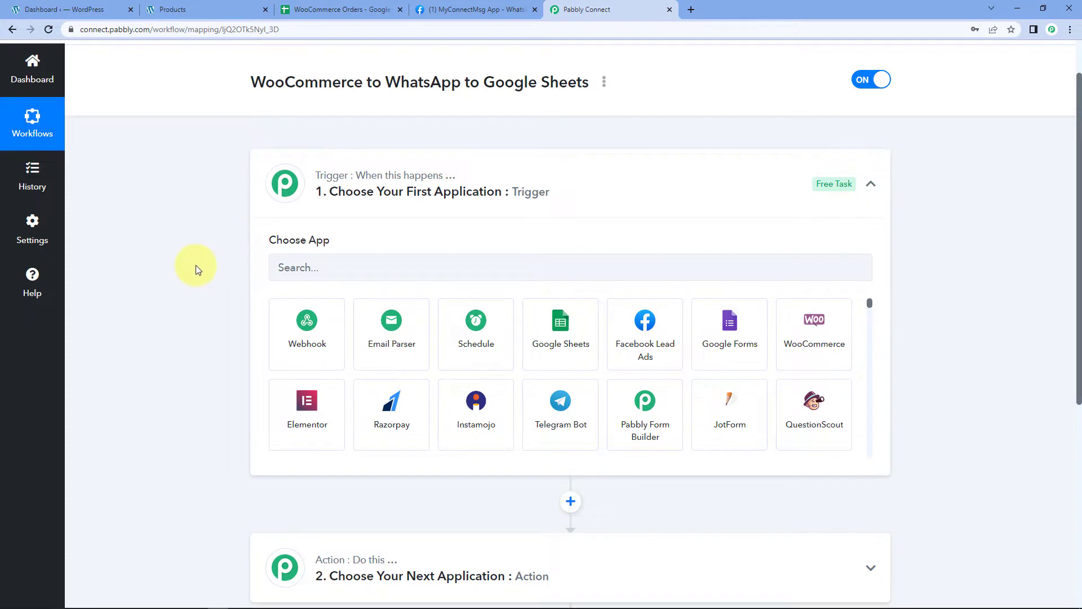
{"action": "scroll", "coordinate": [195, 265], "scroll_direction": "down", "scroll_amount": 2}
{"action": "left_click", "coordinate": [338, 149]}
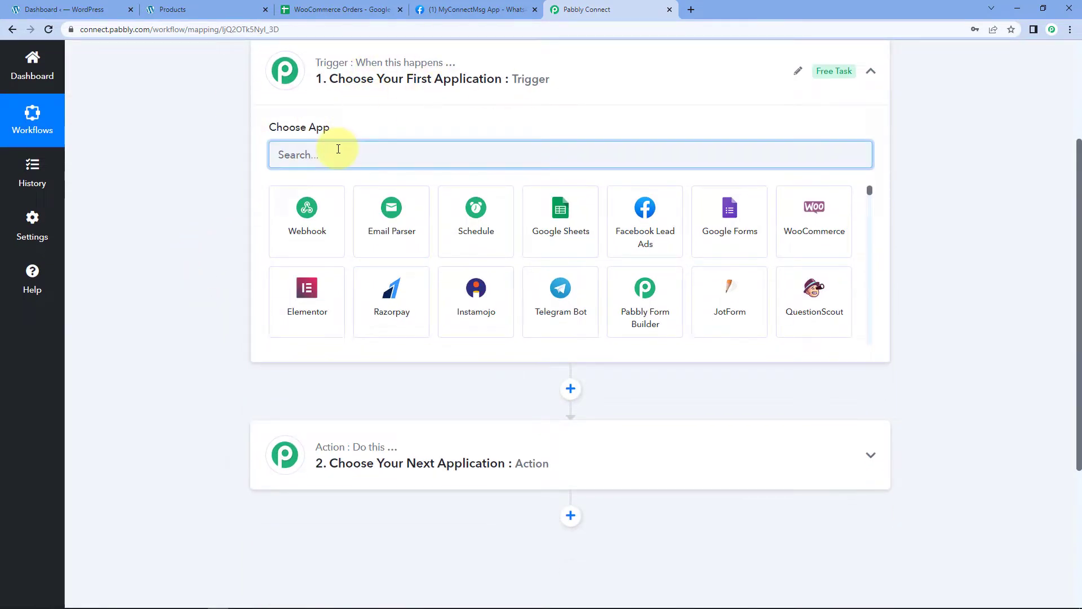
{"action": "left_click", "coordinate": [814, 212]}
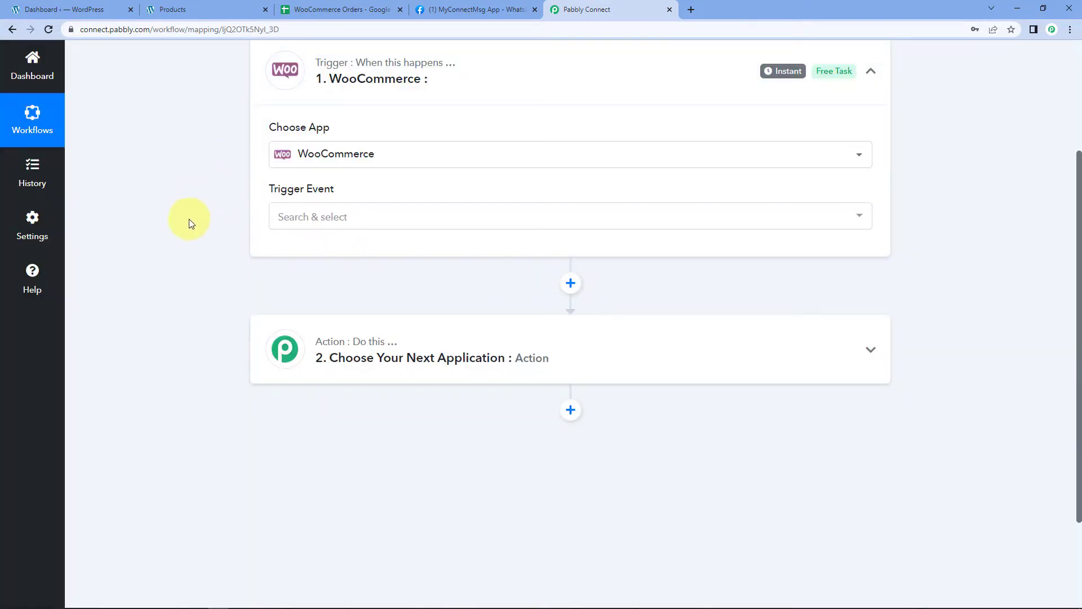
{"action": "left_click", "coordinate": [326, 213]}
{"action": "scroll", "coordinate": [209, 251], "scroll_direction": "down", "scroll_amount": 1}
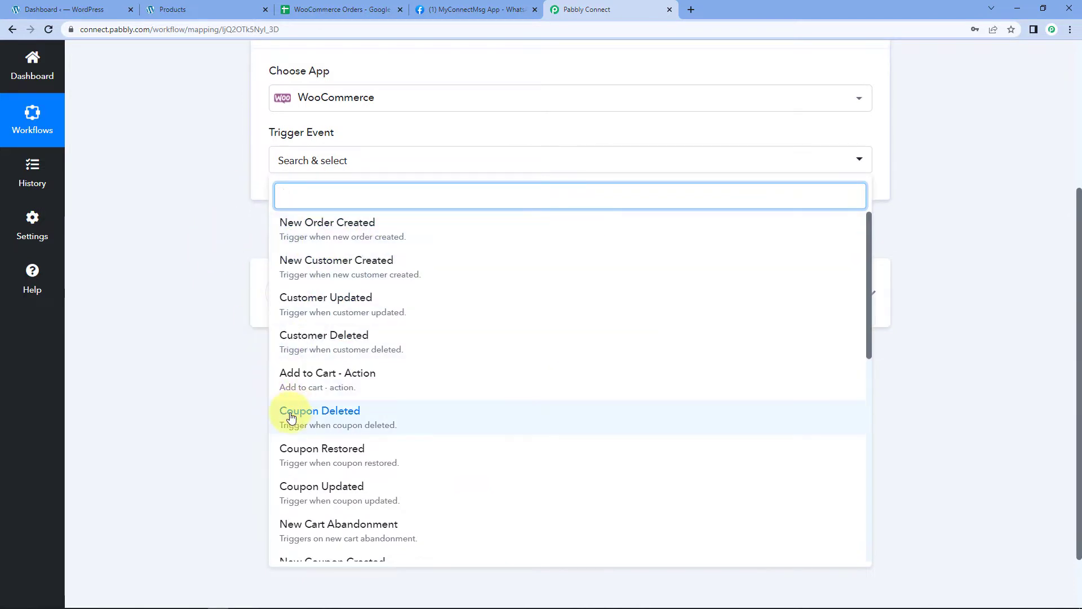
{"action": "left_click", "coordinate": [324, 228]}
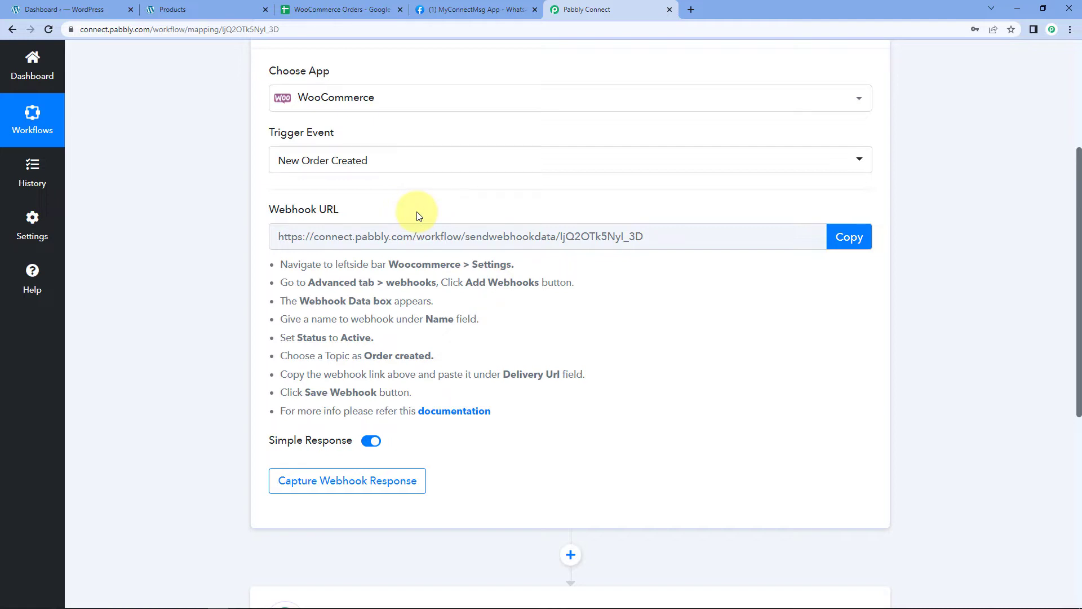
Copy the trigger's webhook URL and review the setup instructions listed below it
{"action": "left_click", "coordinate": [861, 237]}
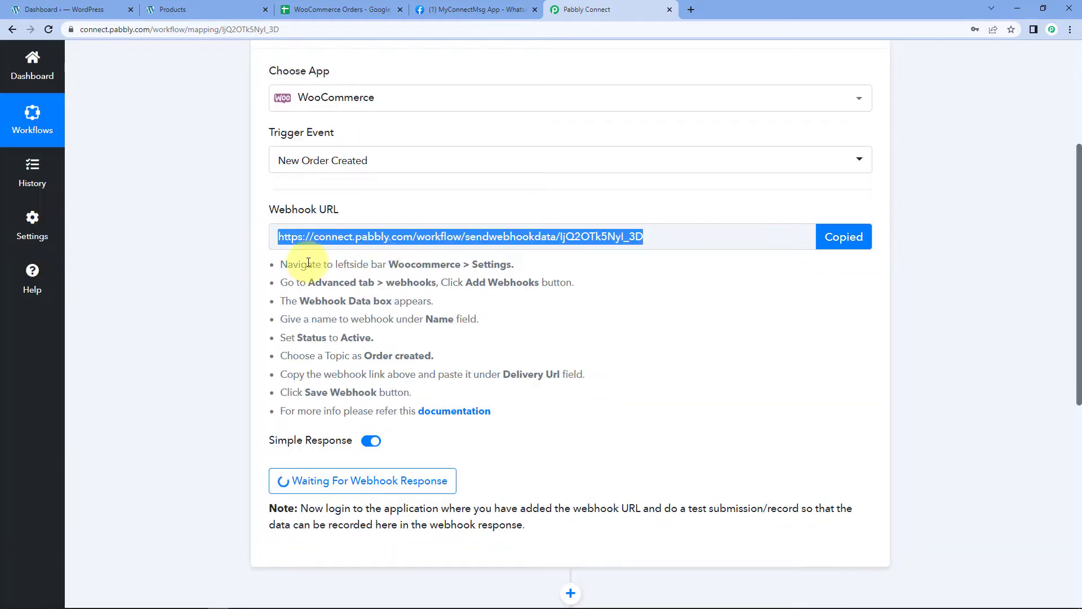
{"action": "left_click_drag", "start_coordinate": [279, 263], "coordinate": [514, 416]}
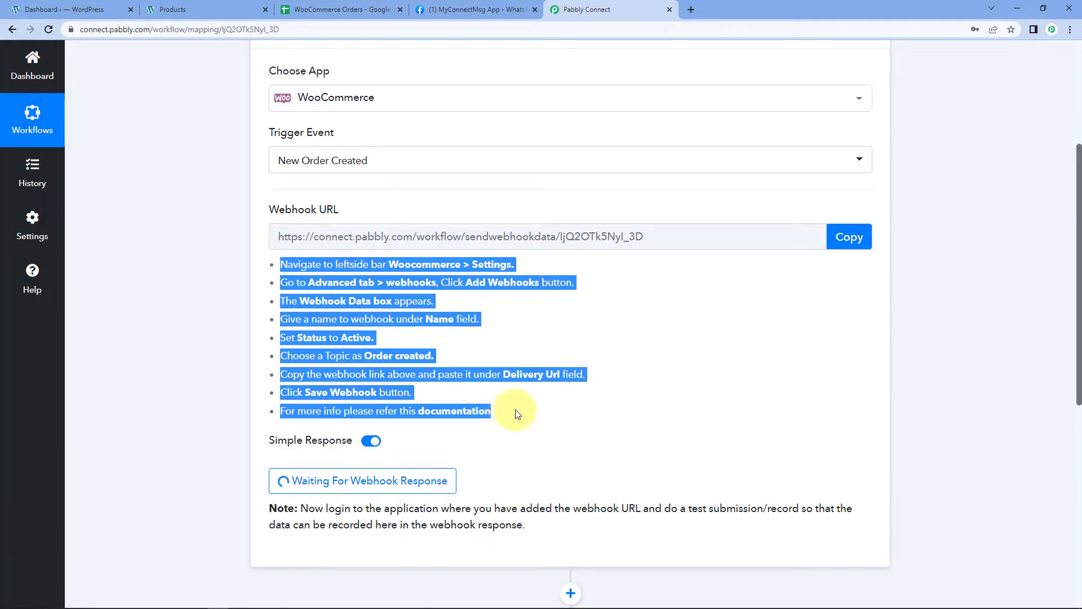
{"action": "left_click", "coordinate": [515, 415]}
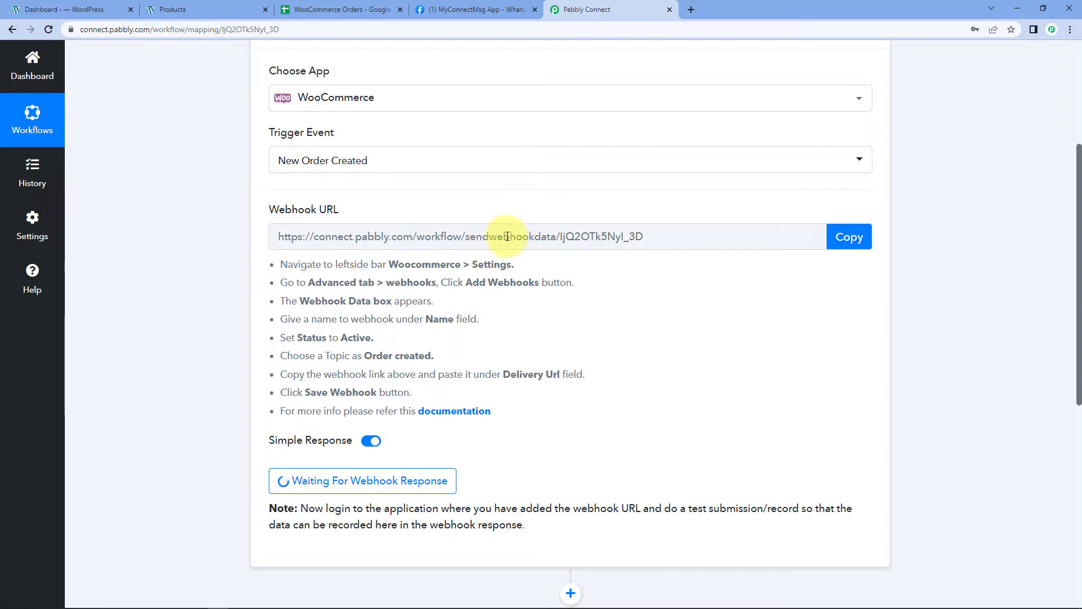
Switch to the WordPress dashboard and open the Webhooks section of WooCommerce's advanced settings
{"action": "left_click", "coordinate": [62, 9]}
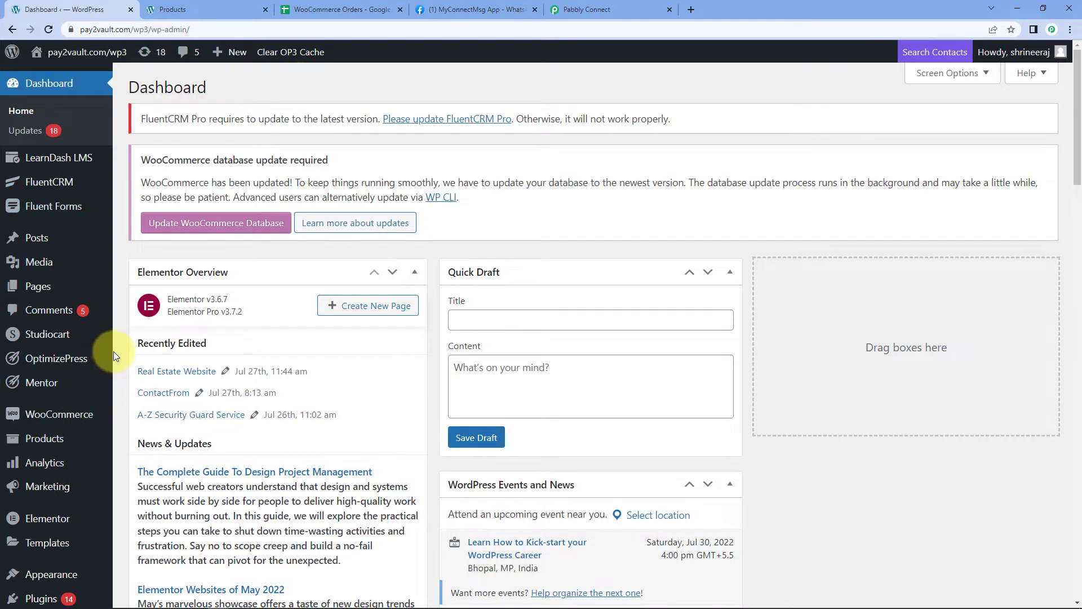
{"action": "scroll", "coordinate": [98, 387], "scroll_direction": "down", "scroll_amount": 1}
{"action": "mouse_move", "coordinate": [77, 357]}
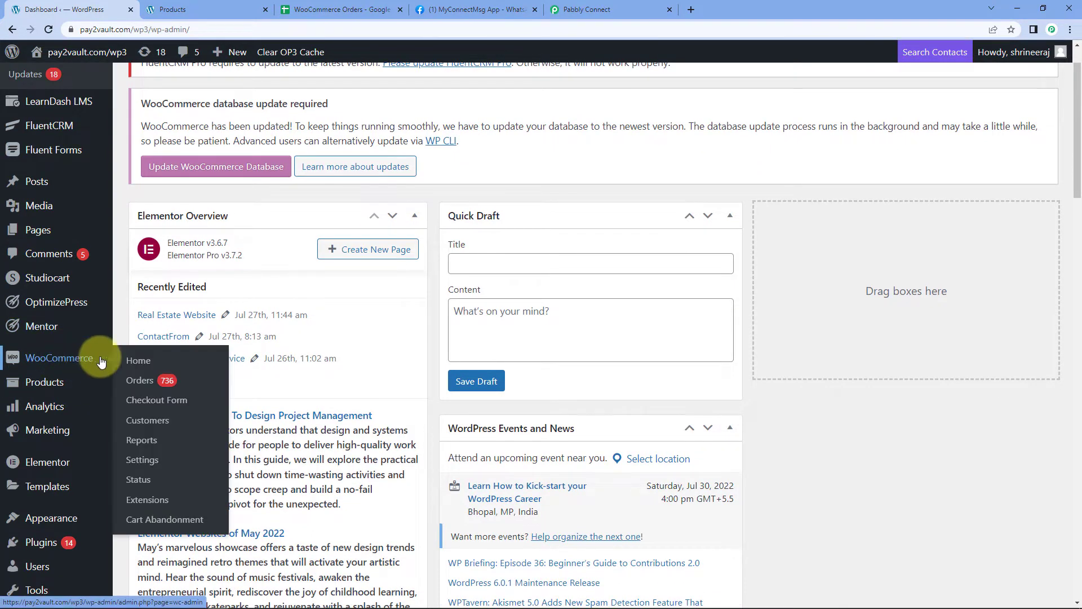
{"action": "left_click", "coordinate": [147, 461]}
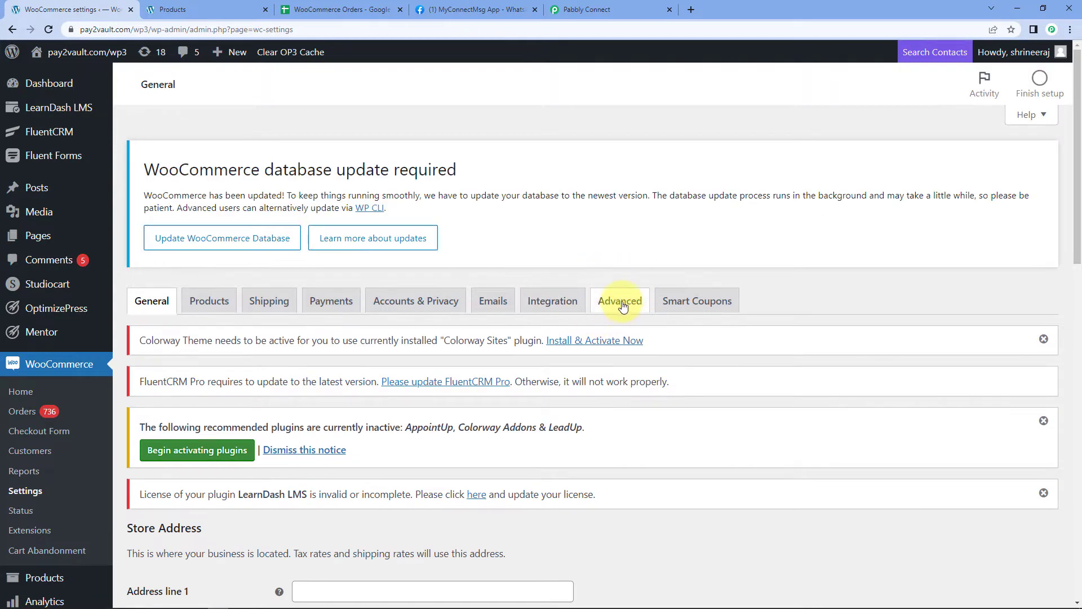
{"action": "left_click", "coordinate": [634, 308]}
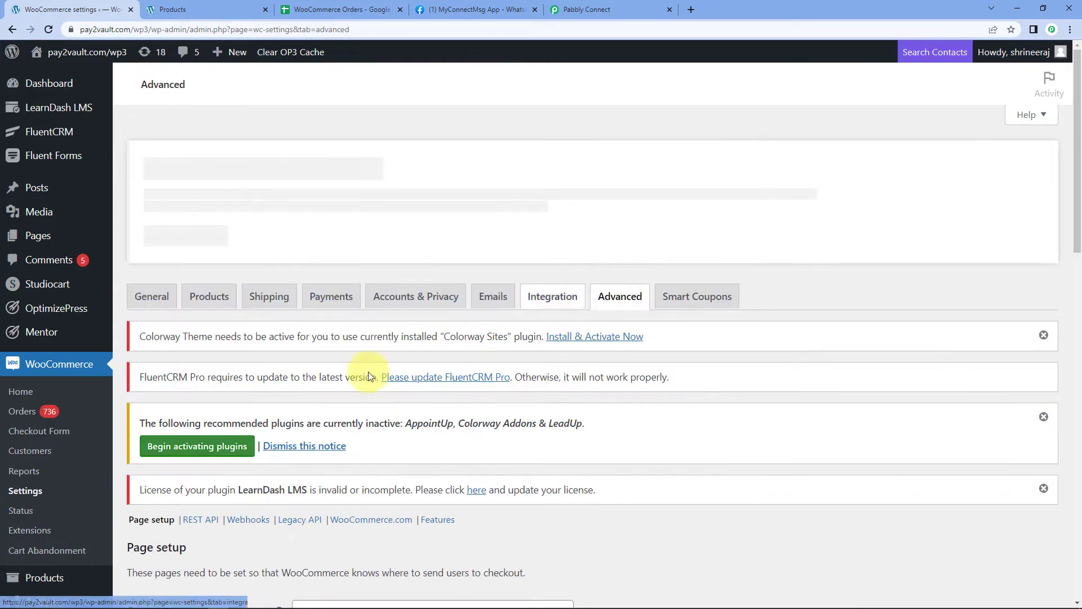
{"action": "scroll", "coordinate": [367, 396], "scroll_direction": "down", "scroll_amount": 3}
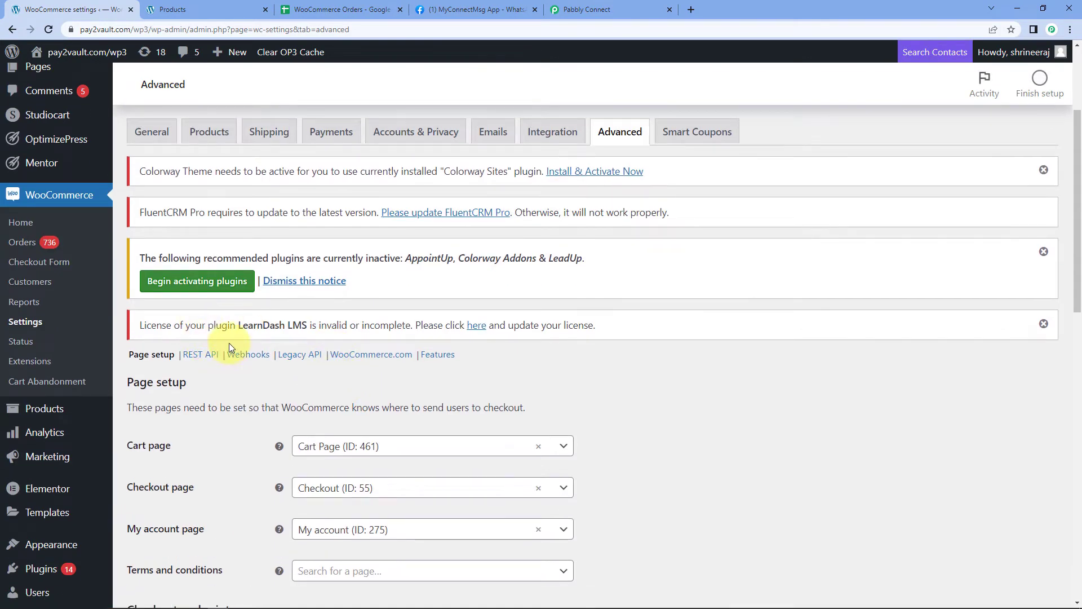
{"action": "left_click", "coordinate": [249, 359]}
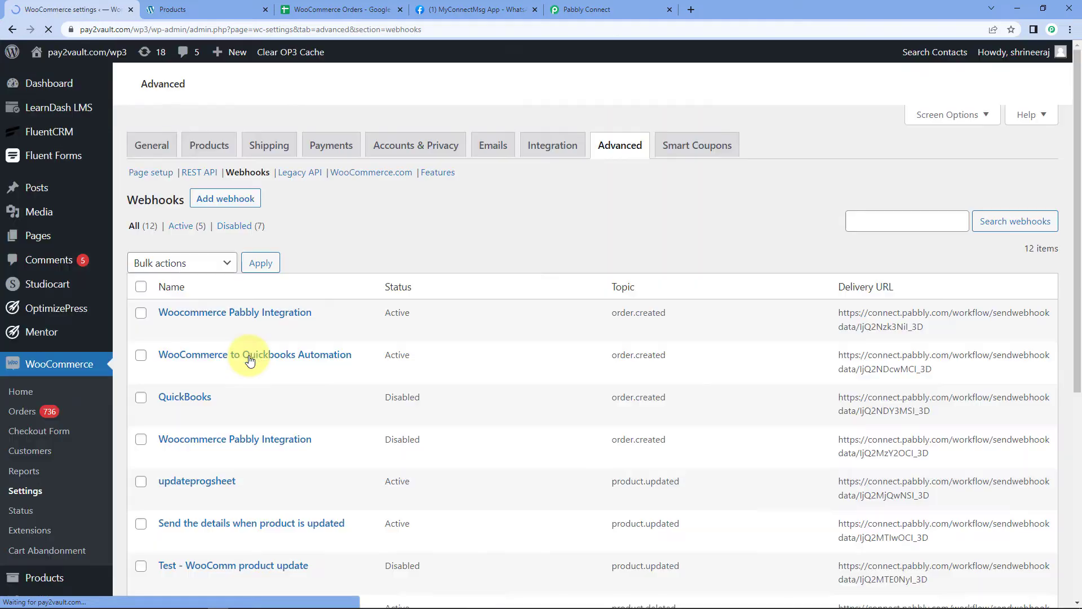
{"action": "scroll", "coordinate": [349, 411], "scroll_direction": "down", "scroll_amount": 5}
{"action": "scroll", "coordinate": [384, 326], "scroll_direction": "up", "scroll_amount": 1}
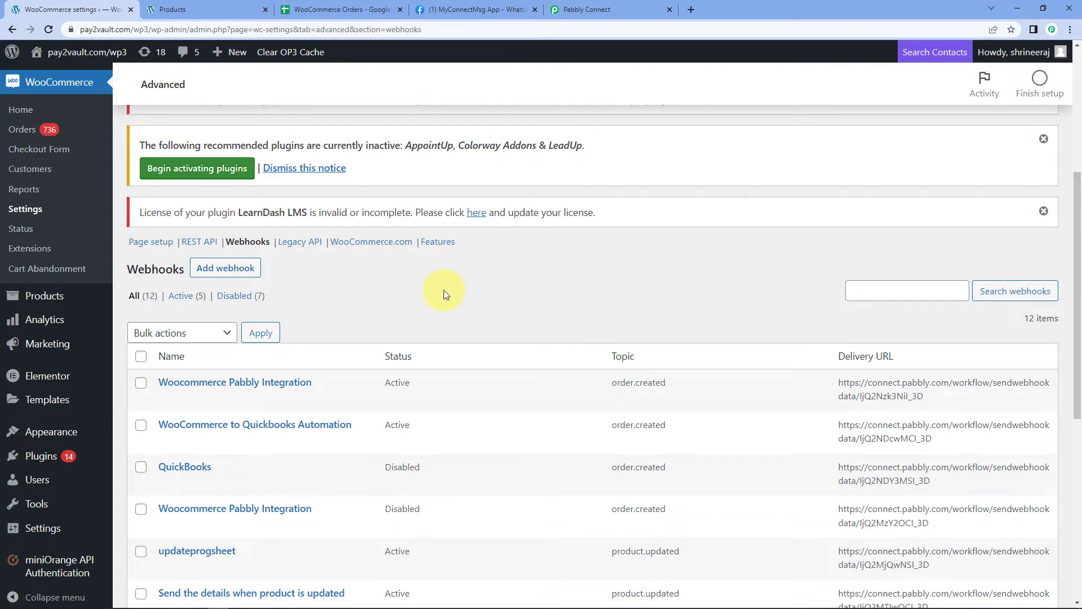
Add a new WooCommerce webhook and name it "Pabbly Connect"
{"action": "left_click", "coordinate": [222, 269]}
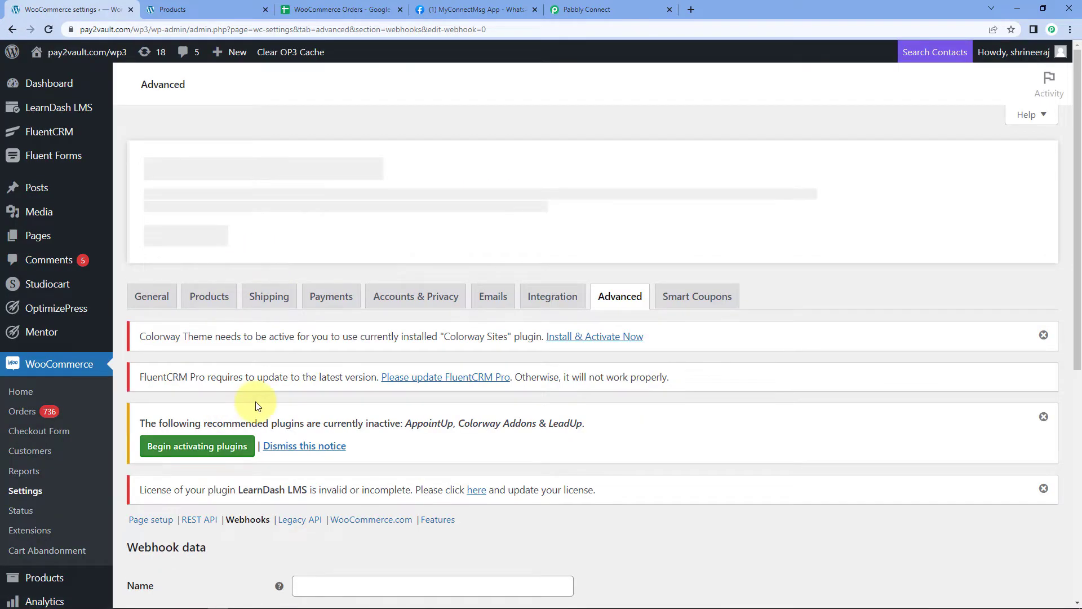
{"action": "scroll", "coordinate": [248, 377], "scroll_direction": "down", "scroll_amount": 5}
{"action": "scroll", "coordinate": [268, 303], "scroll_direction": "down", "scroll_amount": 1}
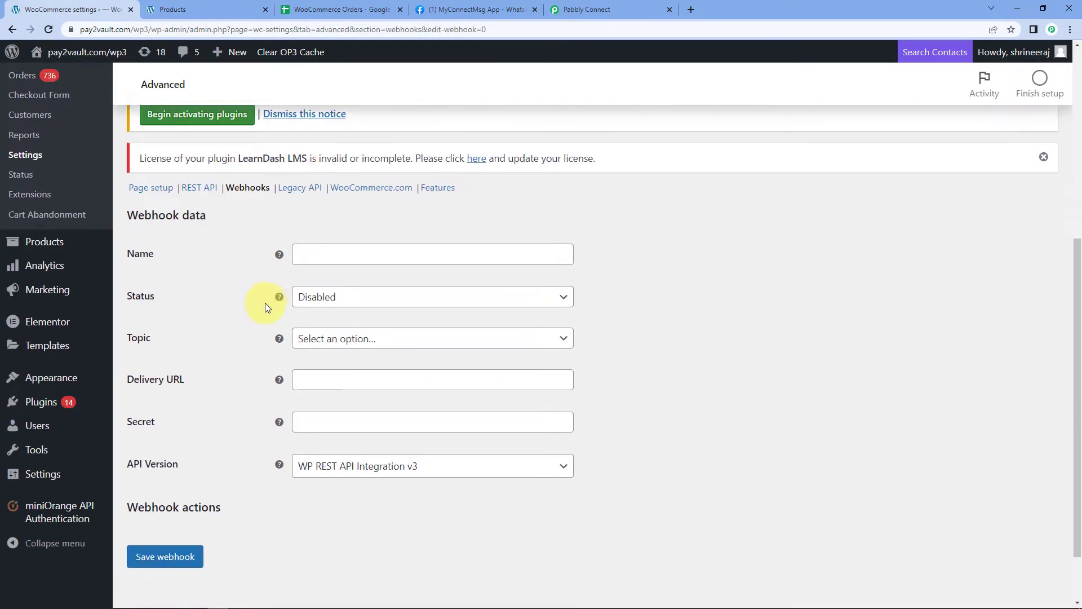
{"action": "left_click", "coordinate": [326, 252]}
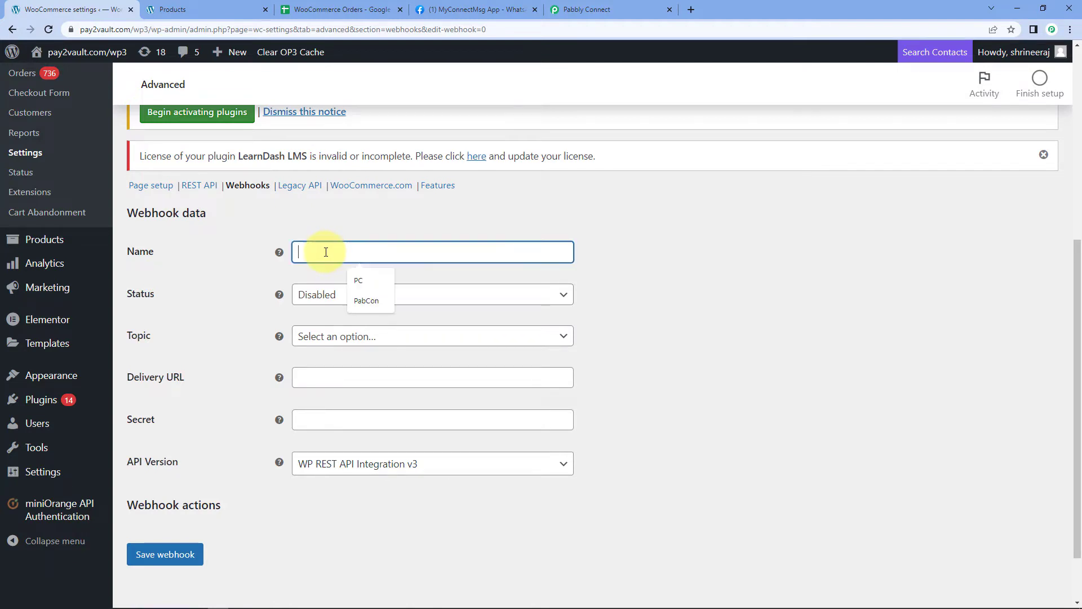
{"action": "type", "text": "Pabbly Connect"}
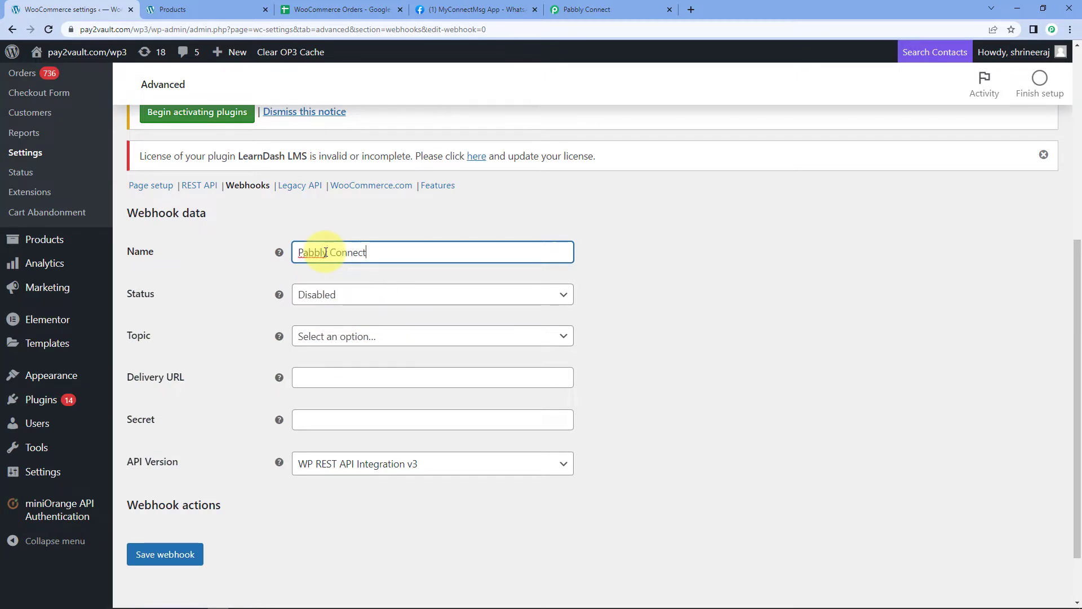
{"action": "left_click", "coordinate": [222, 302]}
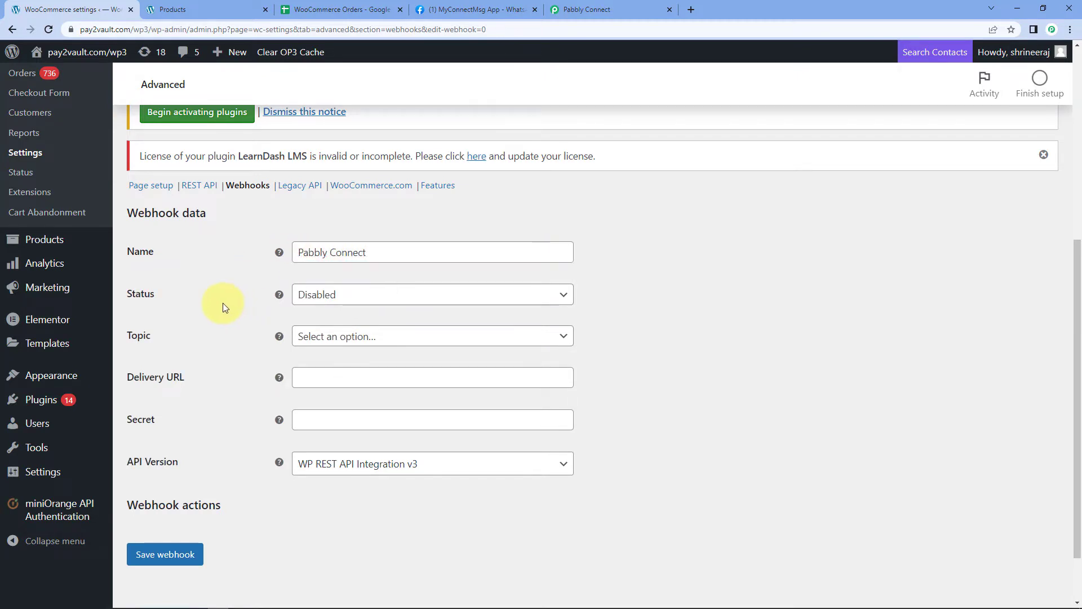
Set the new webhook's status to Active and its topic to Order created
{"action": "left_click", "coordinate": [350, 299]}
{"action": "left_click", "coordinate": [331, 312]}
{"action": "left_click", "coordinate": [260, 292]}
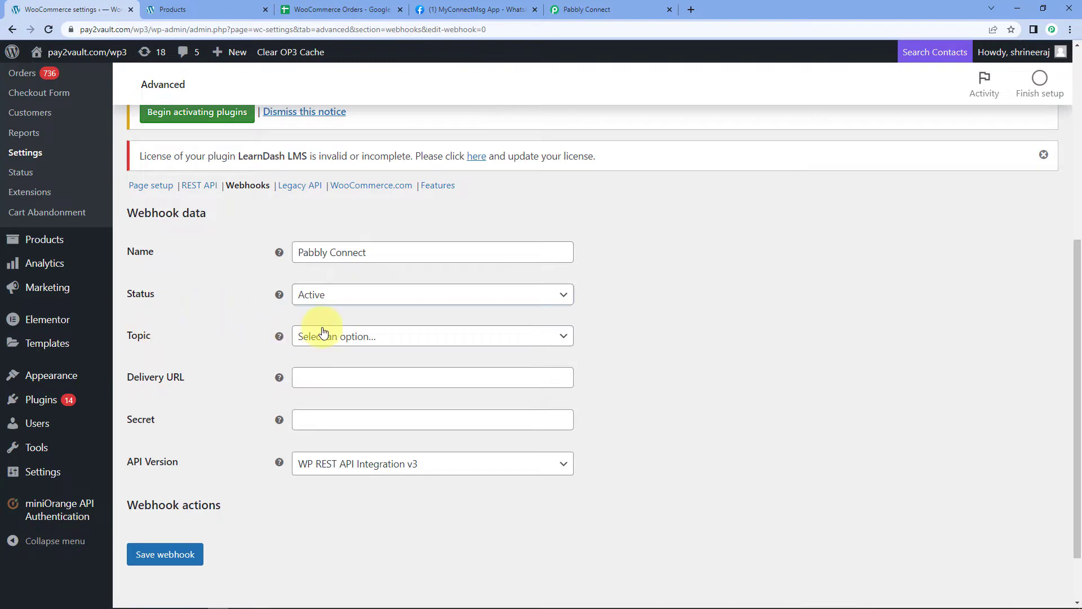
{"action": "left_click", "coordinate": [363, 337]}
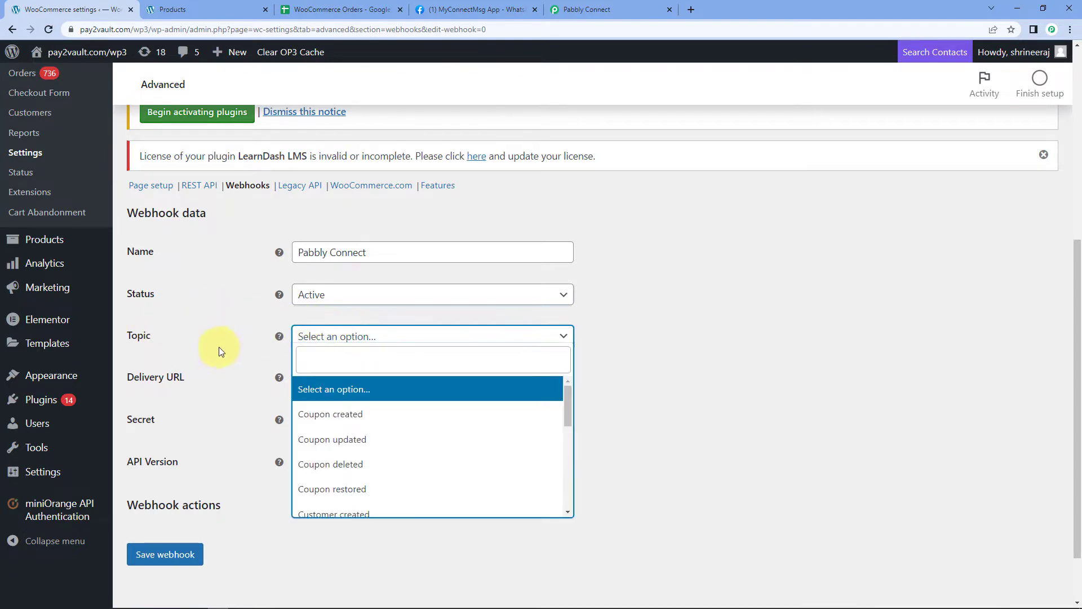
{"action": "scroll", "coordinate": [255, 340], "scroll_direction": "down", "scroll_amount": 1}
{"action": "scroll", "coordinate": [406, 342], "scroll_direction": "down", "scroll_amount": 3}
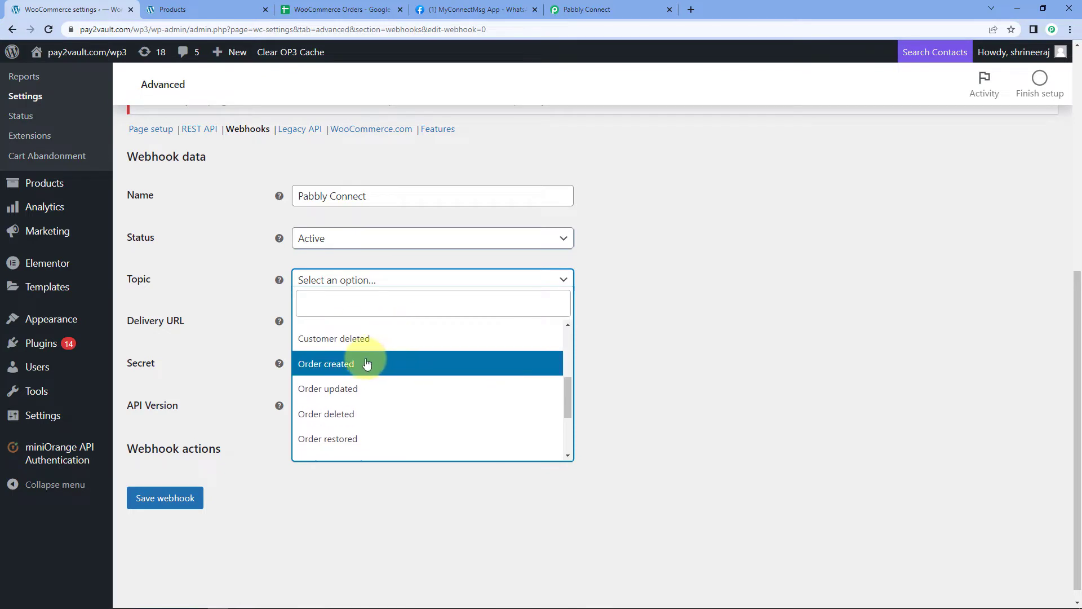
{"action": "left_click", "coordinate": [363, 366]}
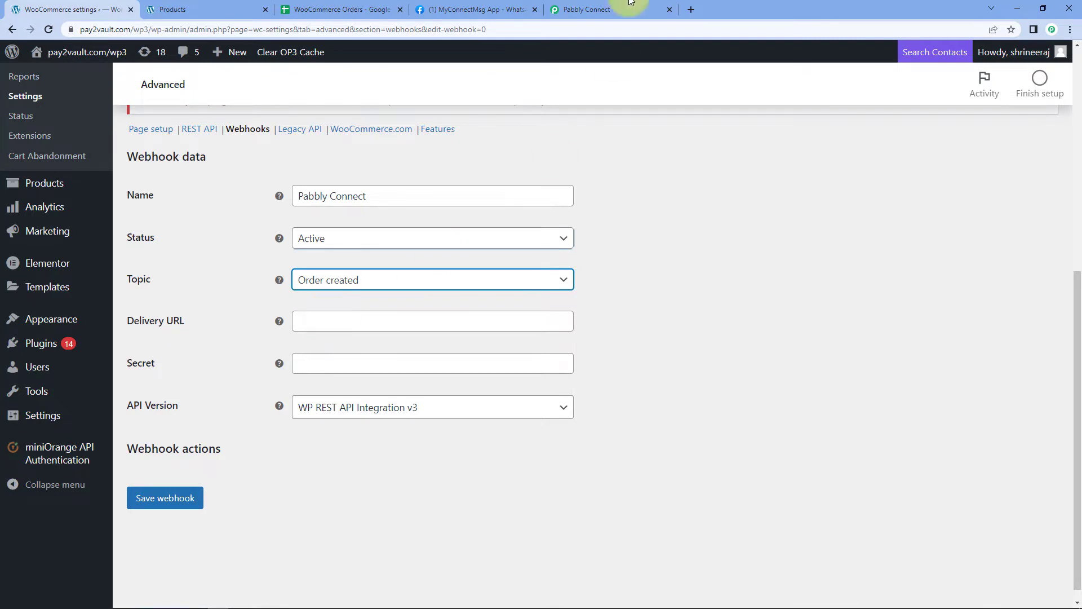
Copy the webhook URL from the Pabbly Connect trigger and paste it as the WooCommerce webhook's delivery URL
{"action": "left_click", "coordinate": [597, 9]}
{"action": "left_click", "coordinate": [850, 241]}
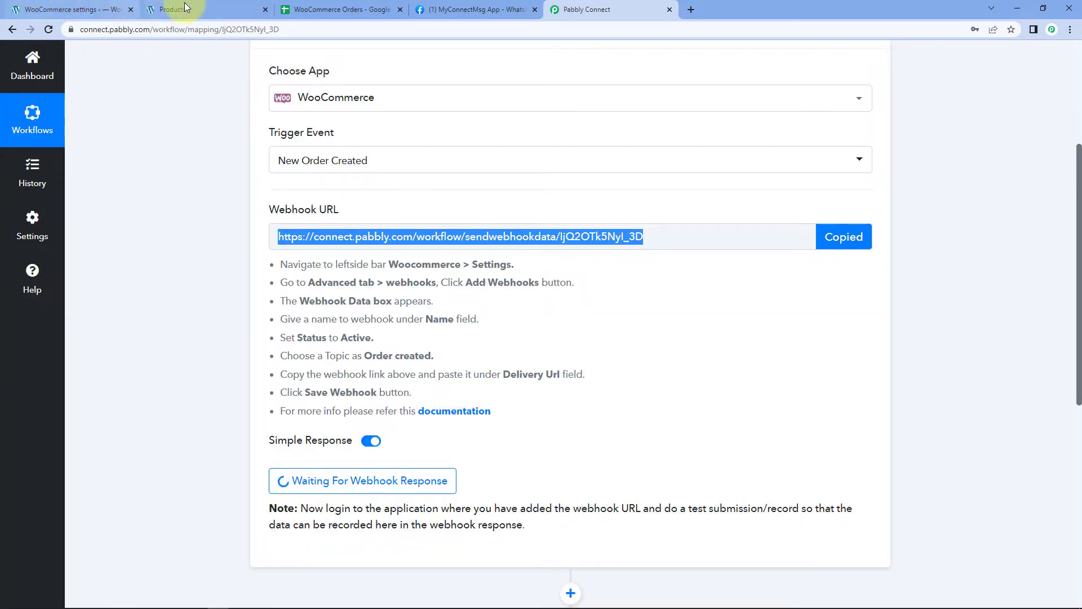
{"action": "left_click", "coordinate": [50, 5]}
{"action": "left_click", "coordinate": [322, 320]}
{"action": "right_click", "coordinate": [326, 320]}
{"action": "left_click", "coordinate": [345, 407]}
{"action": "left_click", "coordinate": [302, 348]}
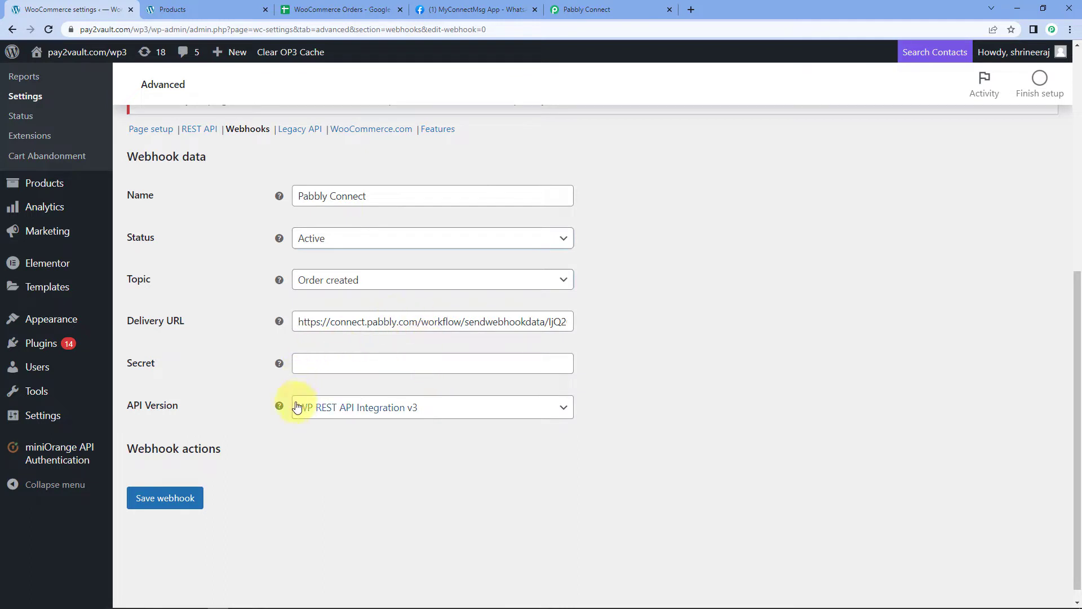
Choose WP REST API Integration v3 as the webhook's API version, and return to the Pabbly Connect workflow
{"action": "left_click", "coordinate": [311, 411]}
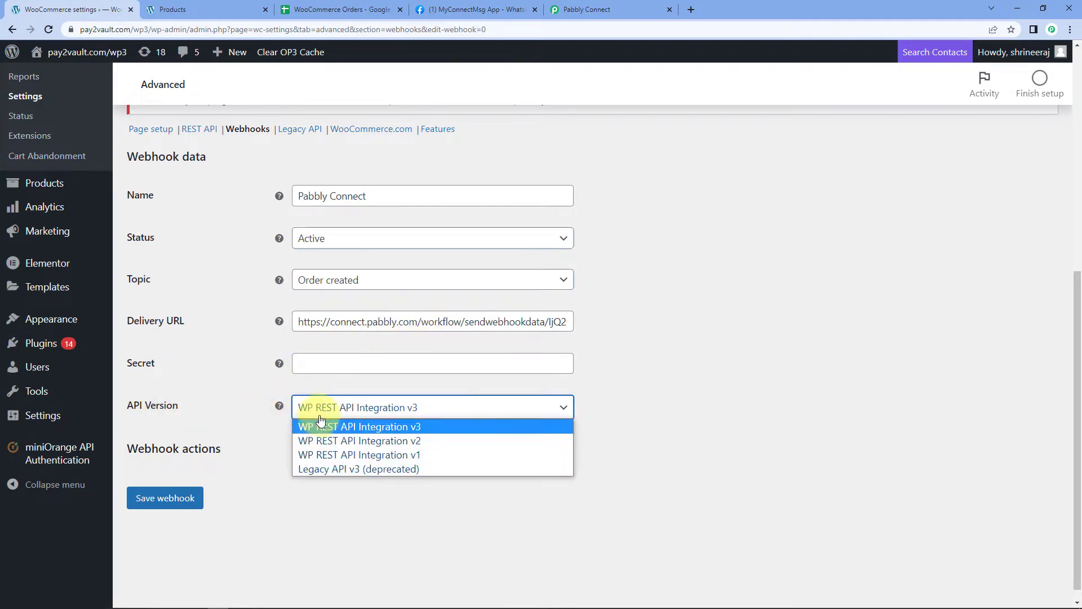
{"action": "left_click", "coordinate": [365, 427]}
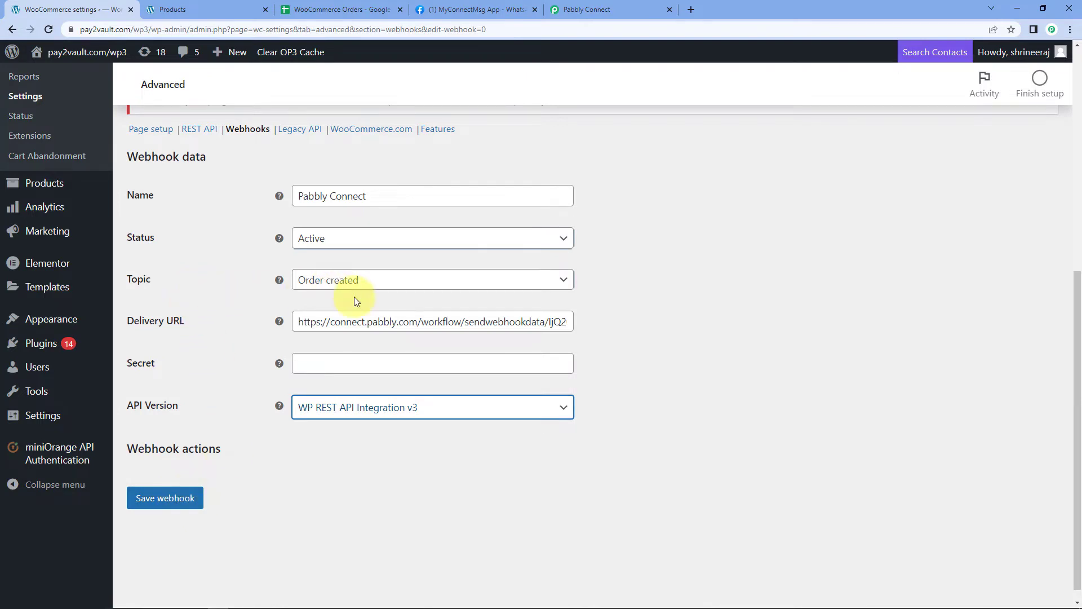
{"action": "left_click", "coordinate": [598, 9]}
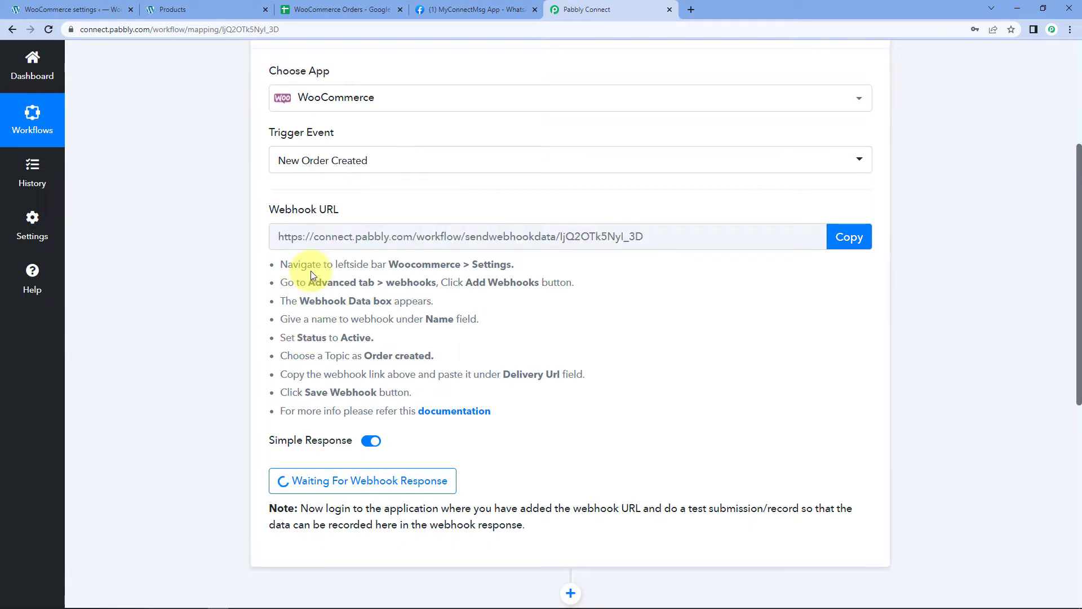
Check the trigger's webhook setup instructions, return to the WooCommerce settings and save the new webhook
{"action": "left_click_drag", "start_coordinate": [277, 265], "coordinate": [502, 417]}
{"action": "left_click", "coordinate": [536, 405]}
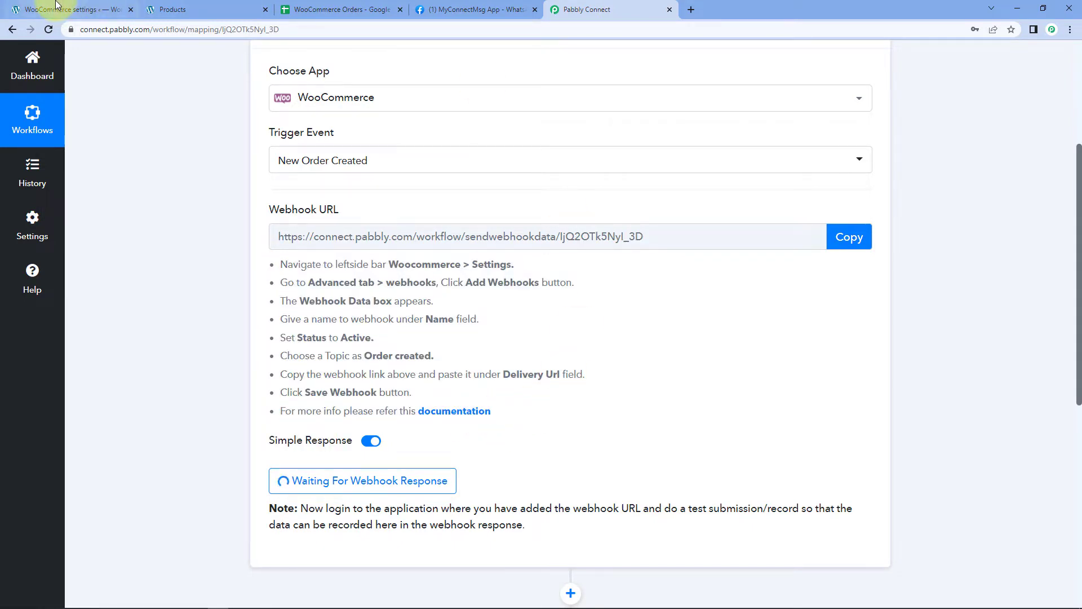
{"action": "left_click", "coordinate": [79, 6]}
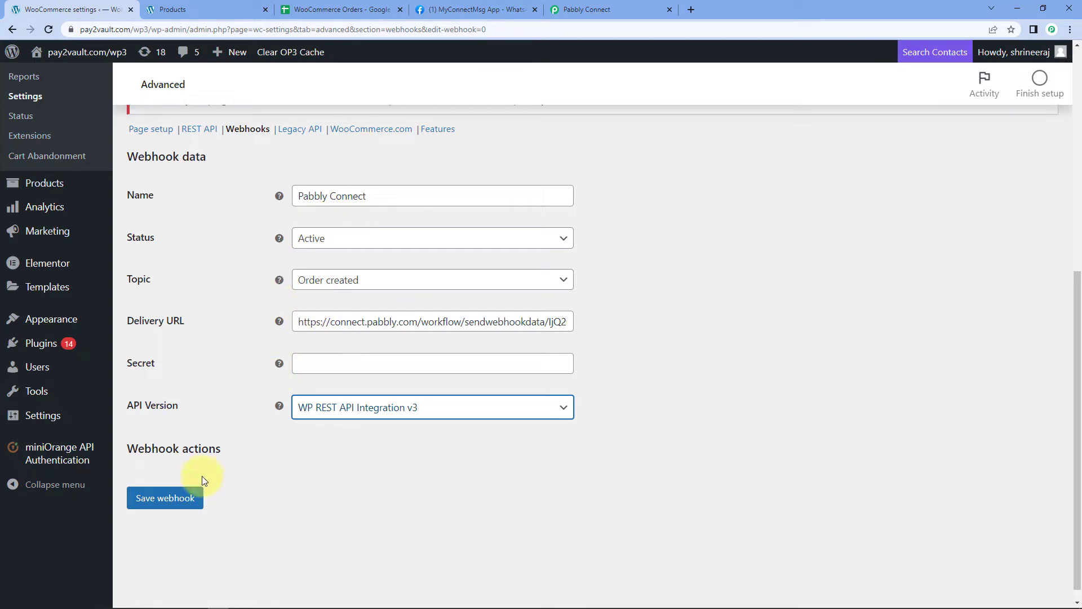
{"action": "left_click", "coordinate": [191, 496]}
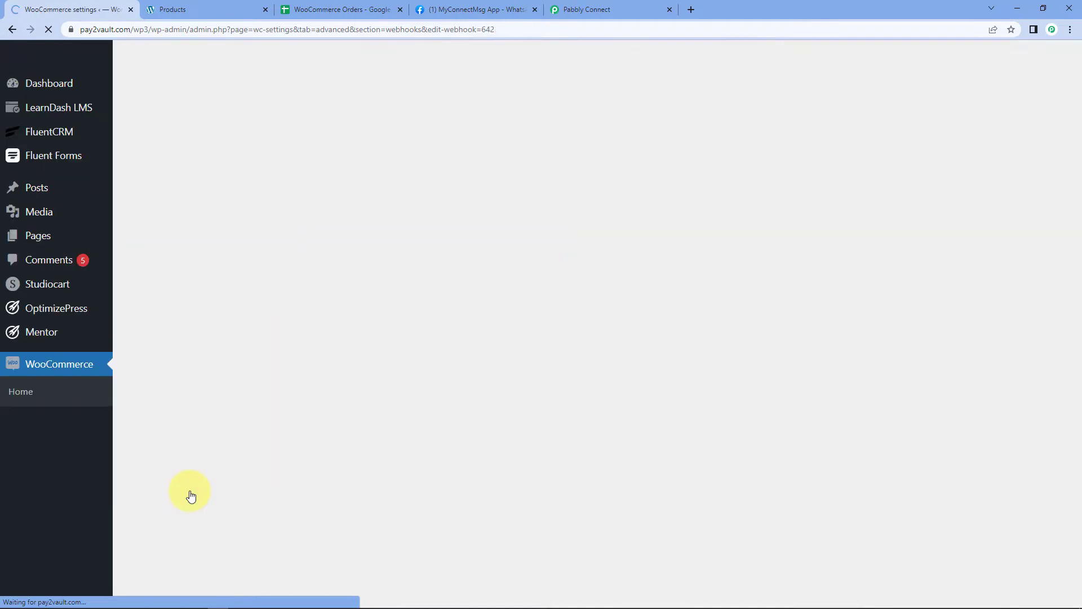
{"action": "scroll", "coordinate": [361, 486], "scroll_direction": "down", "scroll_amount": 6}
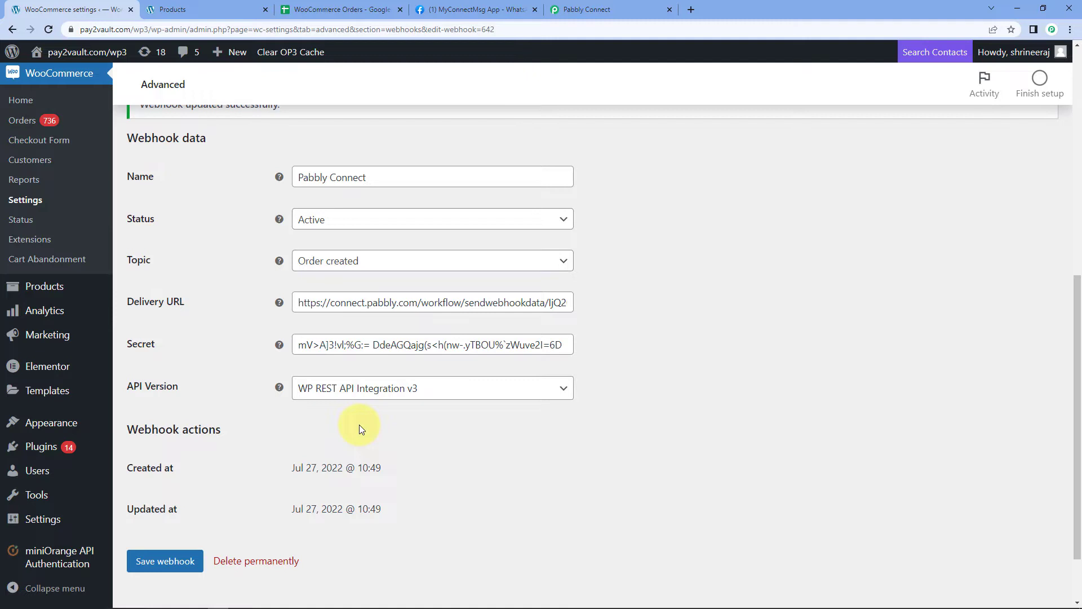
Switch to Pabbly Connect and re-capture the webhook response for the WooCommerce trigger
{"action": "left_click", "coordinate": [592, 7]}
{"action": "scroll", "coordinate": [618, 437], "scroll_direction": "down", "scroll_amount": 2}
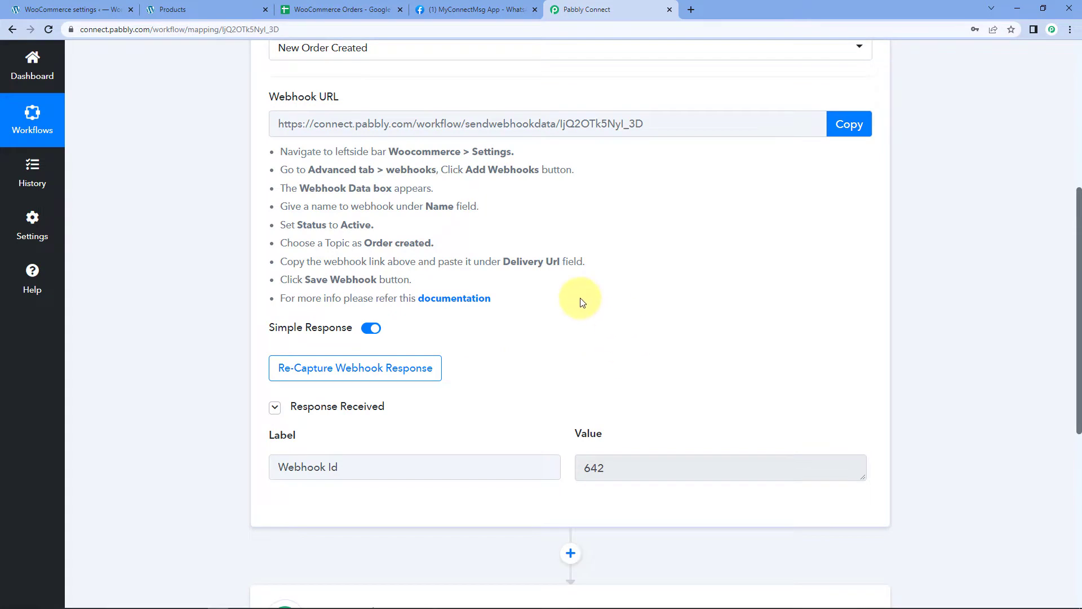
{"action": "left_click", "coordinate": [325, 371]}
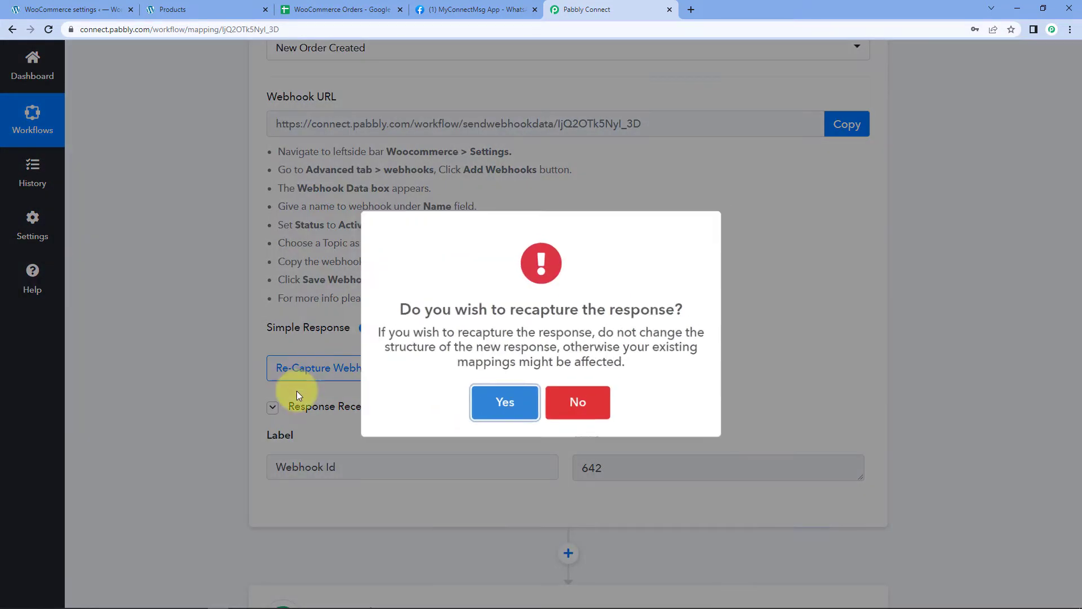
{"action": "left_click", "coordinate": [501, 406]}
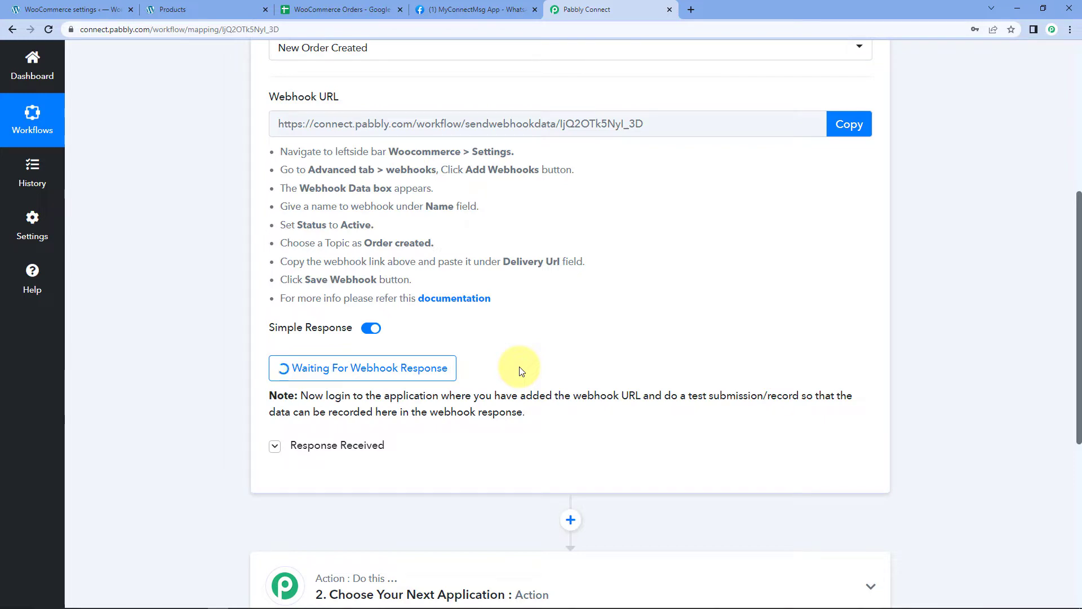
In the store's shop, add one Dashing White Solid Men Round Neck T-shirt for Summers to the cart and proceed to checkout
{"action": "left_click", "coordinate": [214, 10]}
{"action": "scroll", "coordinate": [299, 169], "scroll_direction": "down", "scroll_amount": 1}
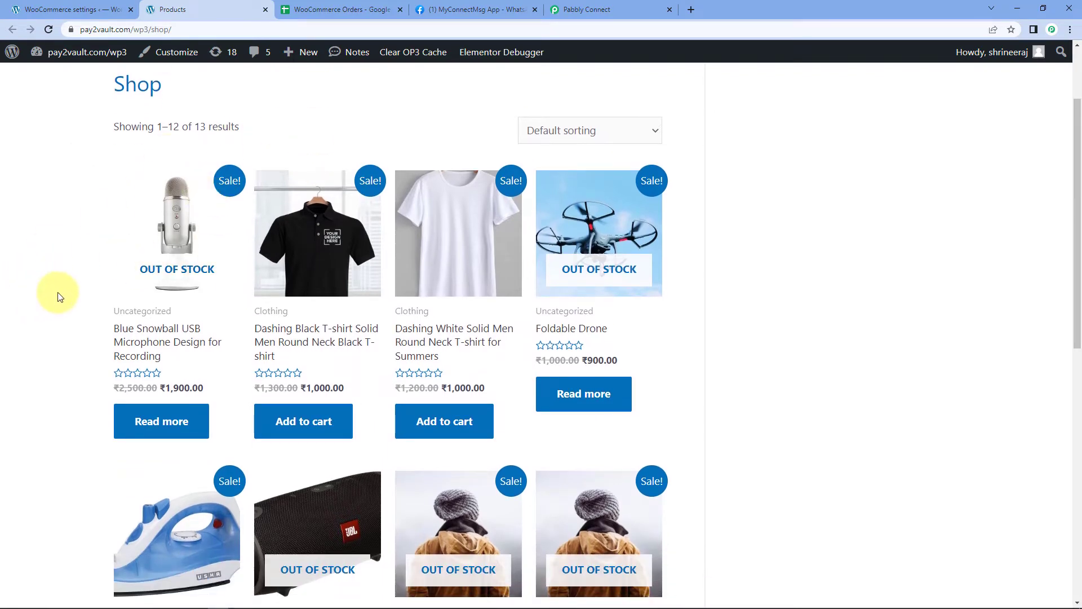
{"action": "scroll", "coordinate": [90, 293], "scroll_direction": "down", "scroll_amount": 5}
{"action": "scroll", "coordinate": [94, 310], "scroll_direction": "up", "scroll_amount": 5}
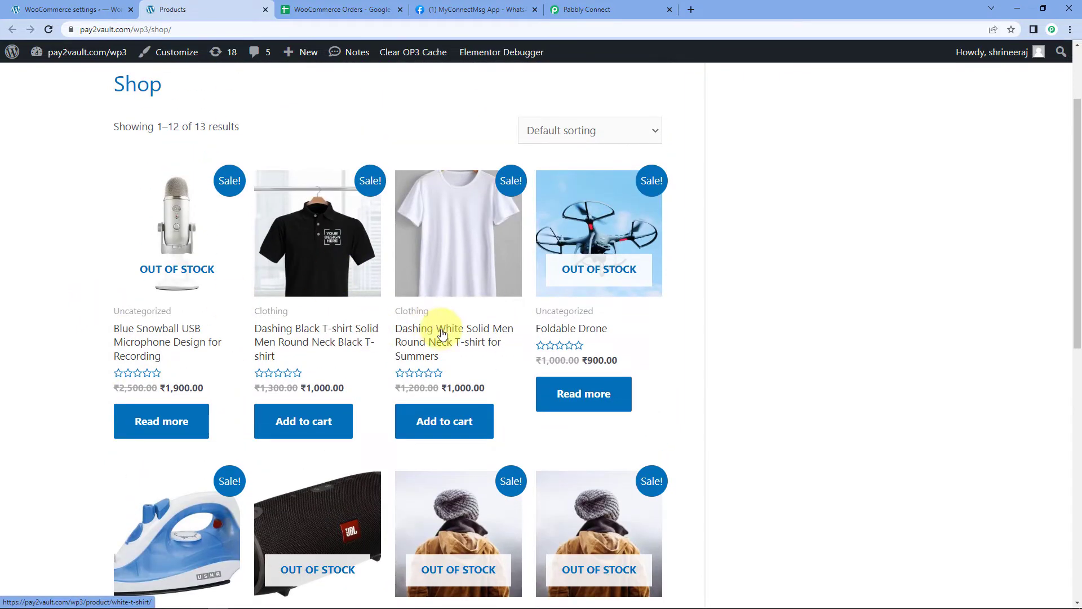
{"action": "left_click", "coordinate": [442, 334]}
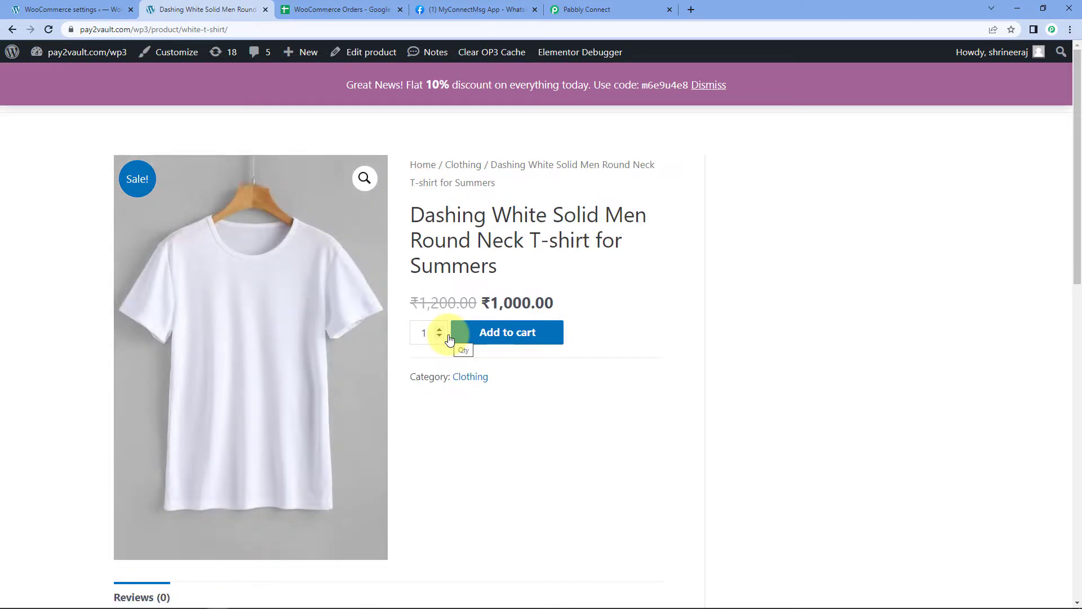
{"action": "scroll", "coordinate": [564, 243], "scroll_direction": "down", "scroll_amount": 3}
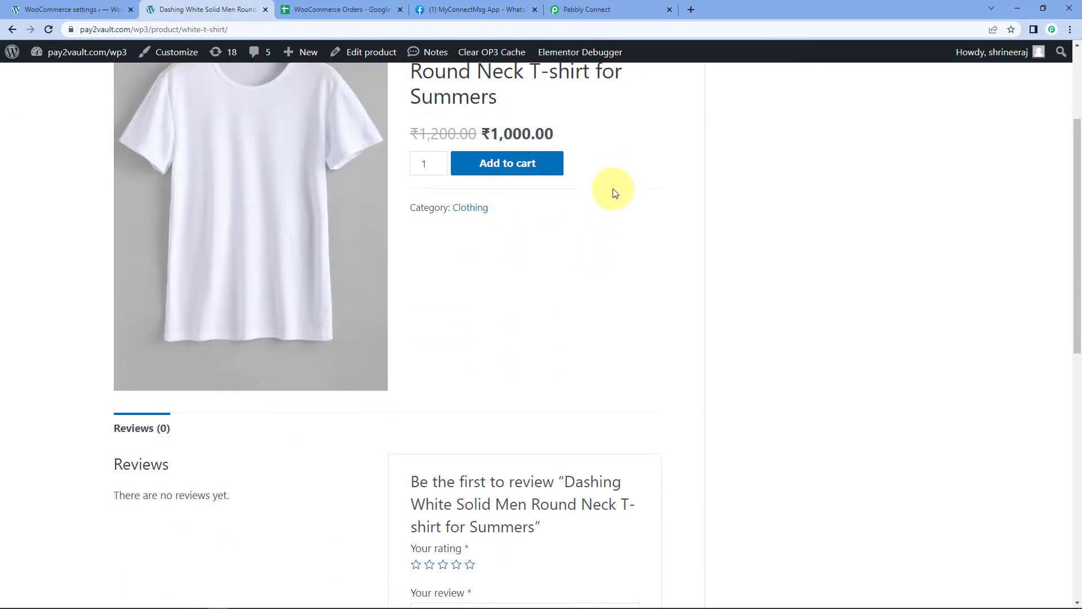
{"action": "left_click", "coordinate": [540, 164]}
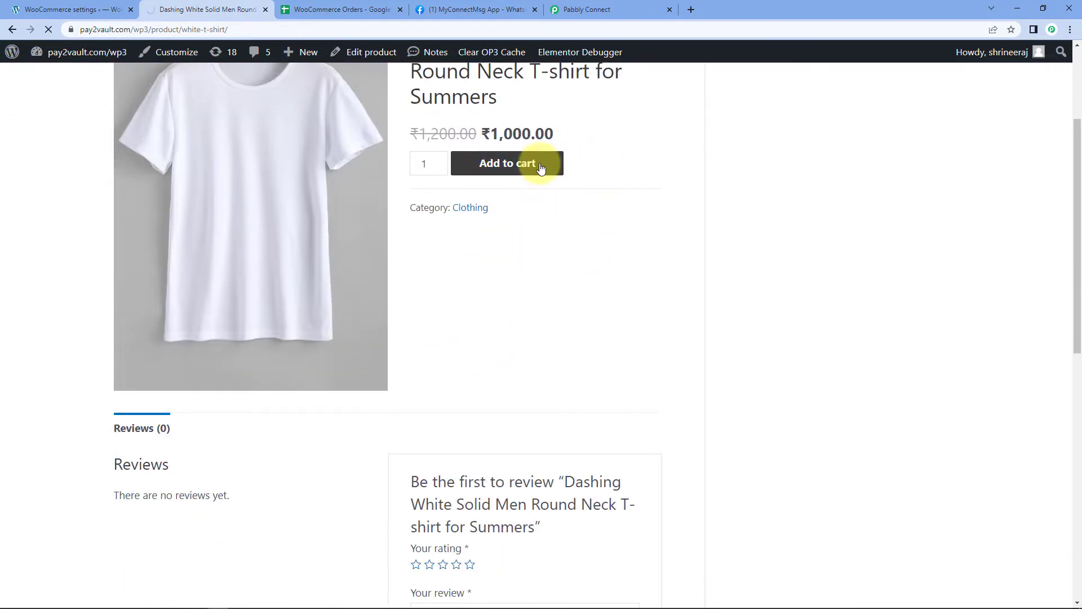
{"action": "scroll", "coordinate": [569, 316], "scroll_direction": "down", "scroll_amount": 5}
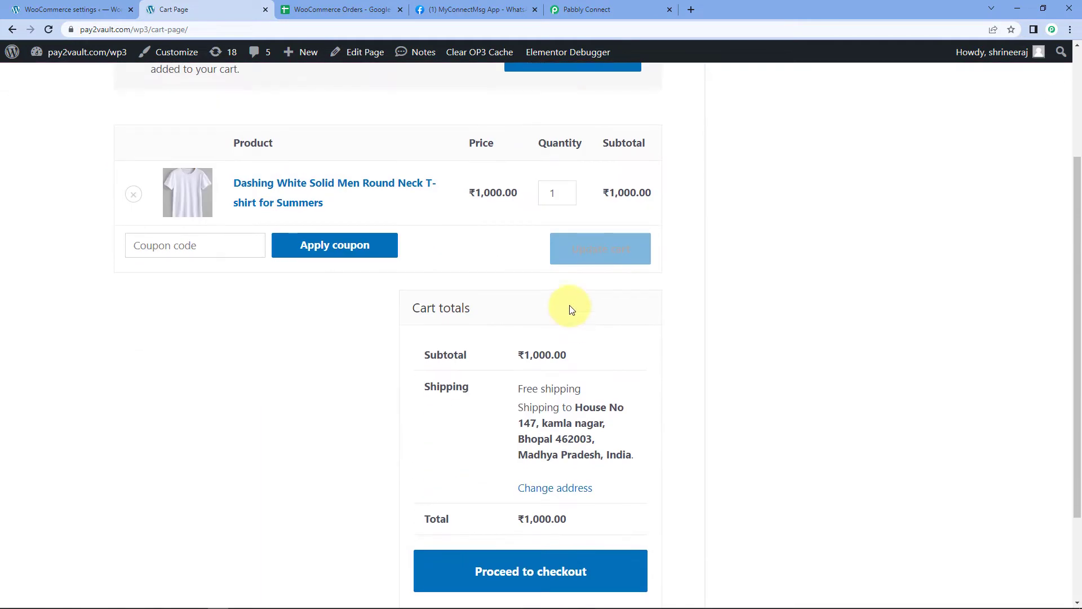
{"action": "left_click", "coordinate": [572, 465]}
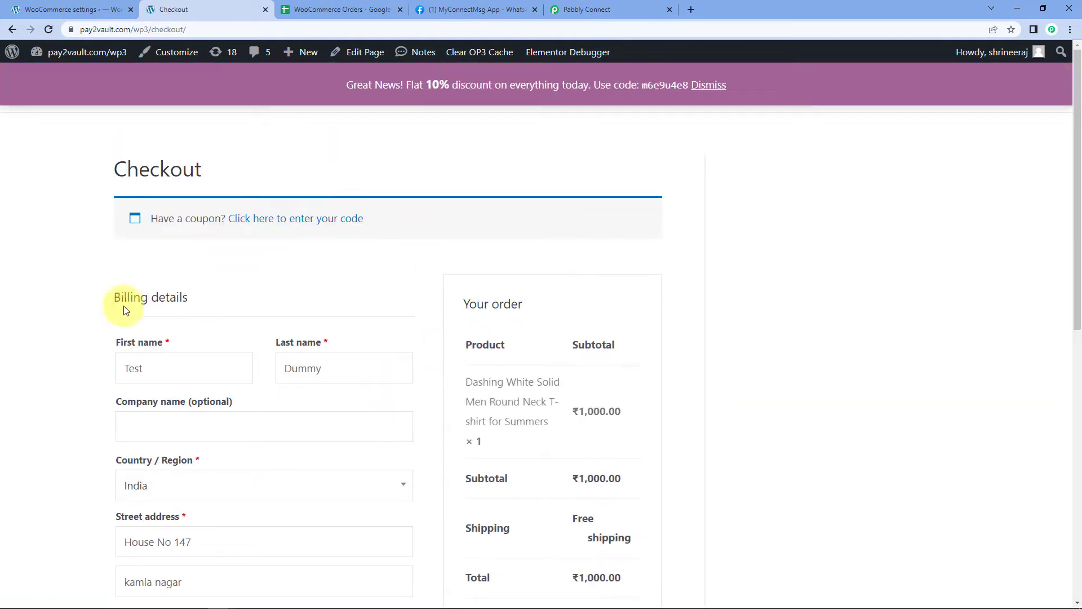
Review the prefilled customer name and address in the checkout's billing details
{"action": "scroll", "coordinate": [51, 310], "scroll_direction": "down", "scroll_amount": 4}
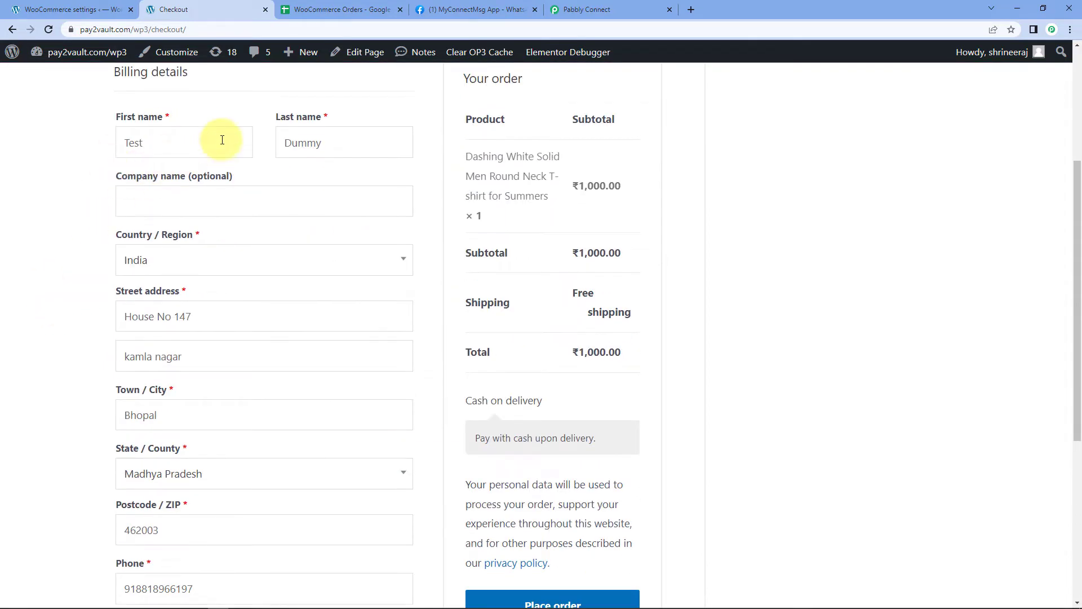
{"action": "left_click_drag", "start_coordinate": [186, 144], "coordinate": [103, 154]}
{"action": "left_click_drag", "start_coordinate": [367, 140], "coordinate": [89, 152]}
{"action": "left_click", "coordinate": [186, 147]}
{"action": "left_click_drag", "start_coordinate": [384, 138], "coordinate": [169, 208]}
{"action": "scroll", "coordinate": [135, 243], "scroll_direction": "down", "scroll_amount": 1}
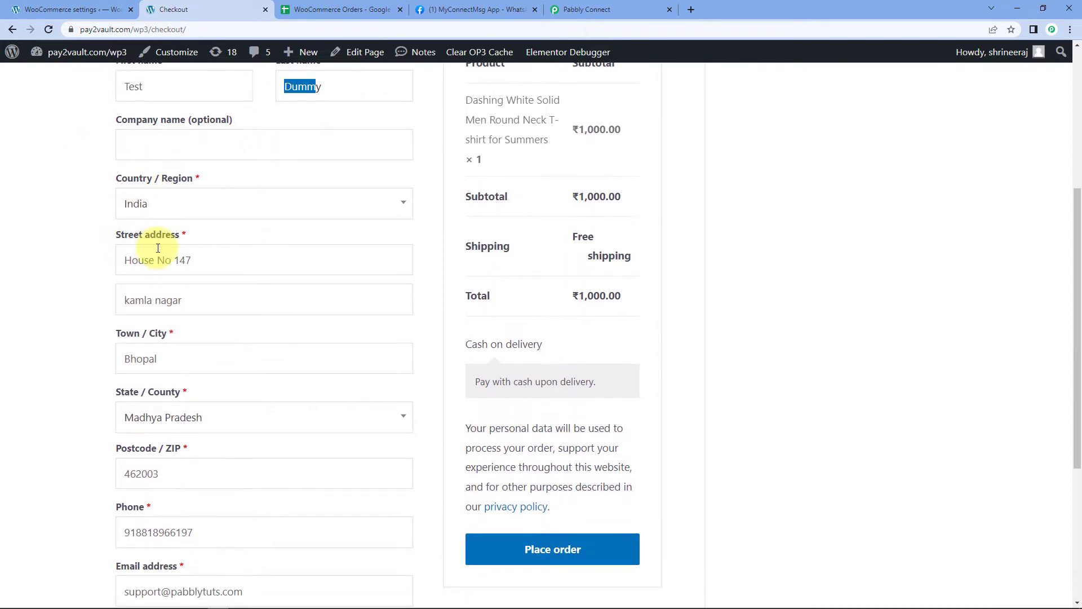
{"action": "scroll", "coordinate": [98, 308], "scroll_direction": "down", "scroll_amount": 1}
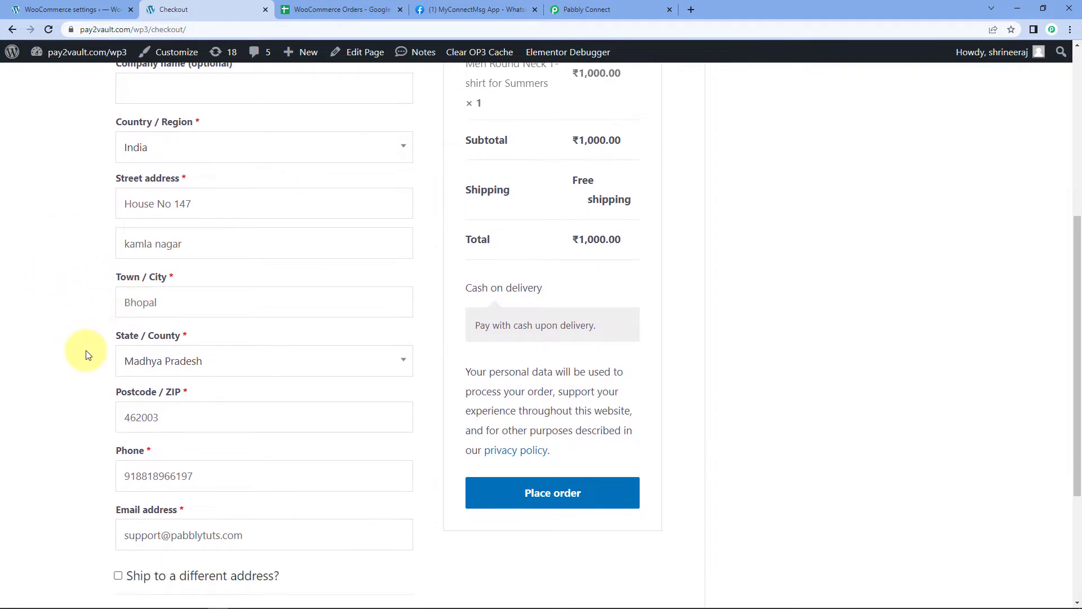
{"action": "scroll", "coordinate": [85, 355], "scroll_direction": "down", "scroll_amount": 1}
Replace the phone number in the billing details with the customer's WhatsApp number, and check the e-mail address
{"action": "left_click_drag", "start_coordinate": [217, 407], "coordinate": [81, 419]}
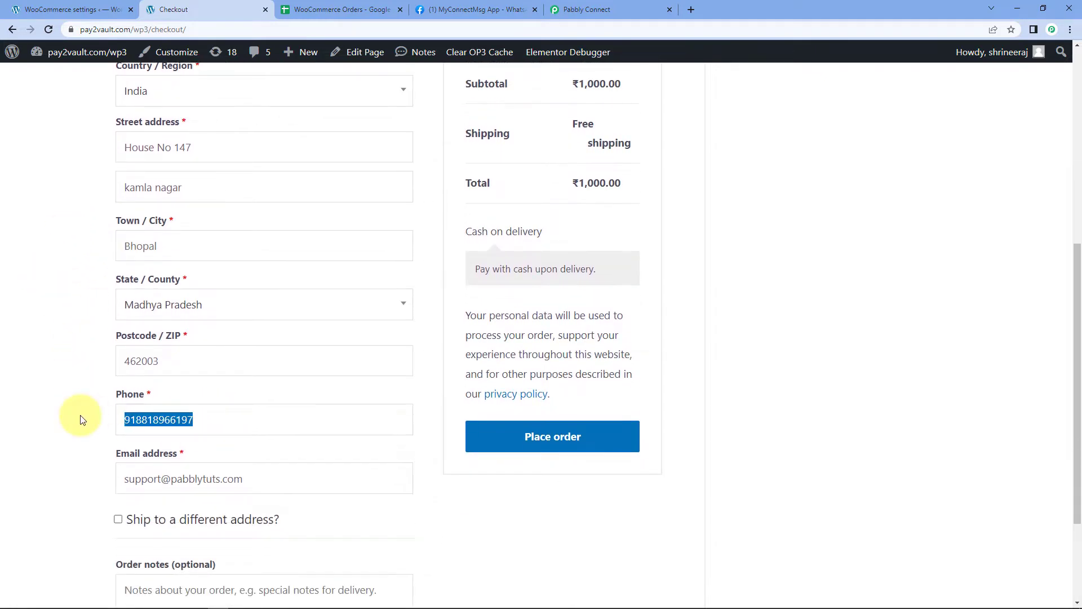
{"action": "key", "text": "BackSpace"}
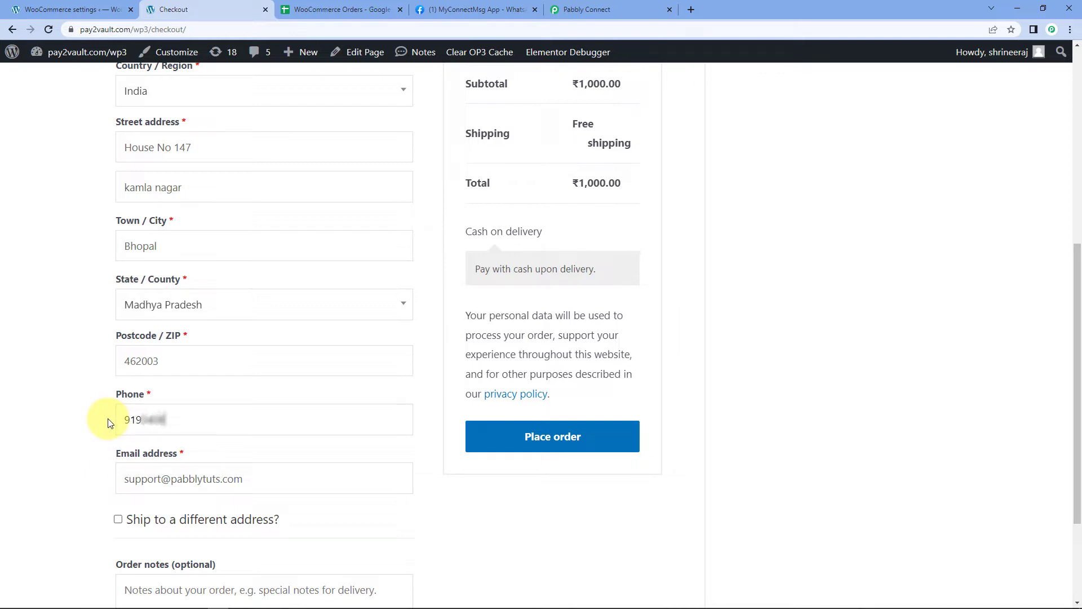
{"action": "type", "text": "919•••••••••"}
{"action": "left_click", "coordinate": [94, 420]}
{"action": "left_click_drag", "start_coordinate": [257, 490], "coordinate": [33, 481]}
{"action": "left_click", "coordinate": [77, 444]}
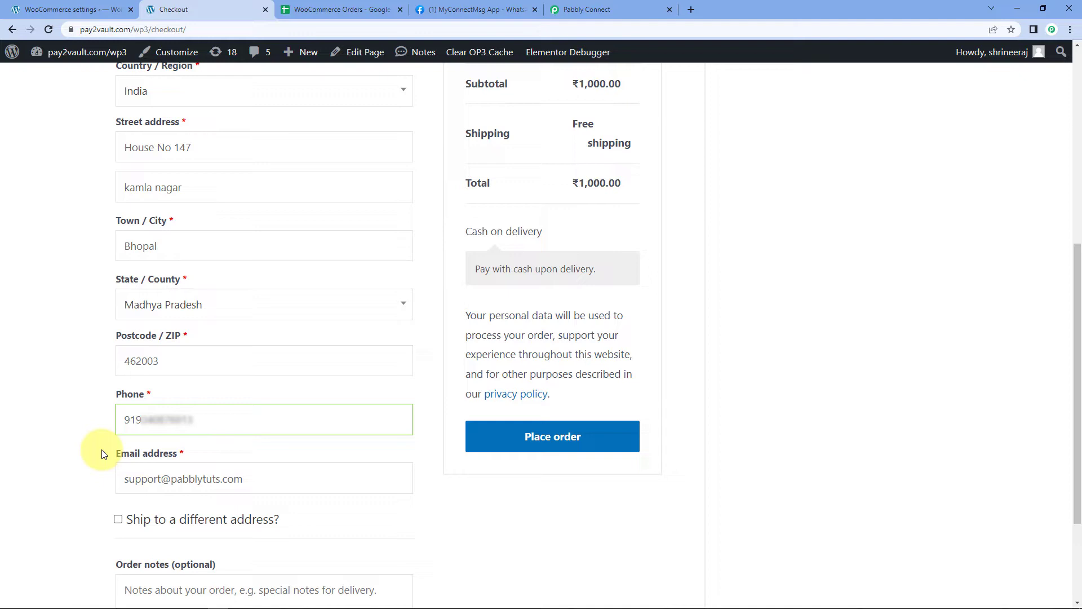
Recheck the completed billing details and place the cash on delivery order
{"action": "scroll", "coordinate": [73, 242], "scroll_direction": "up", "scroll_amount": 4}
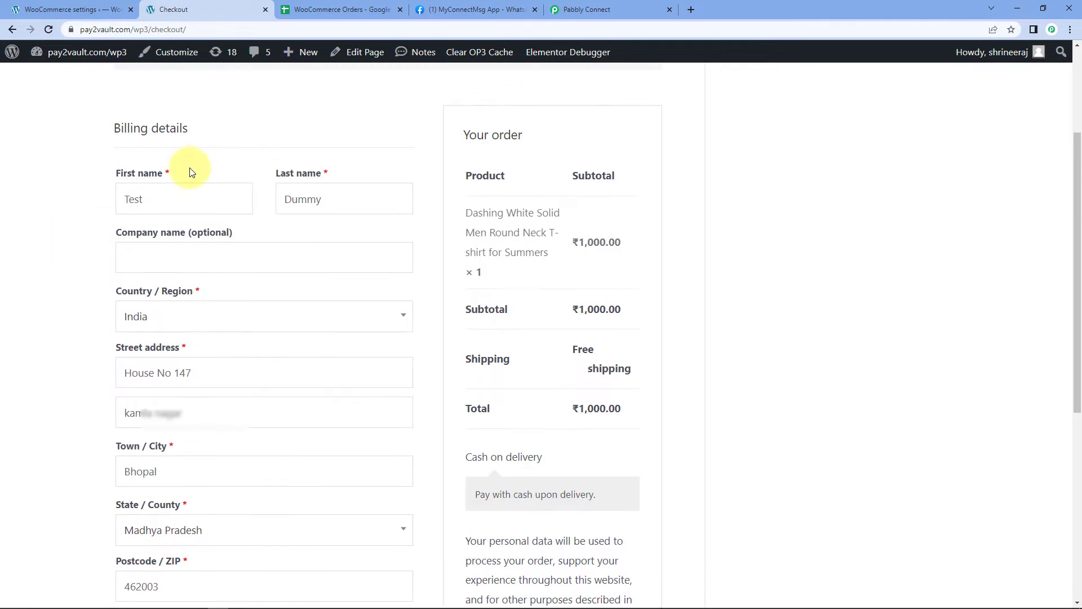
{"action": "scroll", "coordinate": [90, 305], "scroll_direction": "down", "scroll_amount": 5}
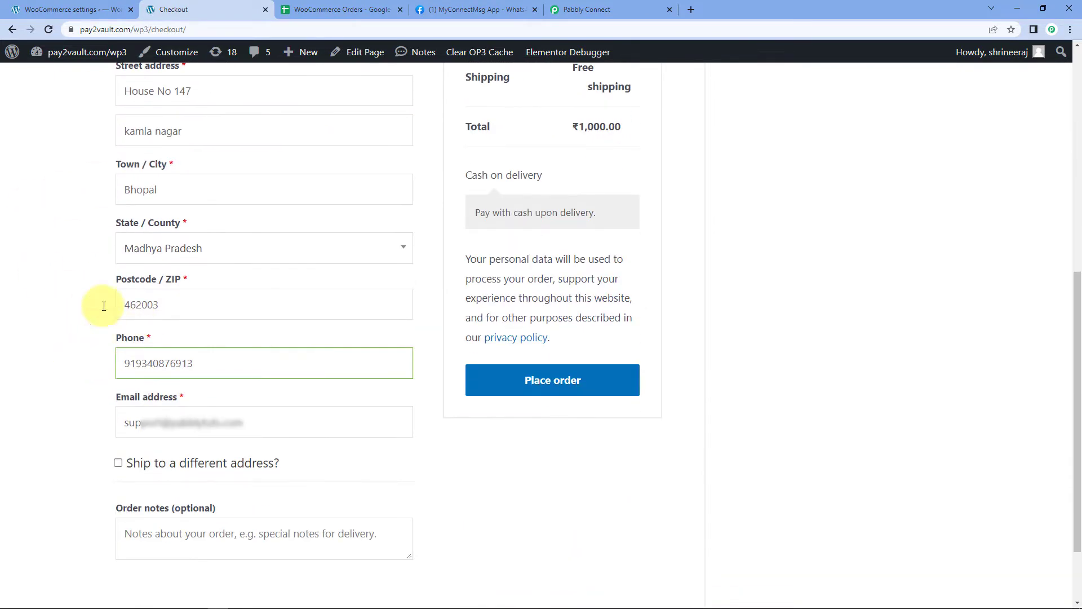
{"action": "left_click", "coordinate": [608, 386]}
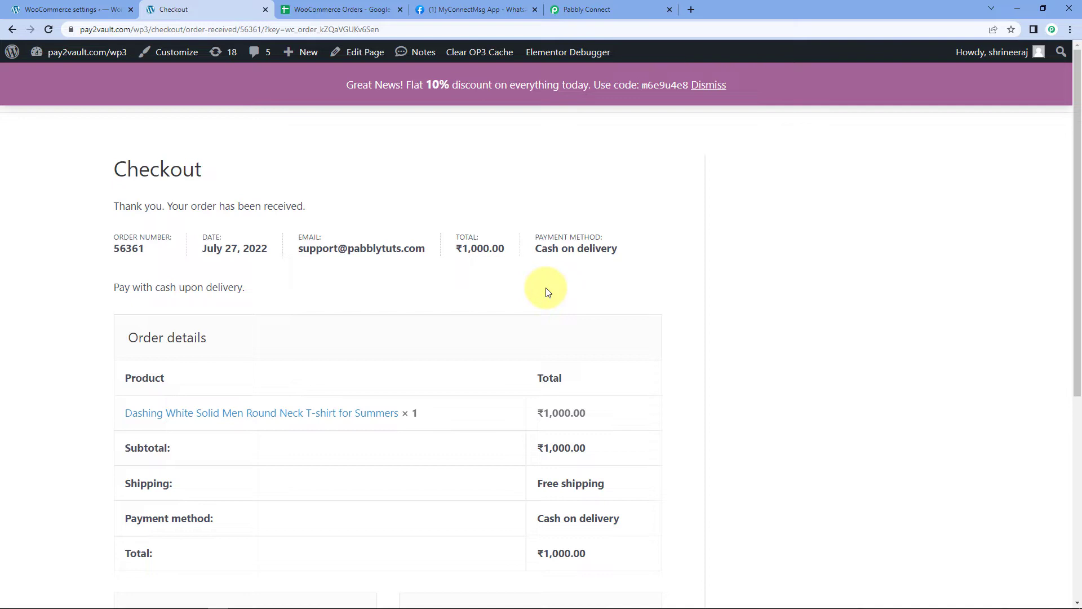
Compare the order total in Pabbly Connect's captured webhook response with the total on the store's order confirmation
{"action": "left_click", "coordinate": [619, 11]}
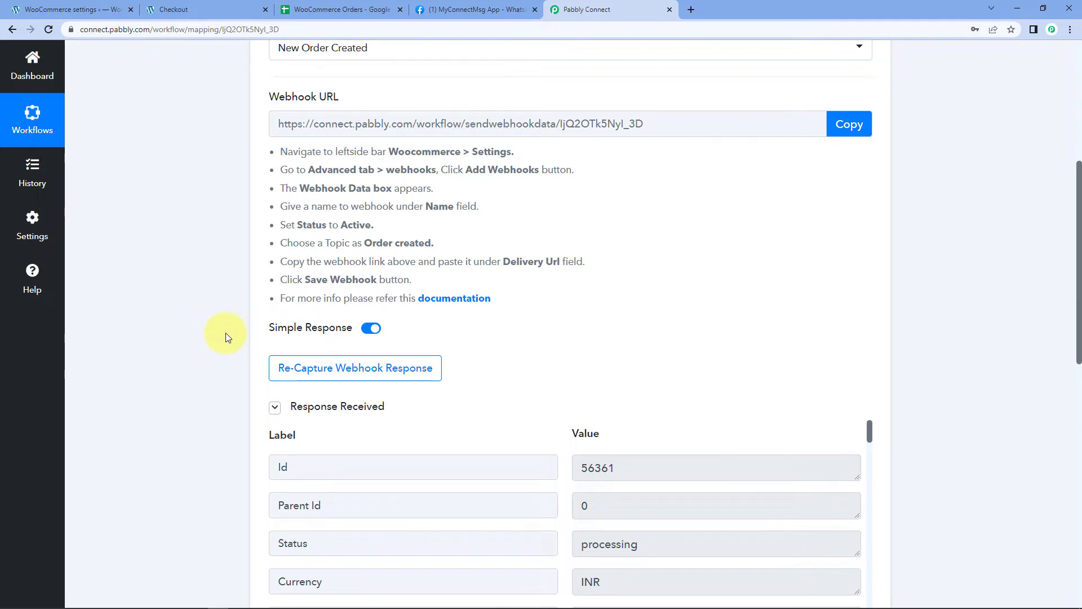
{"action": "scroll", "coordinate": [226, 332], "scroll_direction": "down", "scroll_amount": 3}
{"action": "scroll", "coordinate": [546, 251], "scroll_direction": "down", "scroll_amount": 1}
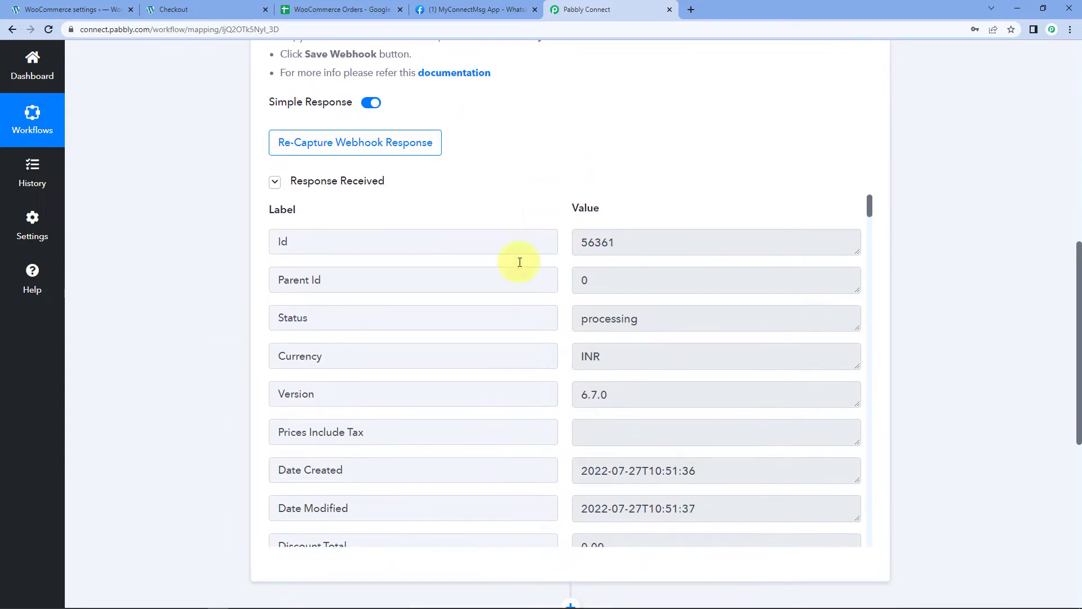
{"action": "scroll", "coordinate": [558, 333], "scroll_direction": "down", "scroll_amount": 3}
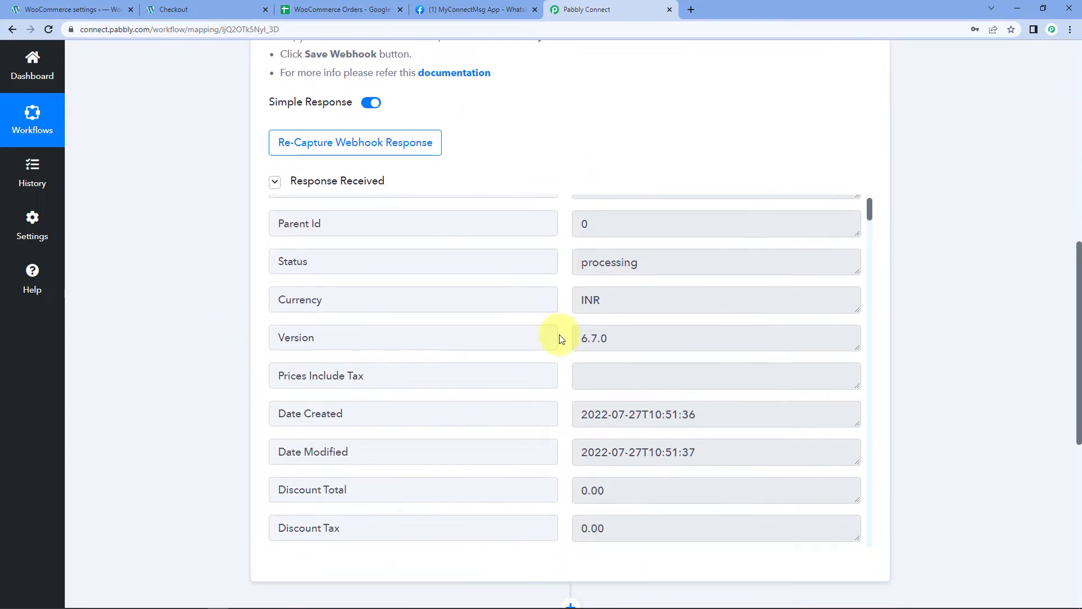
{"action": "scroll", "coordinate": [561, 339], "scroll_direction": "down", "scroll_amount": 1}
{"action": "scroll", "coordinate": [561, 338], "scroll_direction": "down", "scroll_amount": 1}
{"action": "scroll", "coordinate": [560, 339], "scroll_direction": "down", "scroll_amount": 3}
{"action": "left_click", "coordinate": [583, 287]}
{"action": "left_click_drag", "start_coordinate": [583, 288], "coordinate": [641, 285]}
{"action": "left_click", "coordinate": [175, 10]}
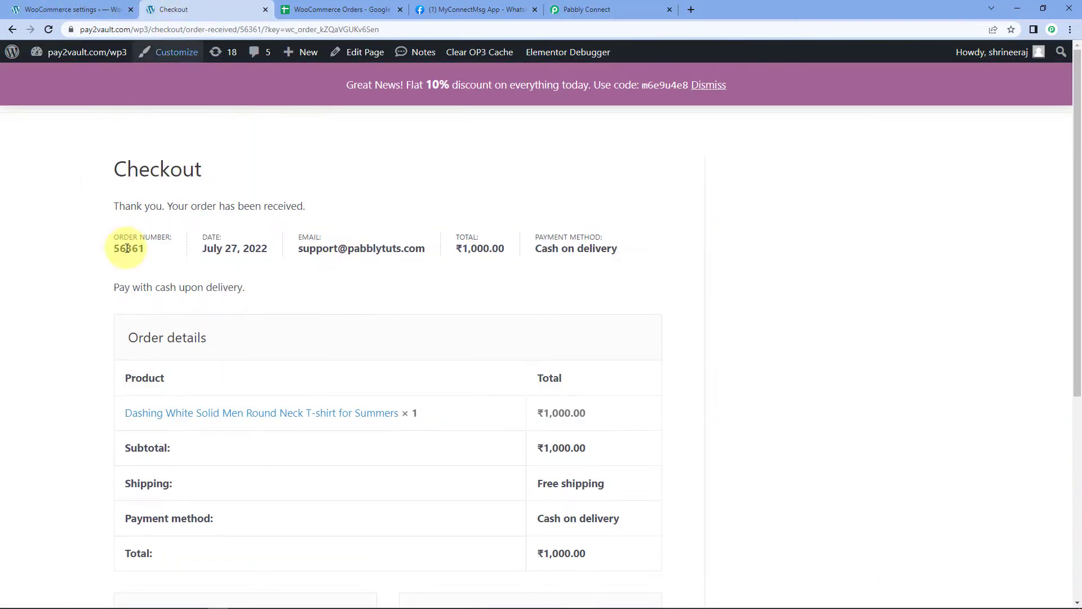
{"action": "left_click_drag", "start_coordinate": [498, 249], "coordinate": [454, 249]}
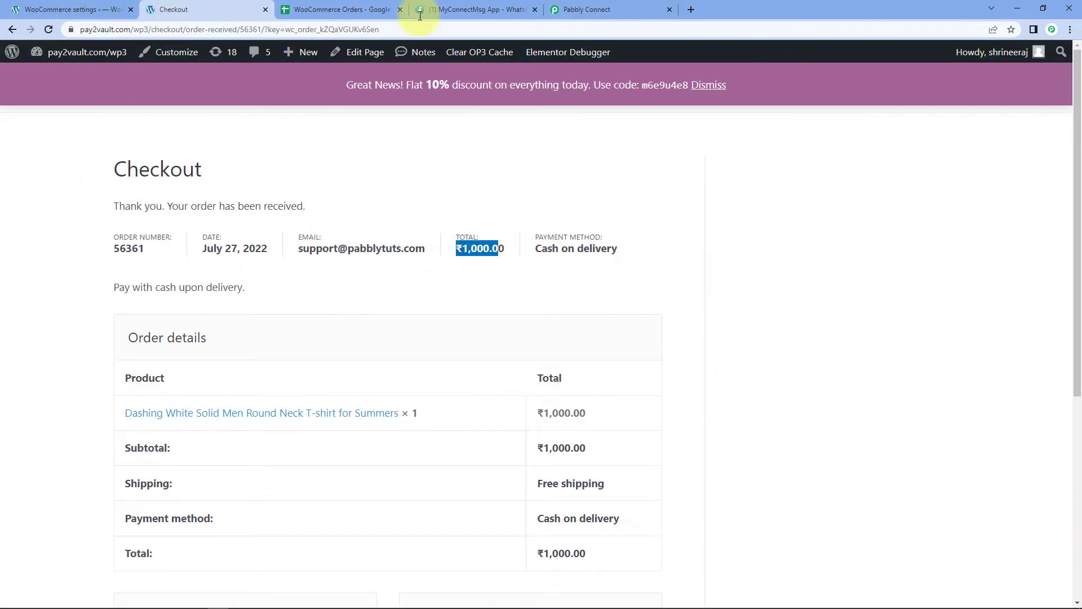
{"action": "left_click", "coordinate": [591, 9]}
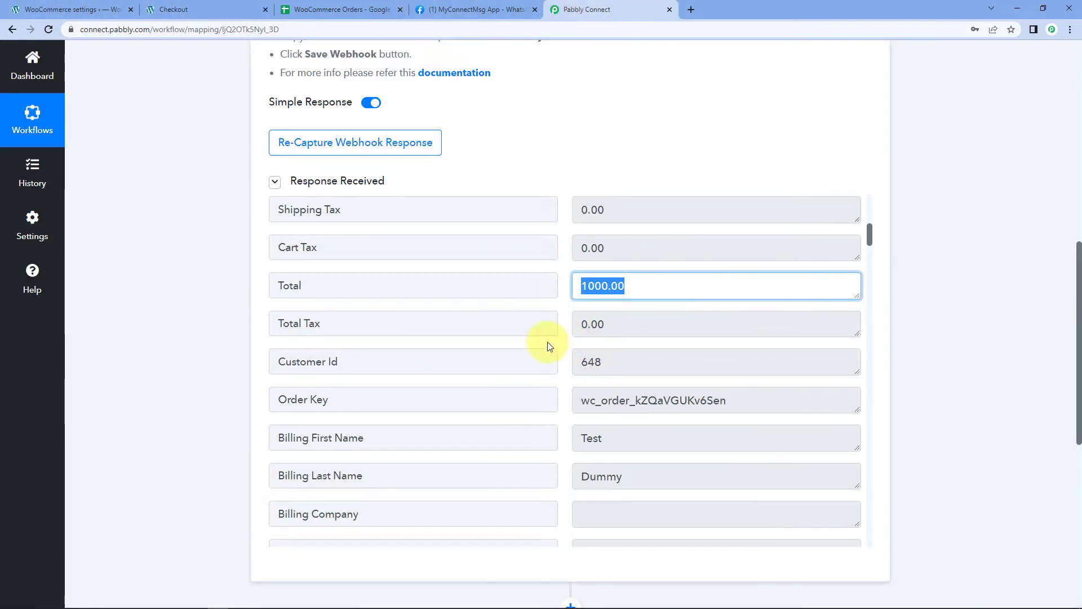
Examine the billing name, address, city, state, e-mail and phone fields in the captured webhook response
{"action": "scroll", "coordinate": [586, 367], "scroll_direction": "down", "scroll_amount": 1}
{"action": "left_click_drag", "start_coordinate": [574, 383], "coordinate": [514, 418]}
{"action": "left_click_drag", "start_coordinate": [613, 378], "coordinate": [563, 378]}
{"action": "left_click_drag", "start_coordinate": [637, 424], "coordinate": [573, 423]}
{"action": "double_click", "coordinate": [573, 422]}
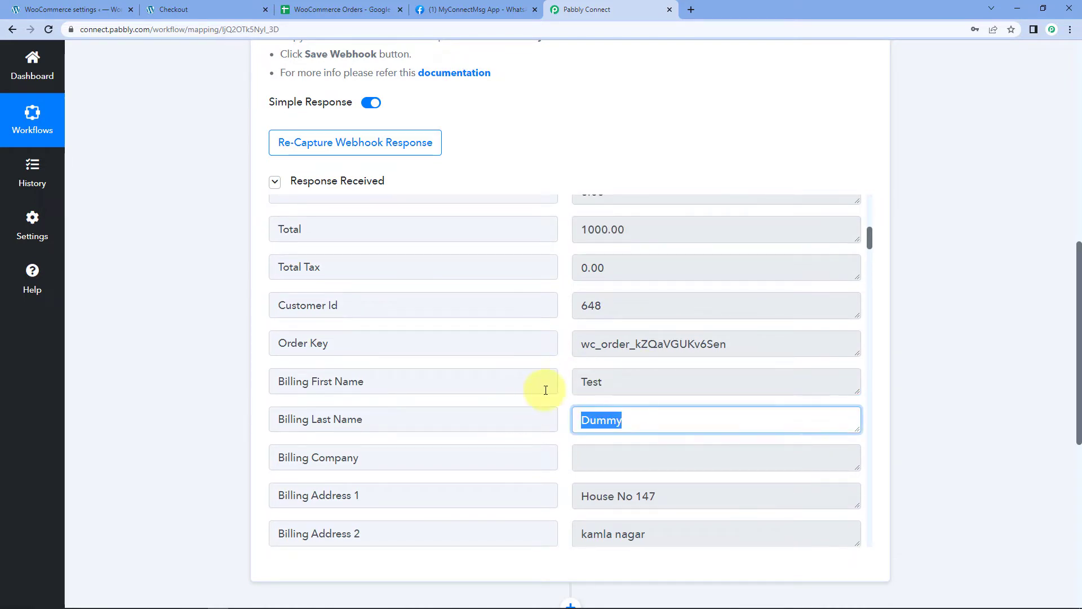
{"action": "scroll", "coordinate": [546, 387], "scroll_direction": "down", "scroll_amount": 4}
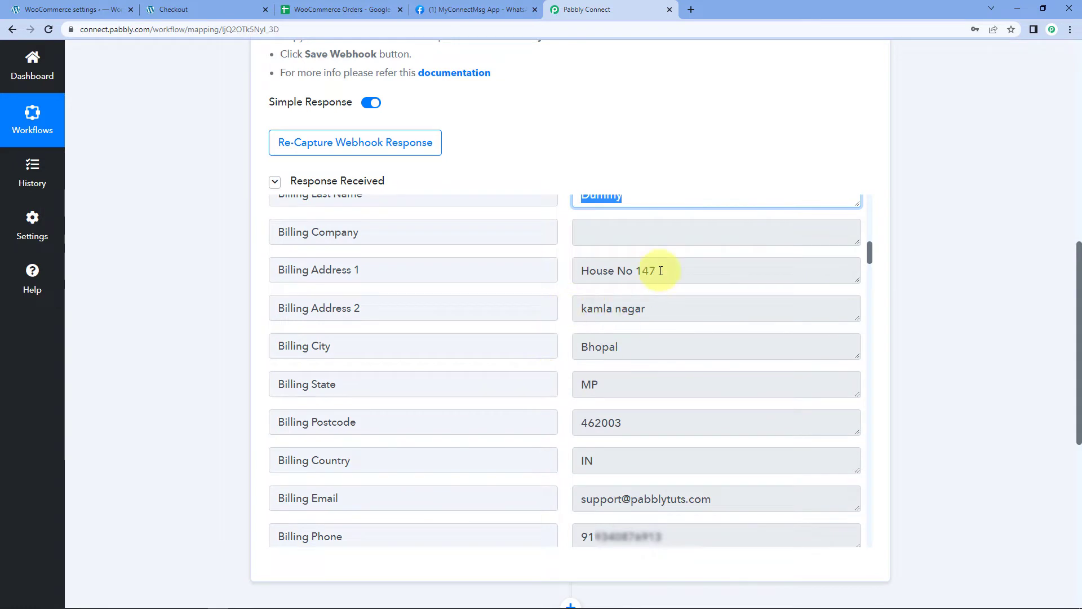
{"action": "left_click_drag", "start_coordinate": [676, 271], "coordinate": [536, 280]}
{"action": "left_click_drag", "start_coordinate": [677, 309], "coordinate": [558, 314]}
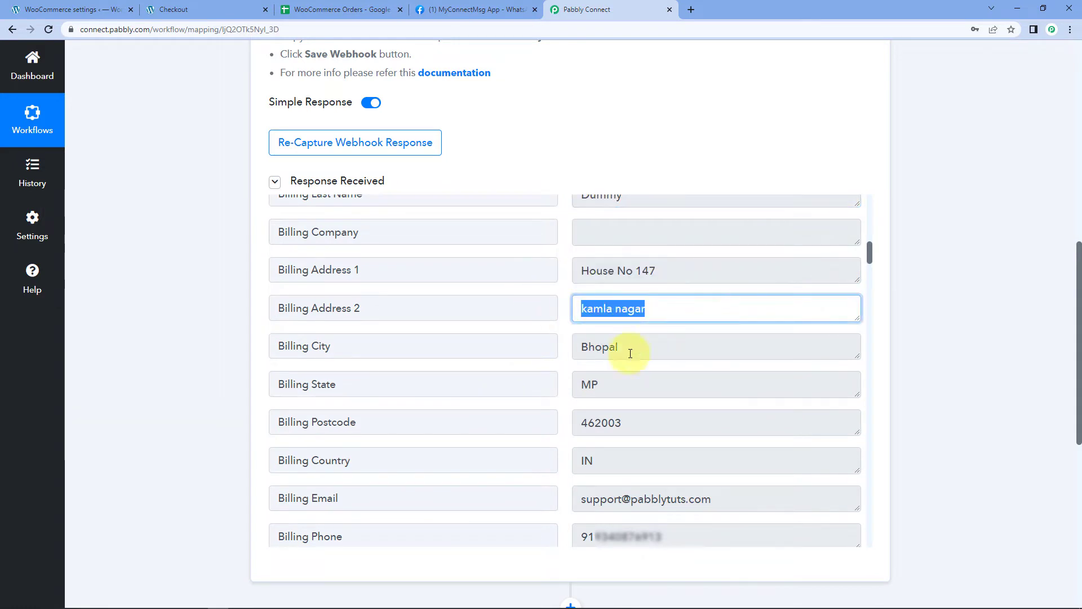
{"action": "left_click_drag", "start_coordinate": [657, 350], "coordinate": [551, 352]}
{"action": "left_click_drag", "start_coordinate": [653, 389], "coordinate": [531, 391]}
{"action": "left_click_drag", "start_coordinate": [711, 499], "coordinate": [483, 507]}
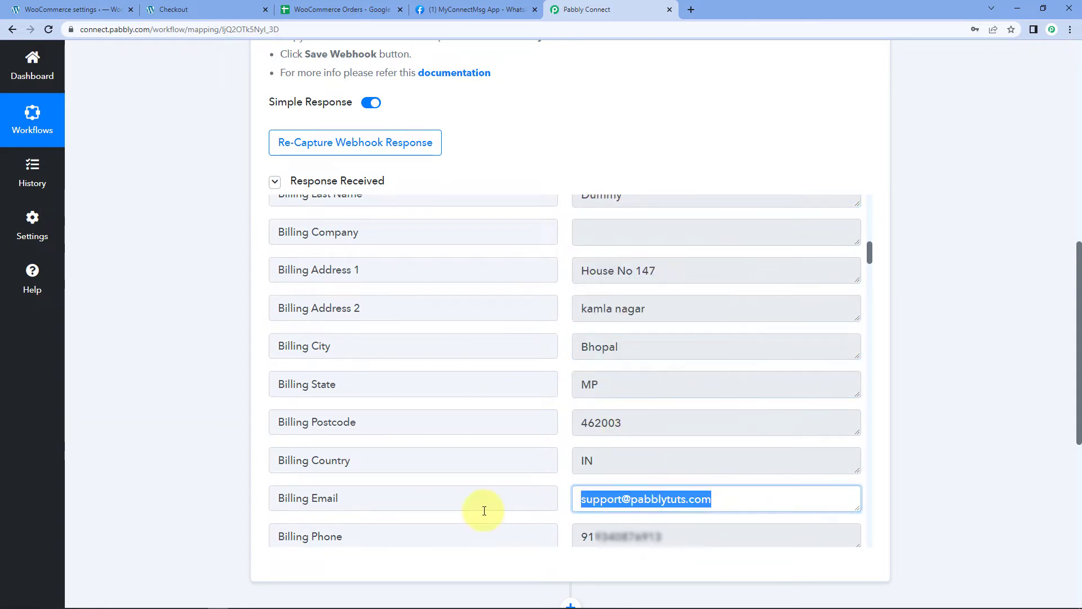
{"action": "left_click_drag", "start_coordinate": [661, 535], "coordinate": [563, 442]}
Examine the order Id and the Line Items 0 Name field in the captured response, enlarging the name's value box
{"action": "scroll", "coordinate": [570, 398], "scroll_direction": "up", "scroll_amount": 15}
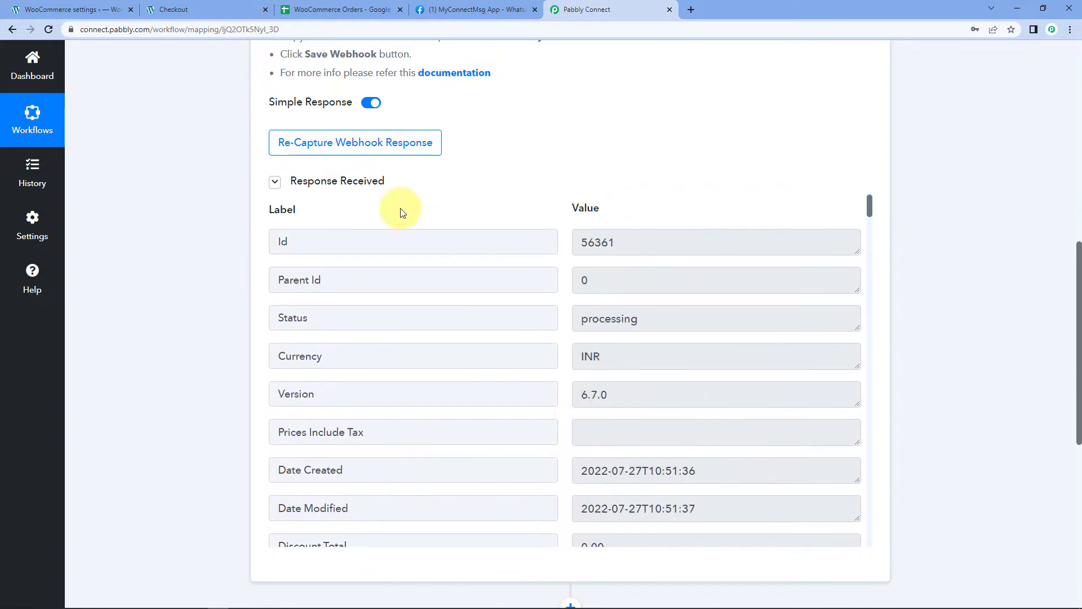
{"action": "left_click_drag", "start_coordinate": [615, 243], "coordinate": [562, 248]}
{"action": "left_click", "coordinate": [566, 251]}
{"action": "scroll", "coordinate": [565, 254], "scroll_direction": "down", "scroll_amount": 15}
{"action": "scroll", "coordinate": [566, 323], "scroll_direction": "down", "scroll_amount": 12}
{"action": "scroll", "coordinate": [566, 323], "scroll_direction": "down", "scroll_amount": 10}
{"action": "scroll", "coordinate": [566, 323], "scroll_direction": "down", "scroll_amount": 11}
{"action": "scroll", "coordinate": [566, 333], "scroll_direction": "down", "scroll_amount": 18}
{"action": "scroll", "coordinate": [565, 331], "scroll_direction": "down", "scroll_amount": 17}
{"action": "scroll", "coordinate": [560, 405], "scroll_direction": "up", "scroll_amount": 3}
{"action": "left_click_drag", "start_coordinate": [363, 311], "coordinate": [331, 315]}
{"action": "left_click", "coordinate": [331, 315]}
{"action": "left_click_drag", "start_coordinate": [857, 330], "coordinate": [857, 347]}
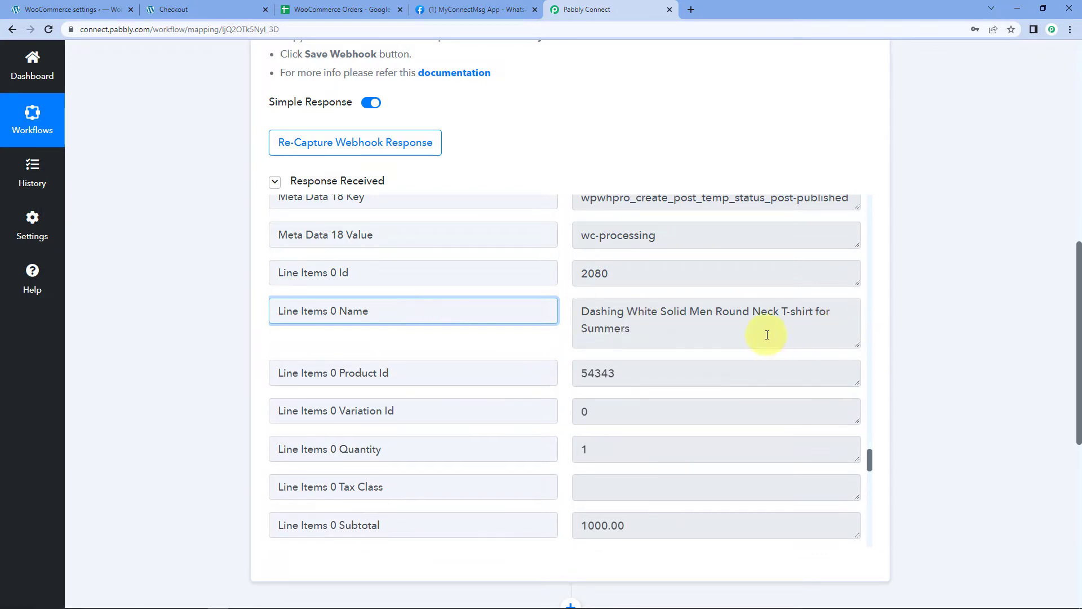
{"action": "left_click", "coordinate": [695, 339]}
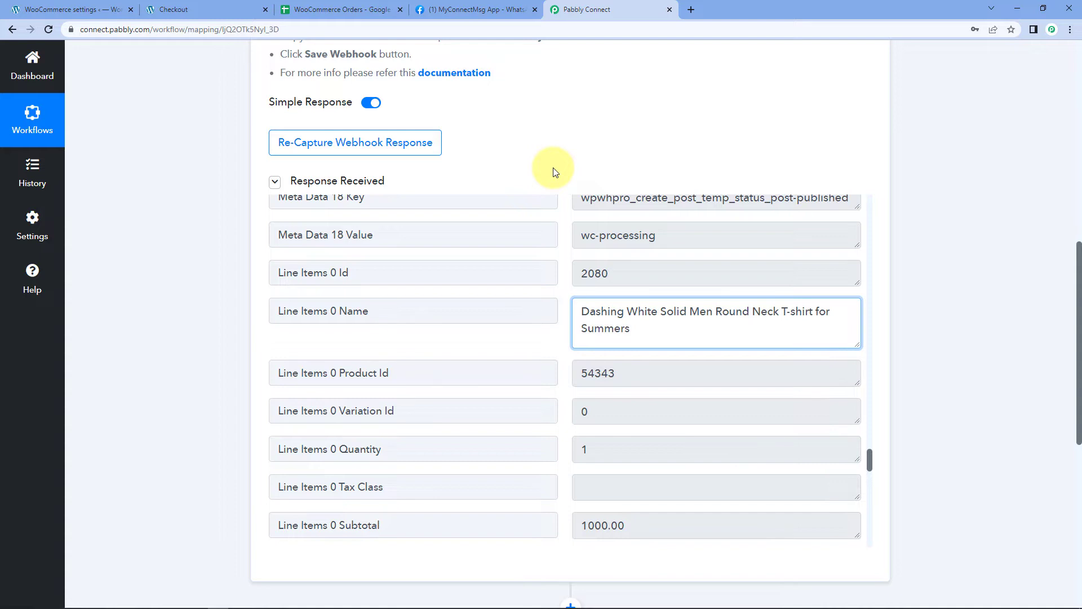
{"action": "left_click", "coordinate": [967, 240]}
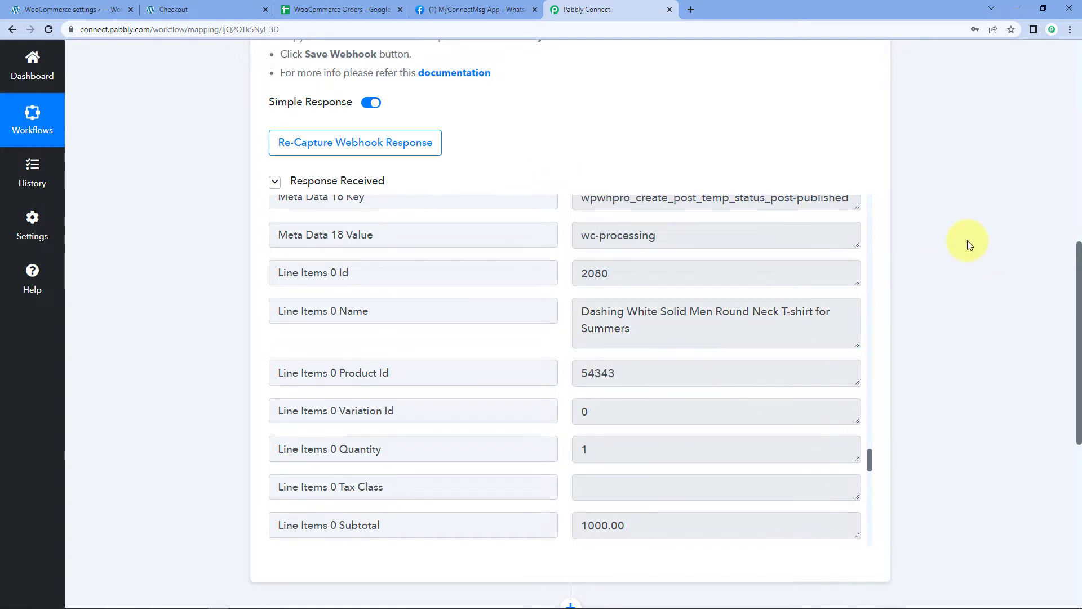
Set the second workflow step to WhatsApp Cloud API with the Send Template Message event, and open its account connection
{"action": "scroll", "coordinate": [962, 248], "scroll_direction": "down", "scroll_amount": 5}
{"action": "scroll", "coordinate": [960, 251], "scroll_direction": "down", "scroll_amount": 3}
{"action": "left_click", "coordinate": [492, 232]}
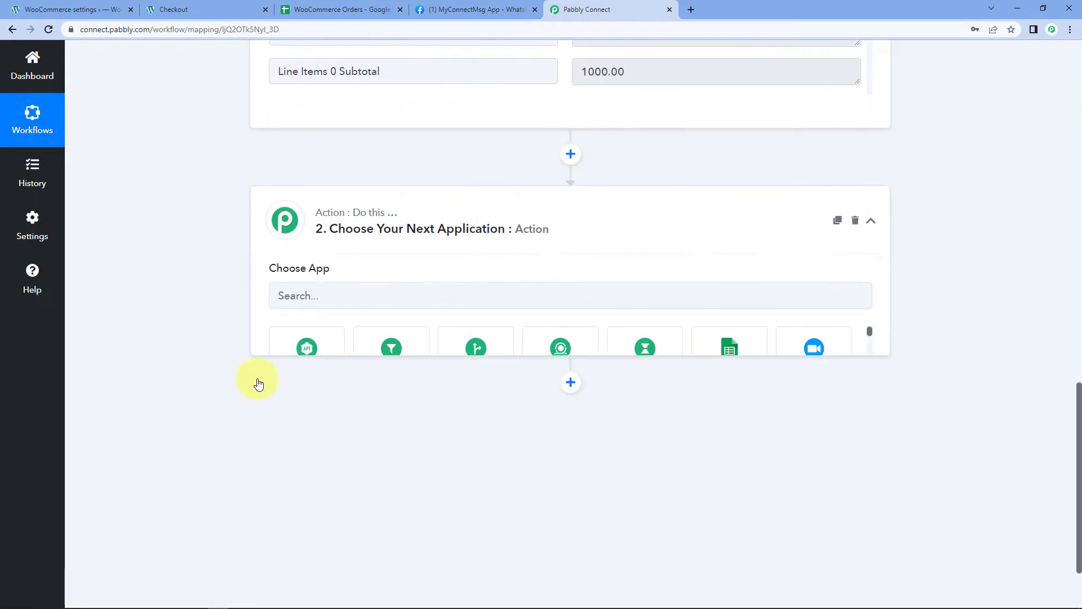
{"action": "scroll", "coordinate": [223, 340], "scroll_direction": "down", "scroll_amount": 2}
{"action": "left_click", "coordinate": [288, 191]}
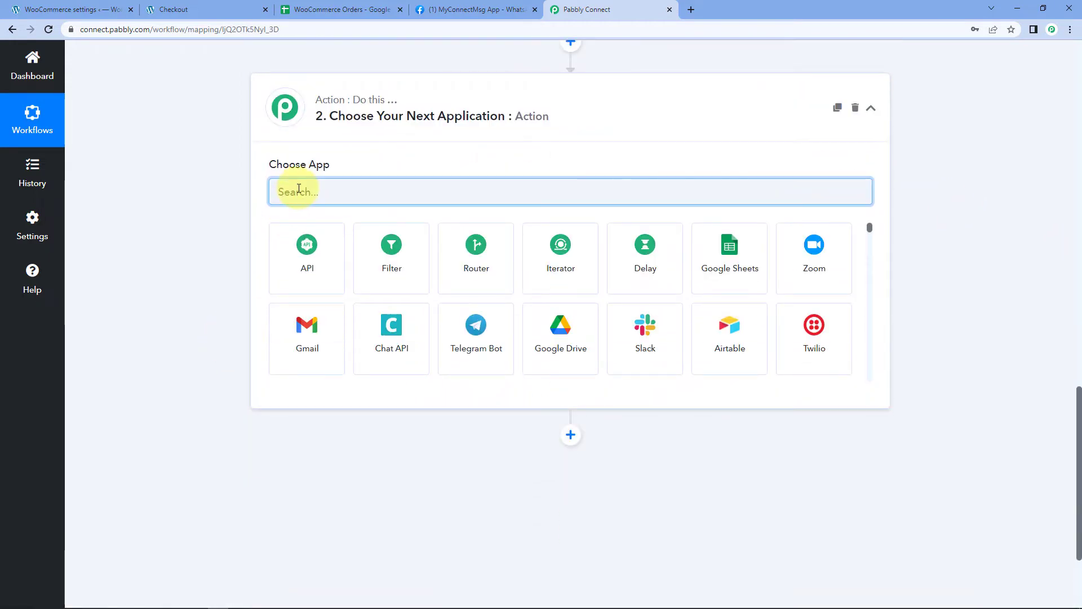
{"action": "type", "text": "WhatsApp"}
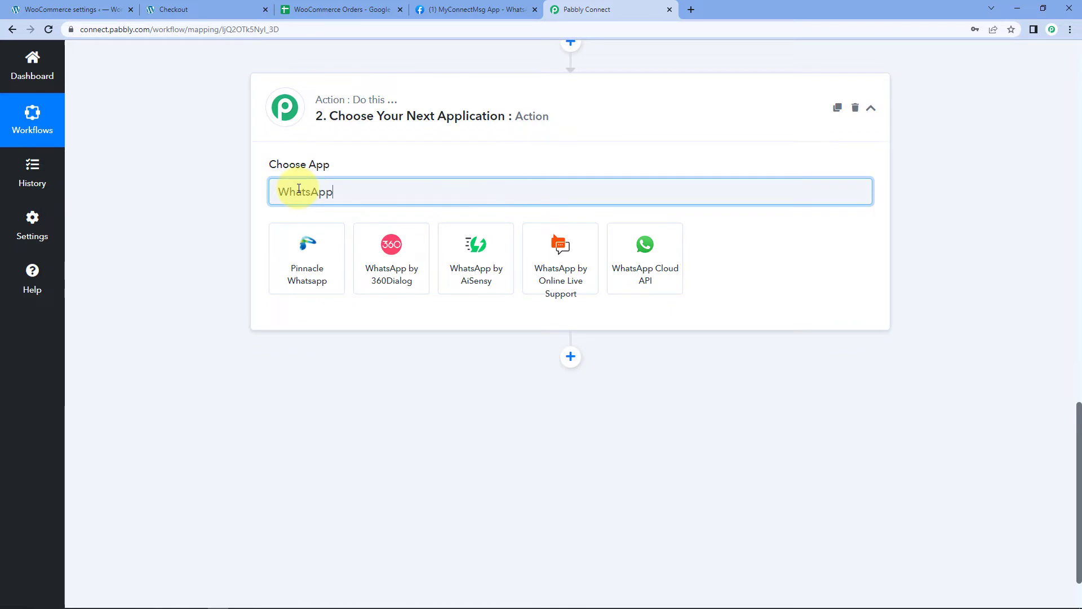
{"action": "left_click", "coordinate": [676, 243]}
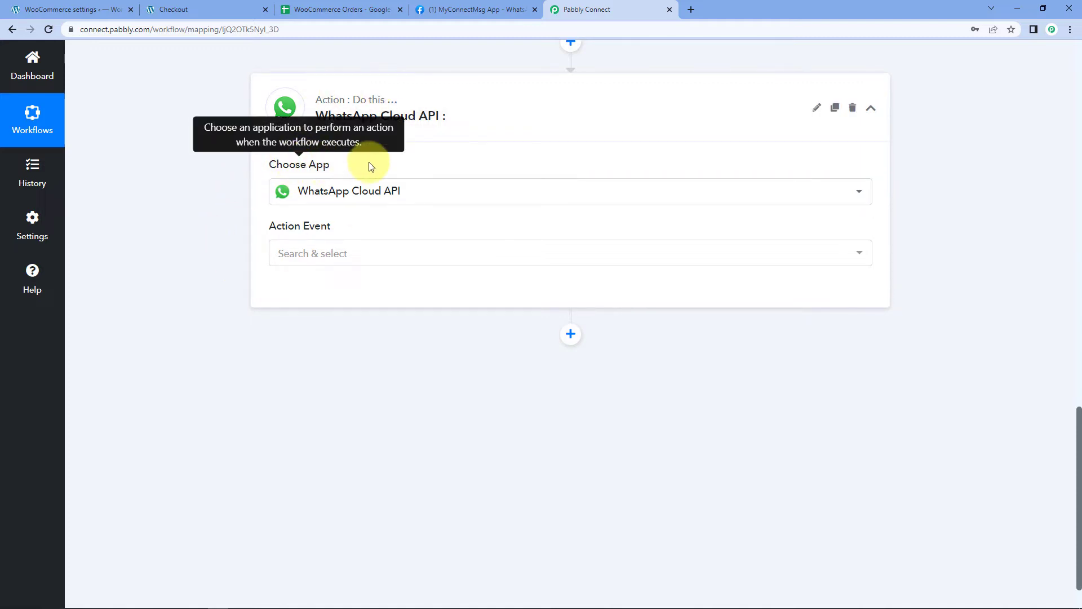
{"action": "left_click", "coordinate": [331, 256]}
{"action": "left_click", "coordinate": [315, 320]}
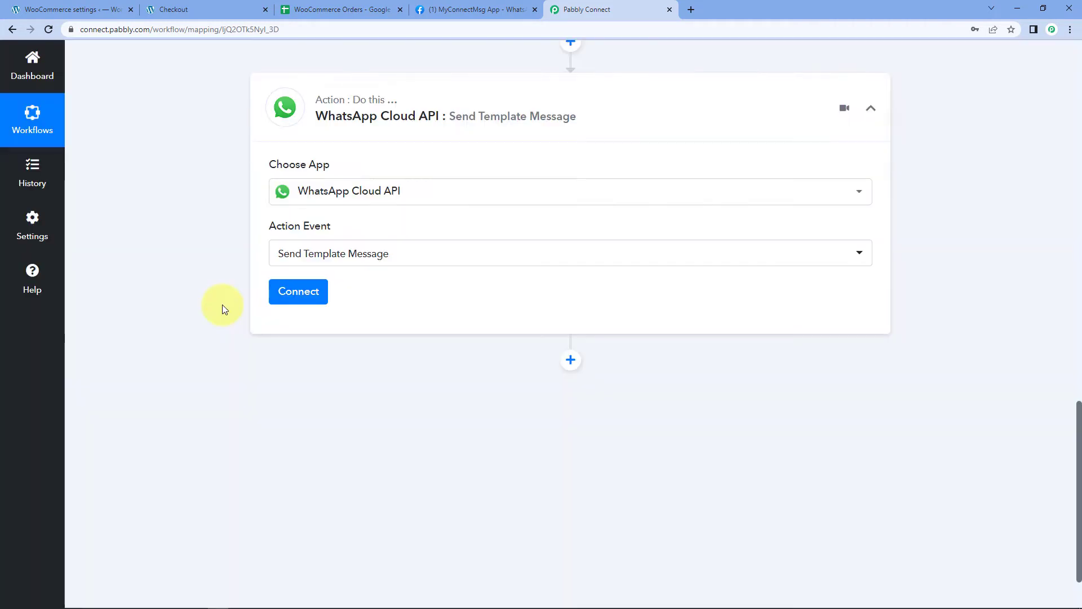
{"action": "left_click", "coordinate": [302, 293]}
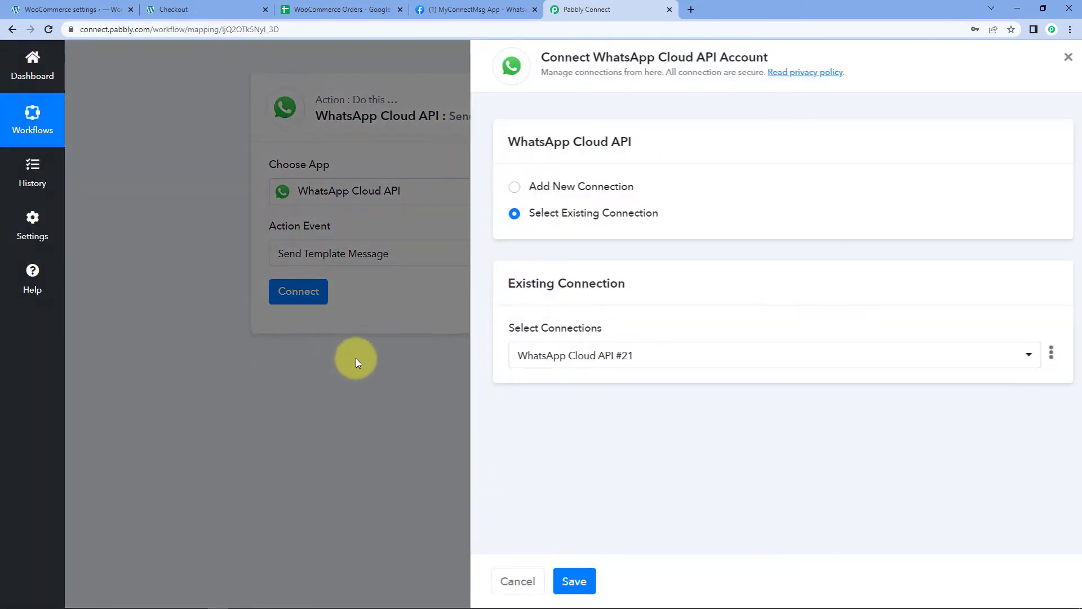
Choose to add a new WhatsApp Cloud API connection and review the token and ID fields it requires
{"action": "left_click", "coordinate": [499, 188]}
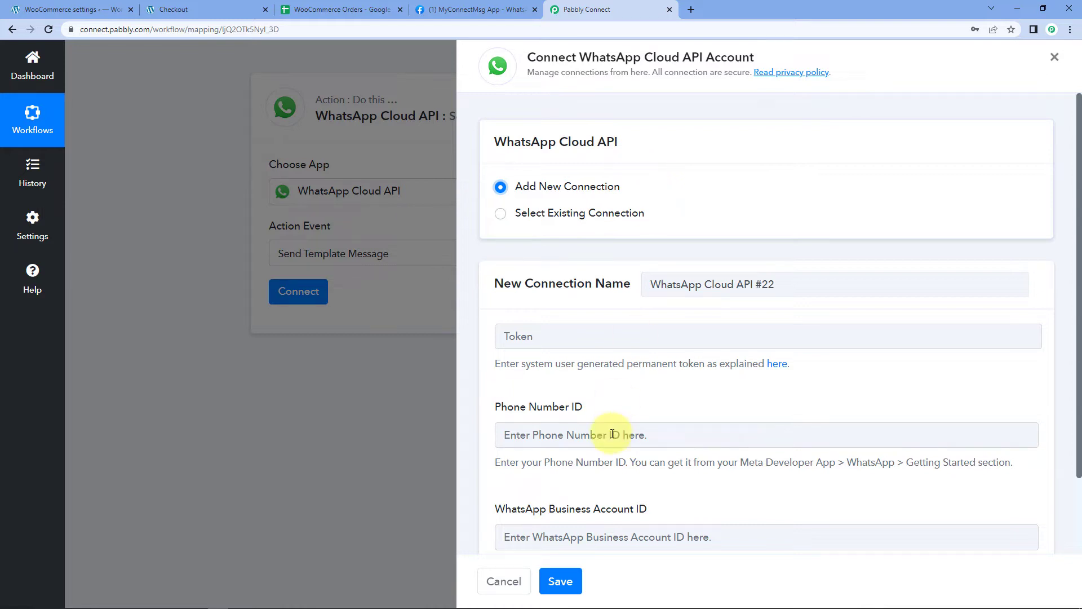
{"action": "scroll", "coordinate": [584, 276], "scroll_direction": "down", "scroll_amount": 1}
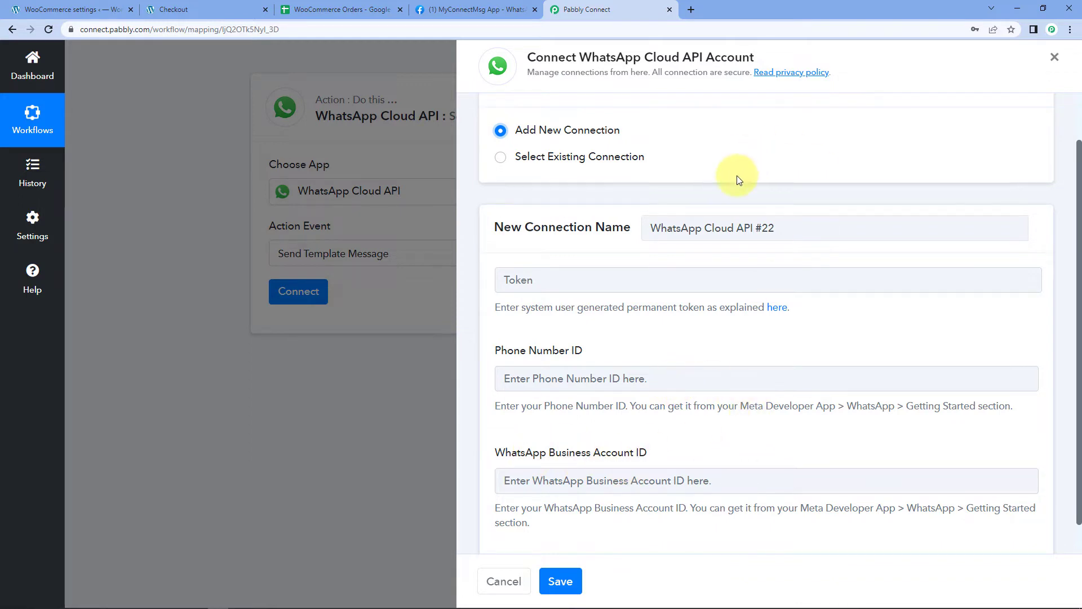
{"action": "scroll", "coordinate": [733, 186], "scroll_direction": "up", "scroll_amount": 1}
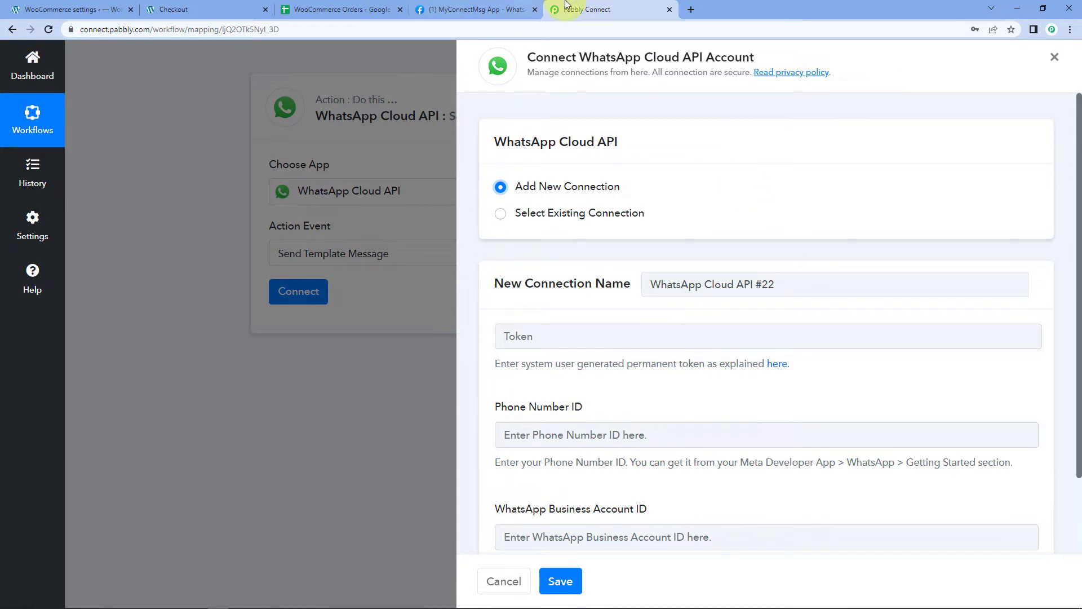
Locate the temporary access token, Phone number ID and WhatsApp Business Account ID on Meta's Getting Started page
{"action": "left_click", "coordinate": [491, 9]}
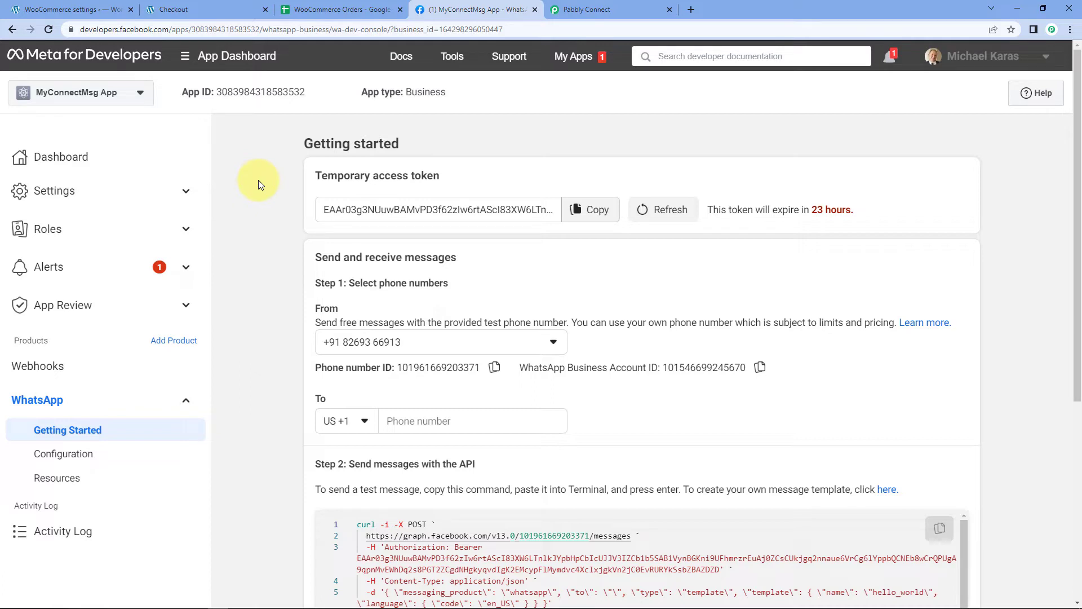
{"action": "left_click_drag", "start_coordinate": [314, 176], "coordinate": [450, 197]}
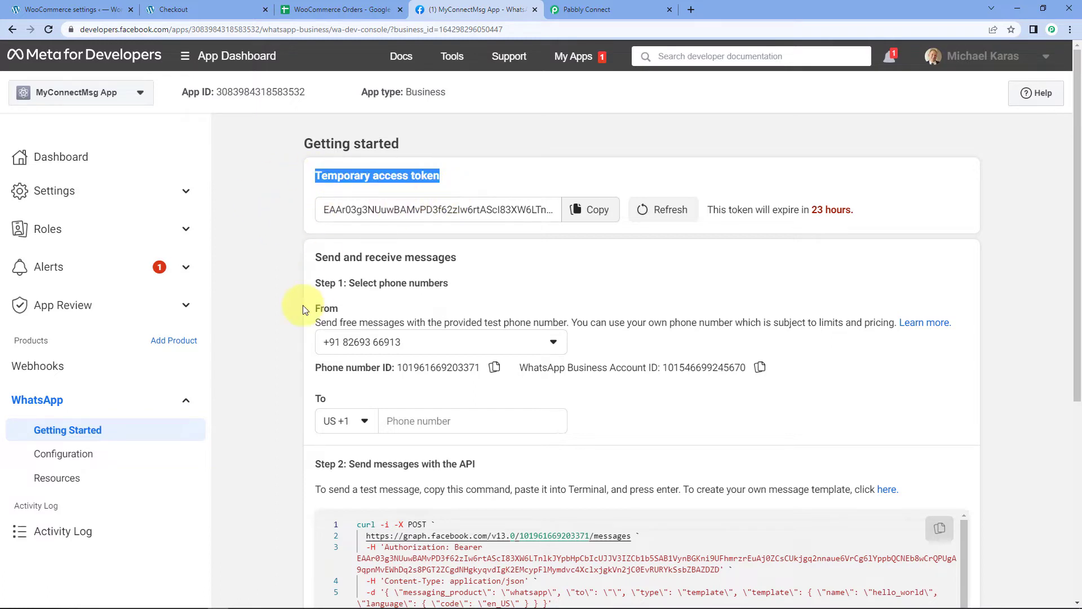
{"action": "left_click_drag", "start_coordinate": [314, 367], "coordinate": [397, 369]}
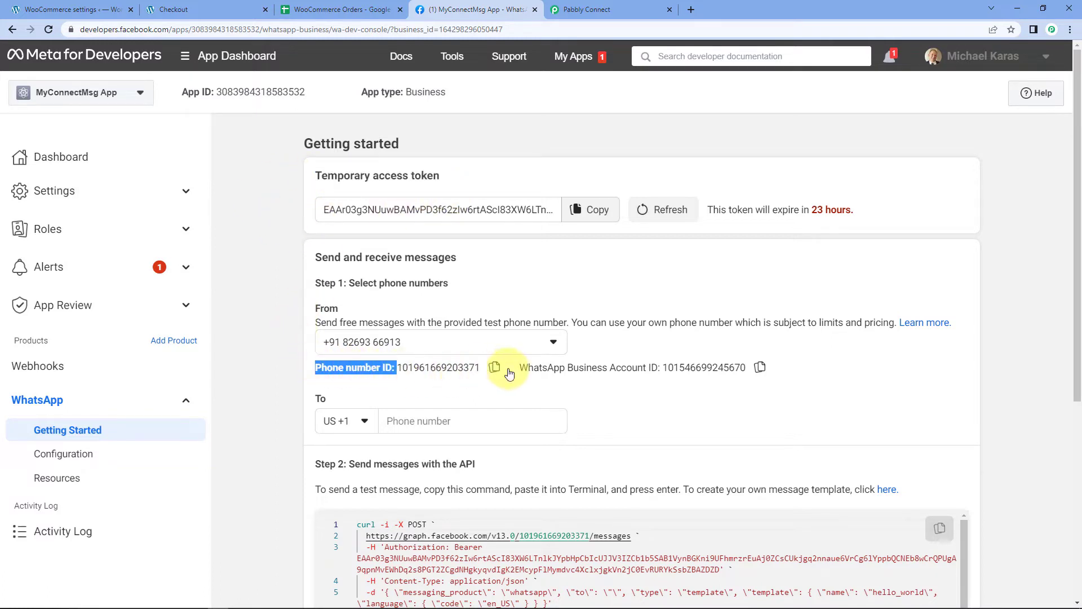
{"action": "left_click_drag", "start_coordinate": [519, 367], "coordinate": [656, 369]}
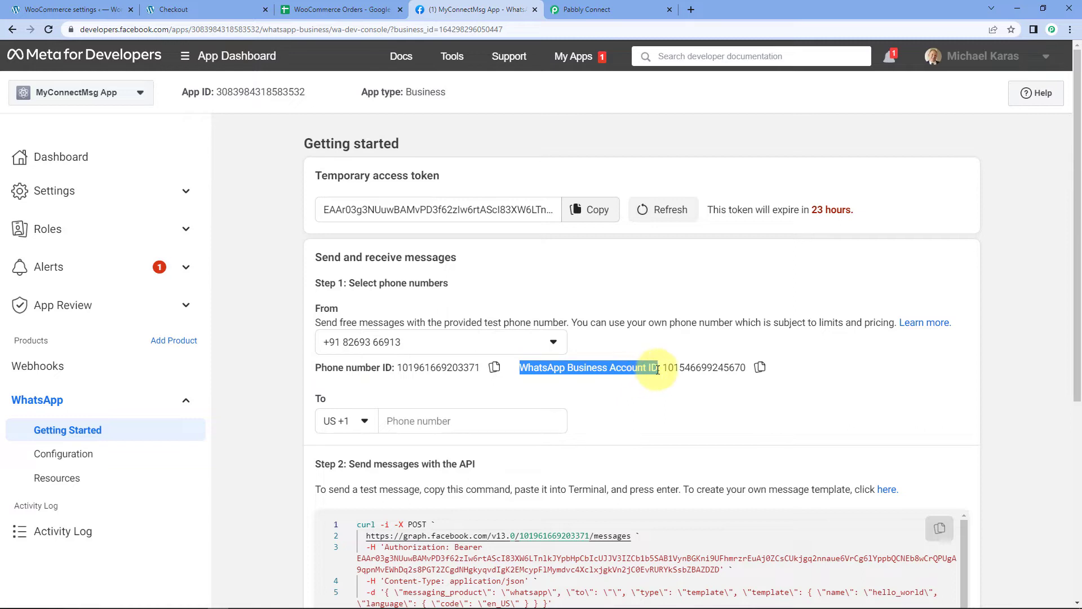
{"action": "left_click", "coordinate": [639, 269]}
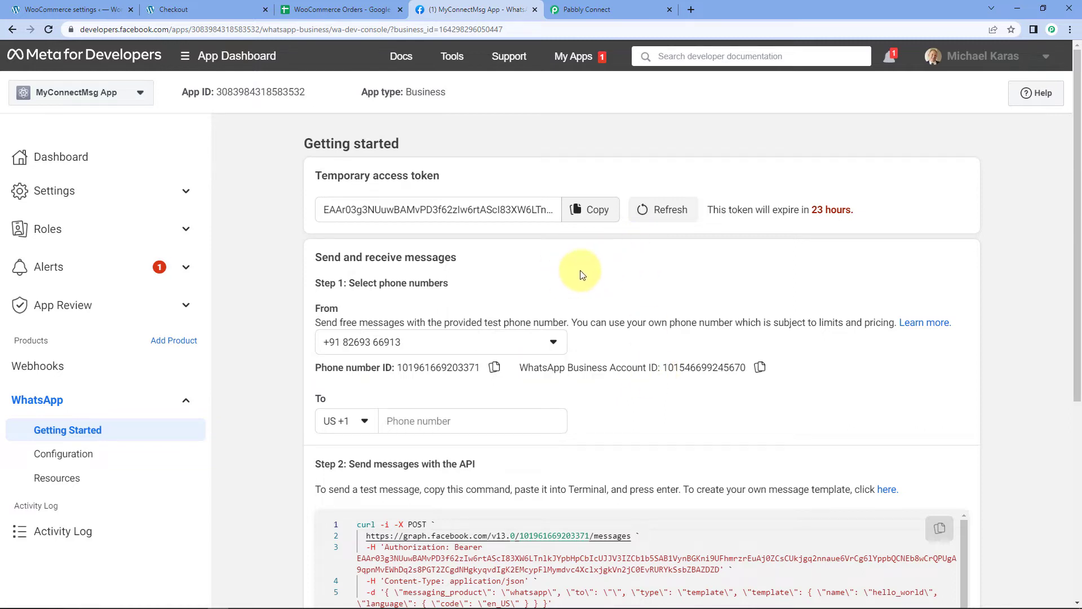
Copy the Phone number ID from Meta for Developers into the new connection's Phone Number ID field in Pabbly Connect
{"action": "left_click", "coordinate": [494, 367]}
{"action": "left_click", "coordinate": [586, 9]}
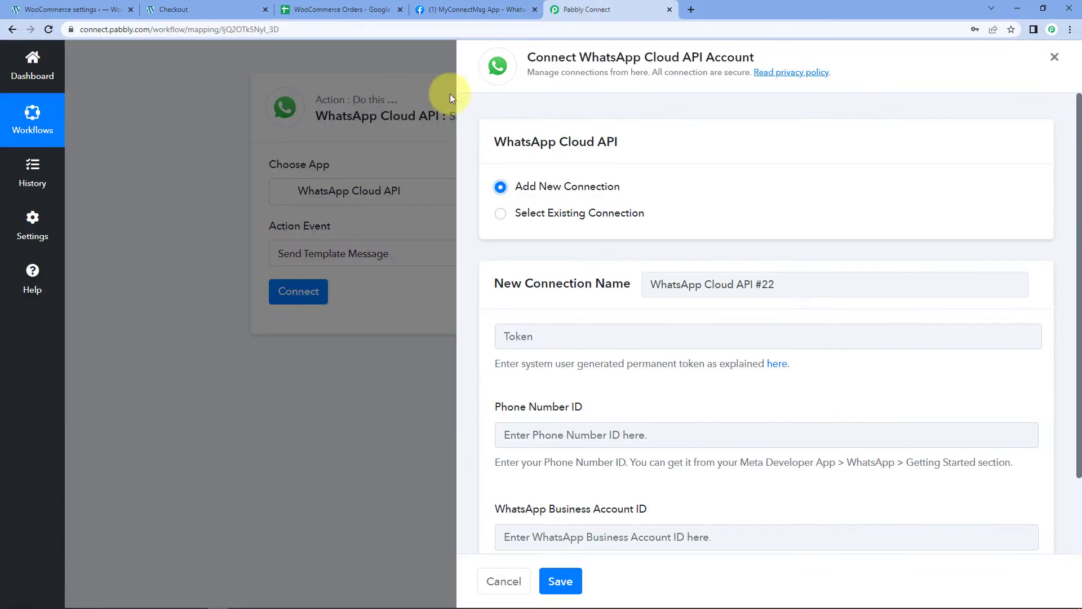
{"action": "left_click", "coordinate": [550, 436]}
{"action": "right_click", "coordinate": [553, 436]}
{"action": "left_click", "coordinate": [586, 363]}
{"action": "scroll", "coordinate": [586, 372], "scroll_direction": "down", "scroll_amount": 2}
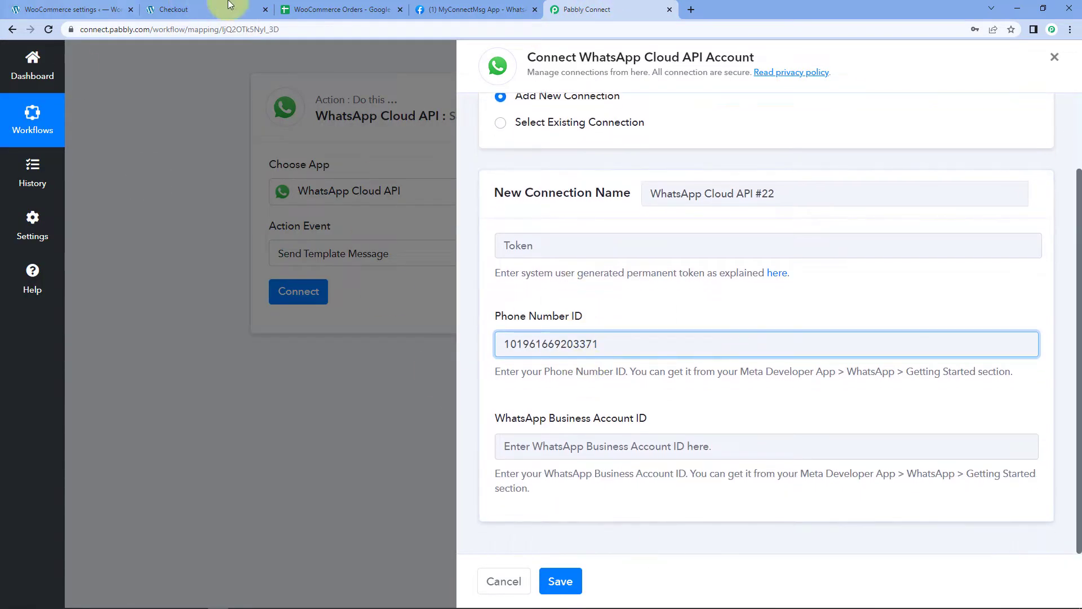
Copy the WhatsApp Business Account ID from Meta for Developers into the matching field of Pabbly Connect's new connection
{"action": "left_click", "coordinate": [473, 9]}
{"action": "left_click", "coordinate": [760, 368]}
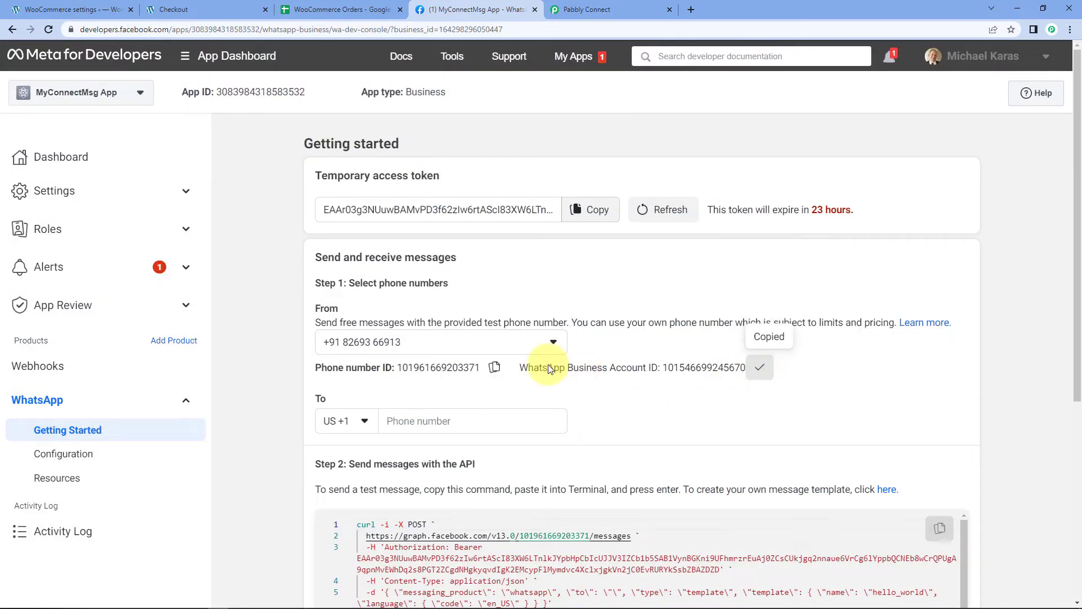
{"action": "left_click", "coordinate": [597, 10]}
{"action": "left_click", "coordinate": [512, 447]}
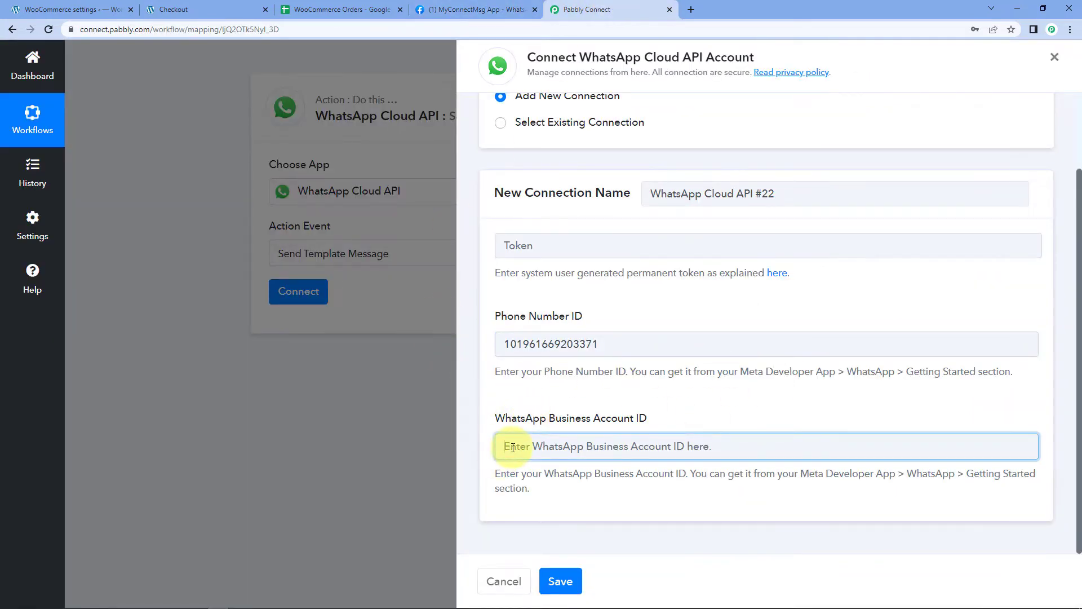
{"action": "right_click", "coordinate": [513, 447]}
{"action": "left_click", "coordinate": [569, 361]}
{"action": "left_click", "coordinate": [555, 330]}
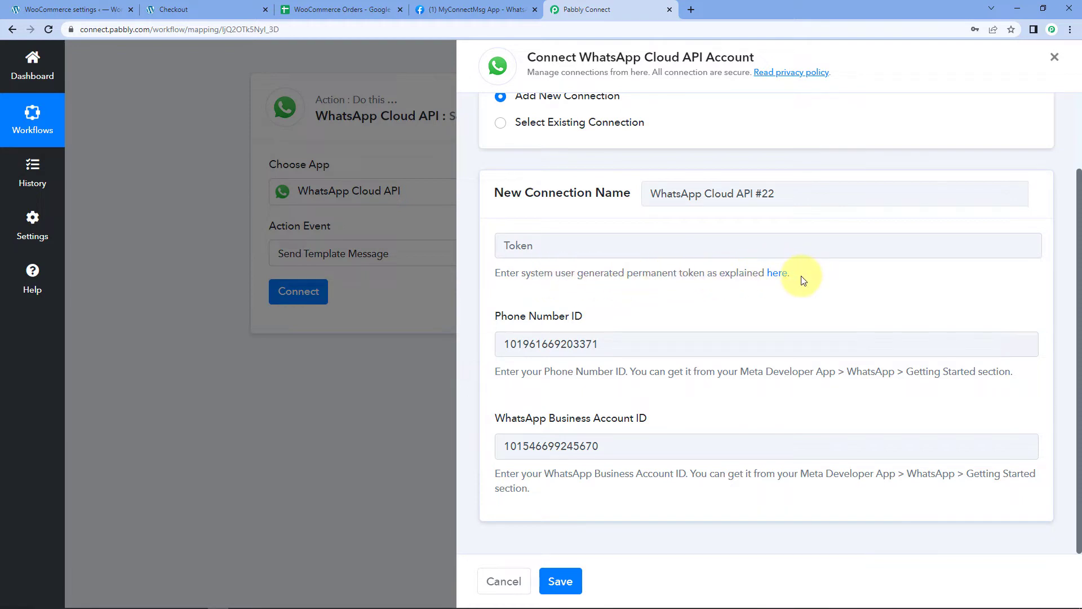
Check Meta's temporary access token and look through Pabbly's linked help thread on Cloud API setup and permanent tokens
{"action": "left_click", "coordinate": [465, 7]}
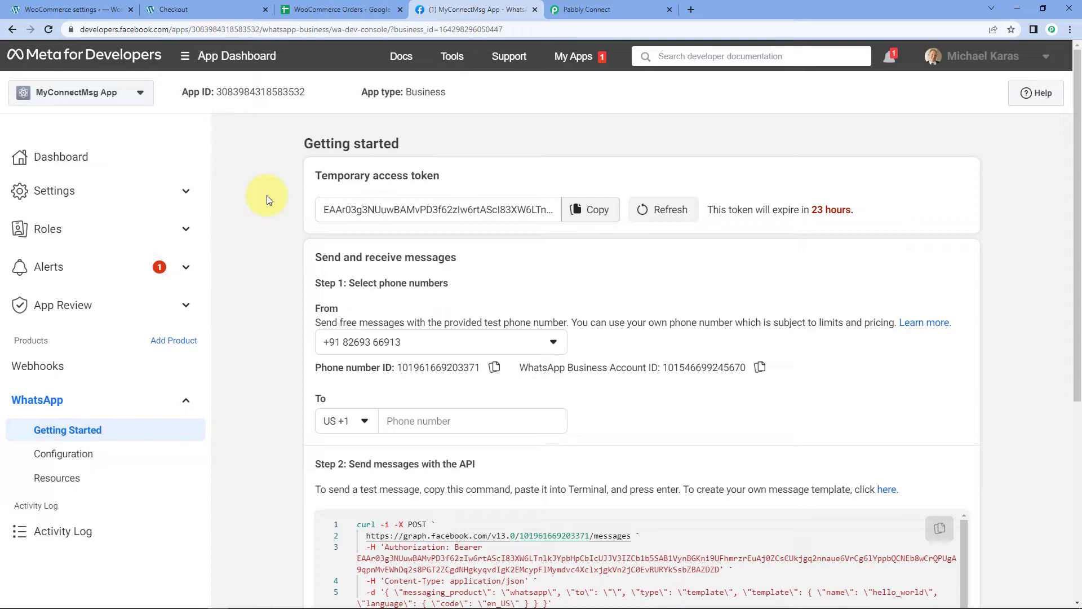
{"action": "left_click", "coordinate": [626, 10]}
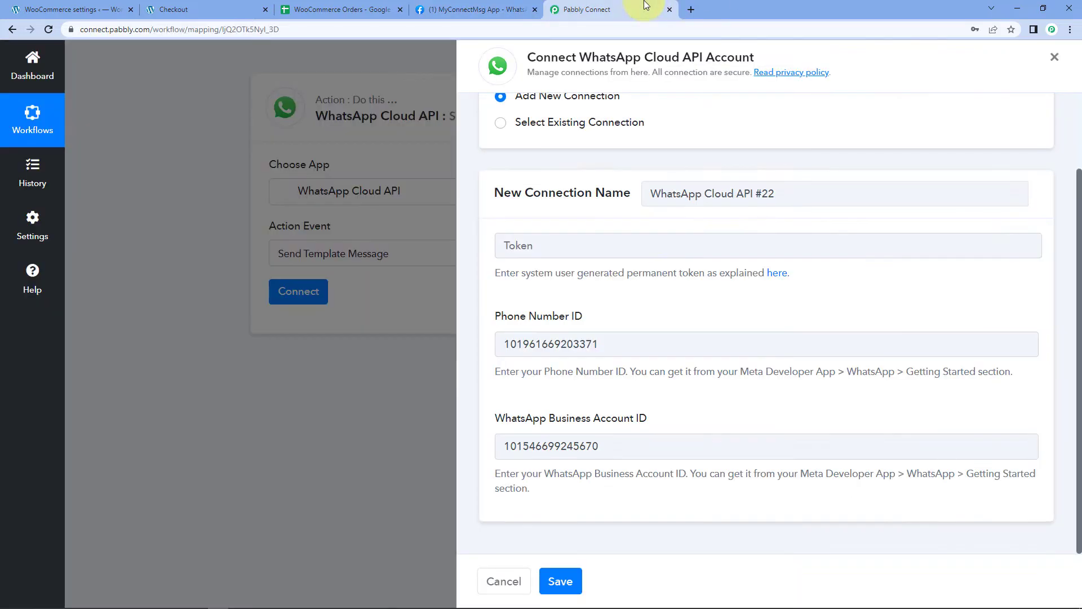
{"action": "left_click", "coordinate": [776, 276]}
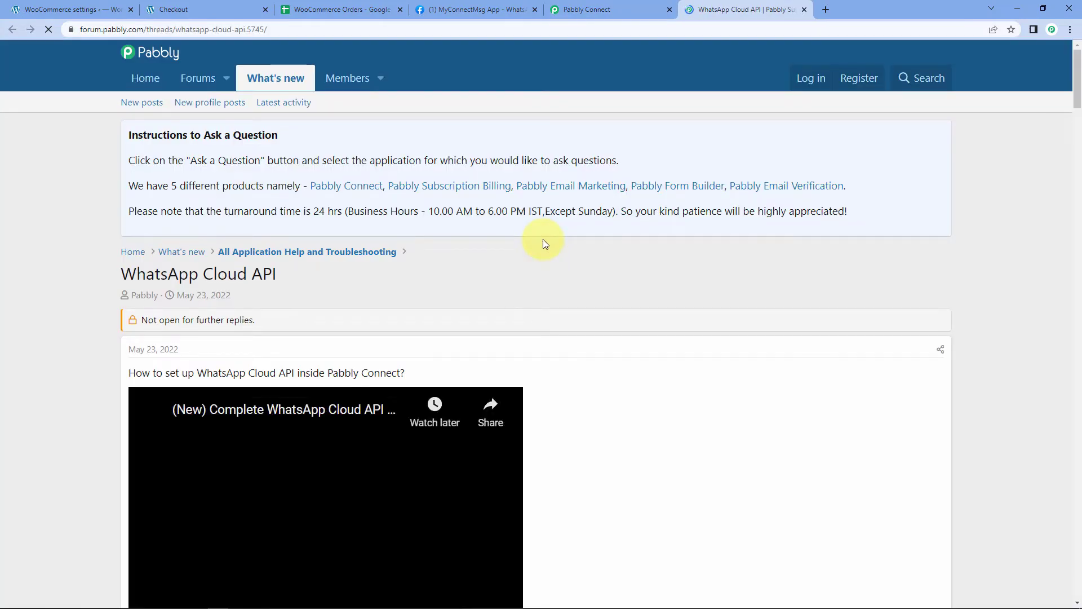
{"action": "scroll", "coordinate": [558, 245], "scroll_direction": "down", "scroll_amount": 3}
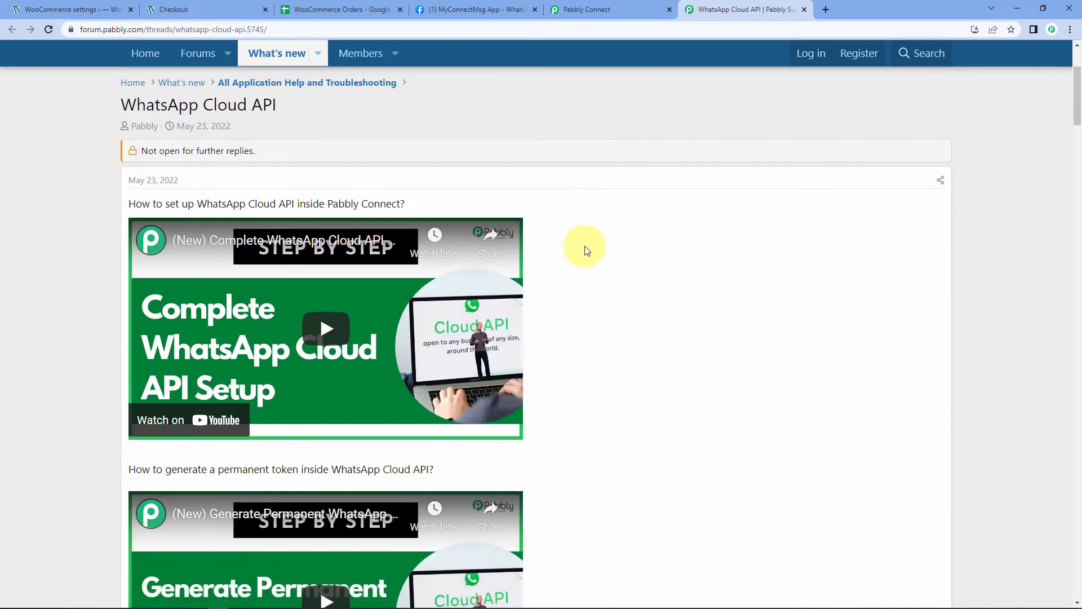
{"action": "scroll", "coordinate": [624, 266], "scroll_direction": "down", "scroll_amount": 1}
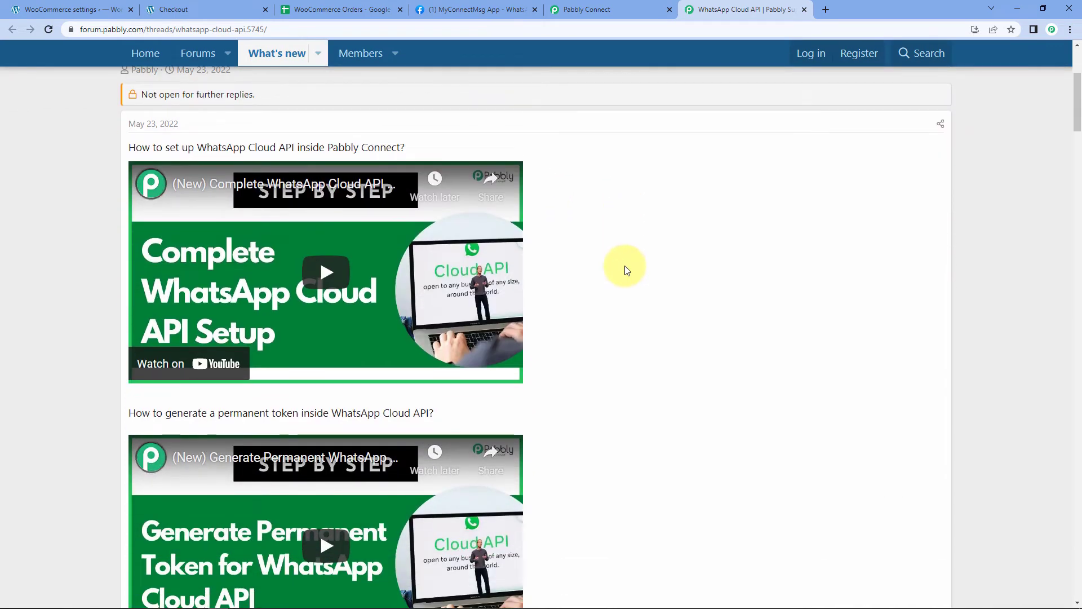
{"action": "scroll", "coordinate": [625, 266], "scroll_direction": "down", "scroll_amount": 1}
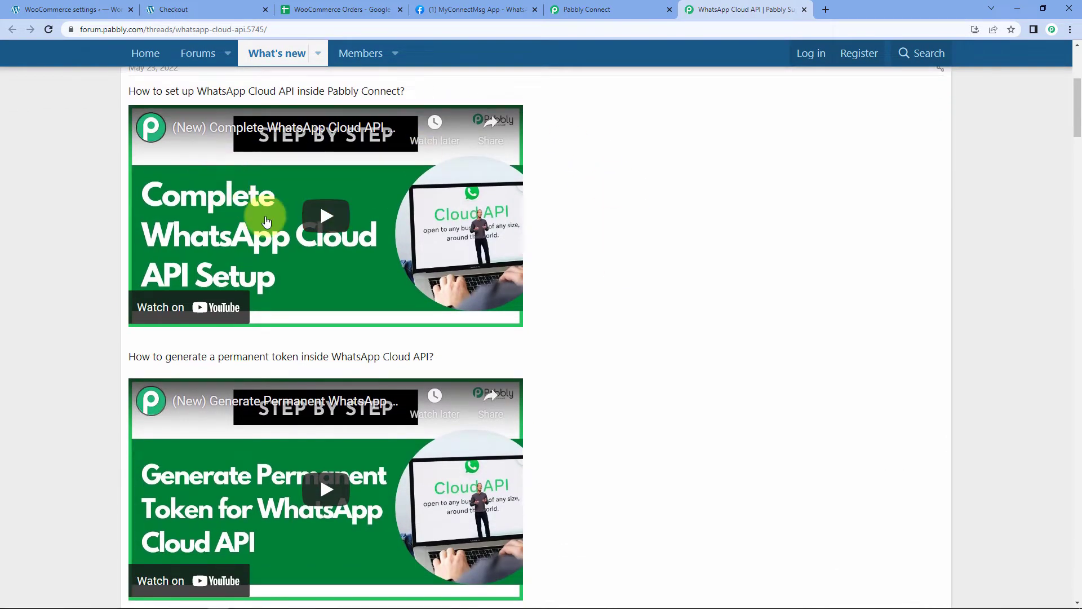
{"action": "scroll", "coordinate": [178, 377], "scroll_direction": "down", "scroll_amount": 1}
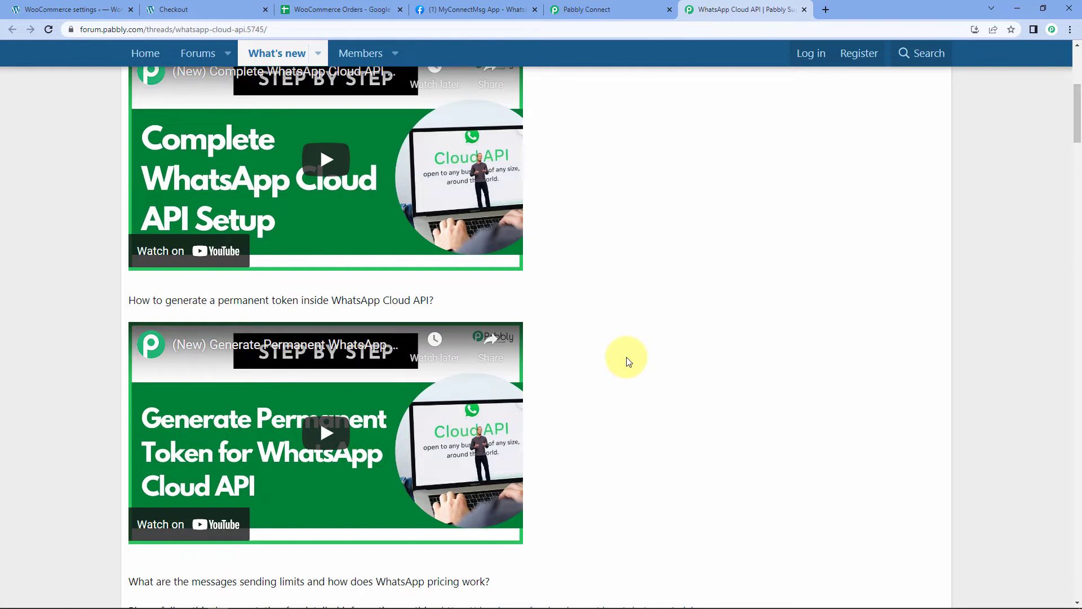
Return to Pabbly Connect and save the action with the existing connection WhatsApp Cloud API #21
{"action": "left_click", "coordinate": [589, 9]}
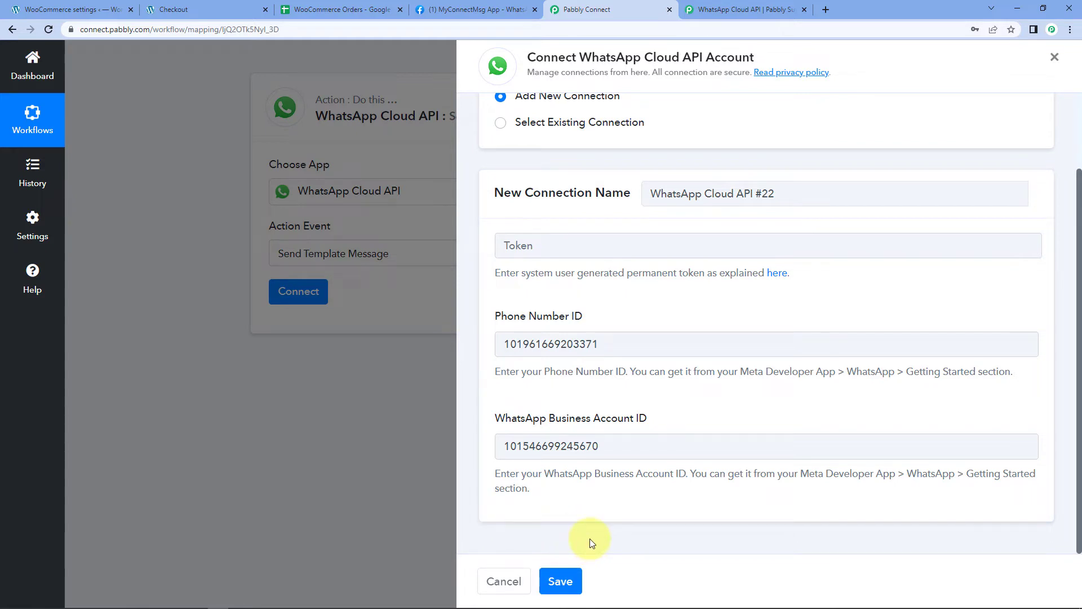
{"action": "left_click", "coordinate": [501, 124]}
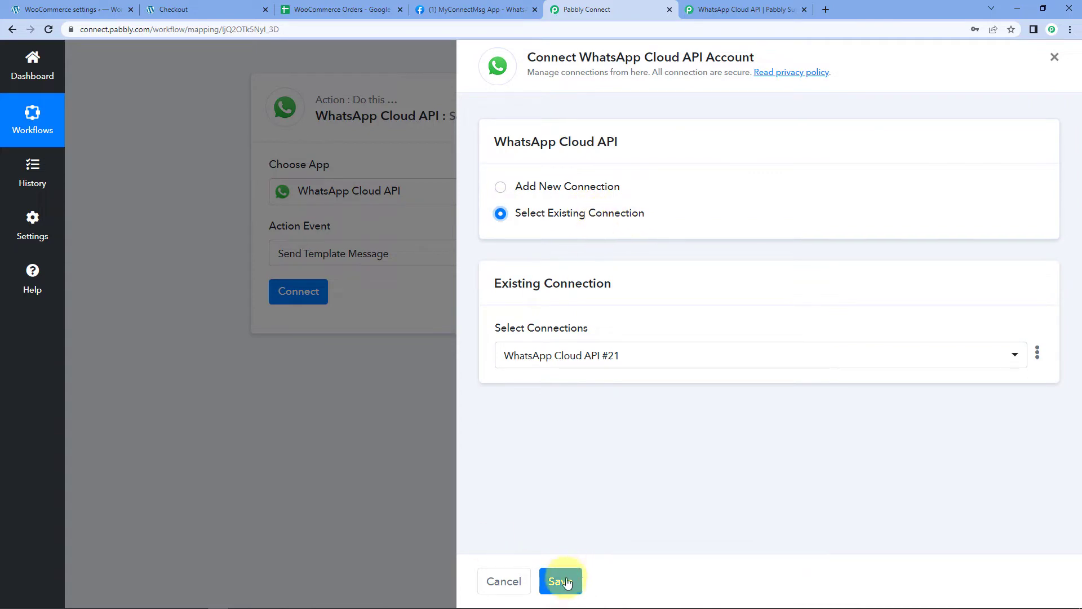
{"action": "left_click", "coordinate": [563, 581]}
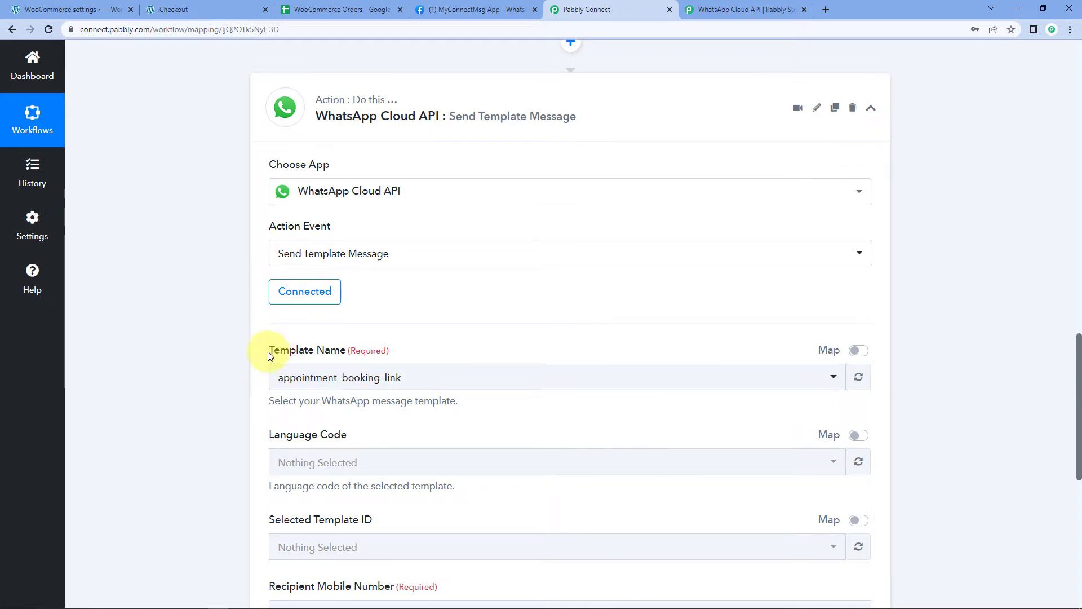
Open the Template Name choices of the Send Template Message action and look through the available WhatsApp templates
{"action": "scroll", "coordinate": [448, 313], "scroll_direction": "down", "scroll_amount": 1}
{"action": "scroll", "coordinate": [449, 316], "scroll_direction": "down", "scroll_amount": 1}
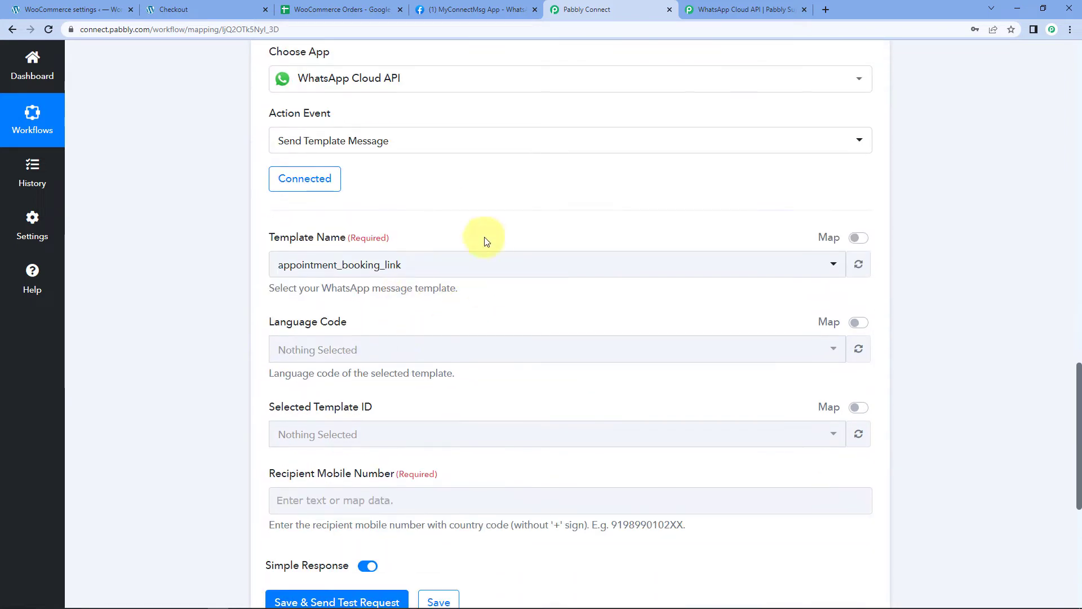
{"action": "left_click", "coordinate": [416, 272]}
{"action": "scroll", "coordinate": [338, 352], "scroll_direction": "down", "scroll_amount": 10}
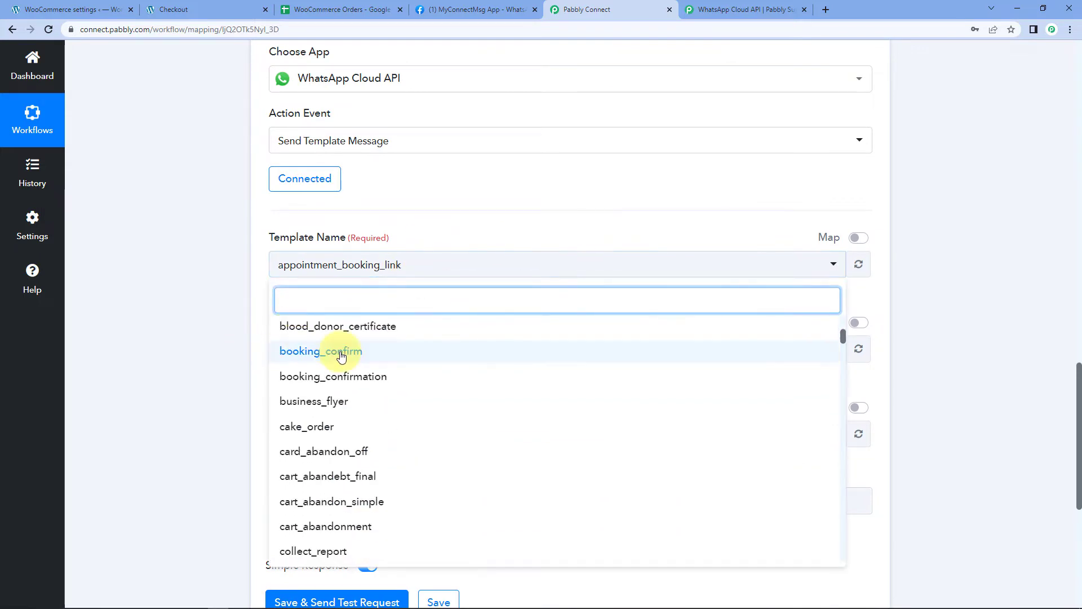
{"action": "scroll", "coordinate": [341, 359], "scroll_direction": "down", "scroll_amount": 4}
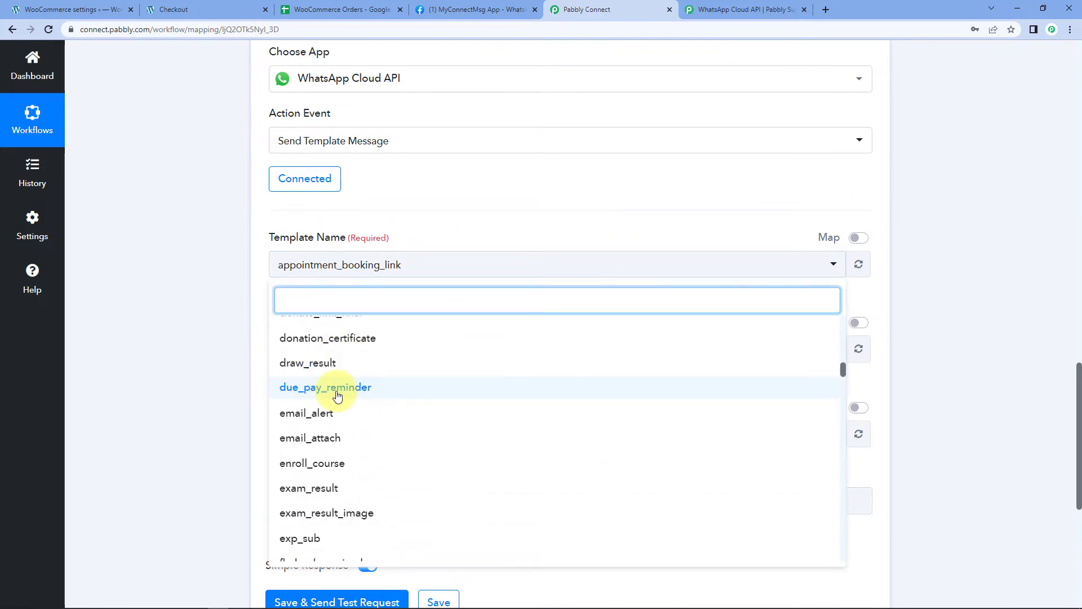
{"action": "scroll", "coordinate": [338, 389], "scroll_direction": "up", "scroll_amount": 10}
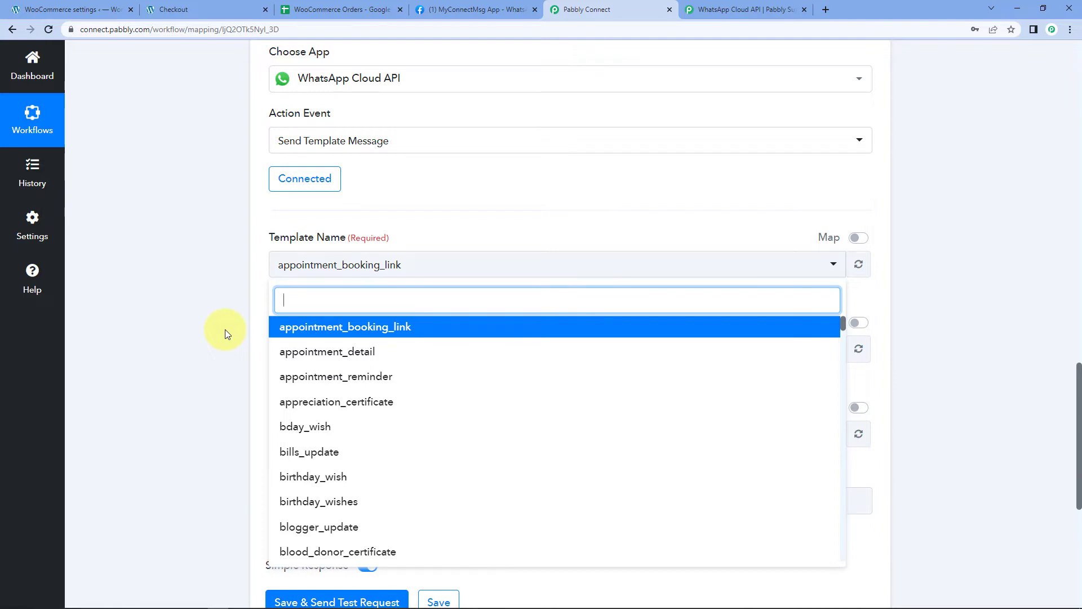
{"action": "scroll", "coordinate": [434, 378], "scroll_direction": "down", "scroll_amount": 5}
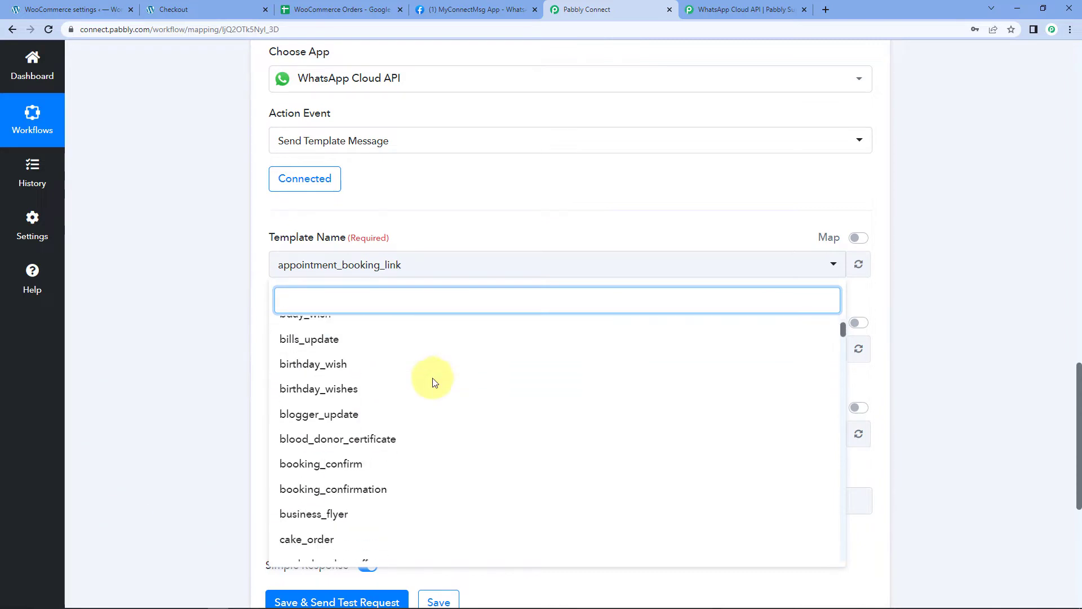
{"action": "scroll", "coordinate": [434, 386], "scroll_direction": "up", "scroll_amount": 5}
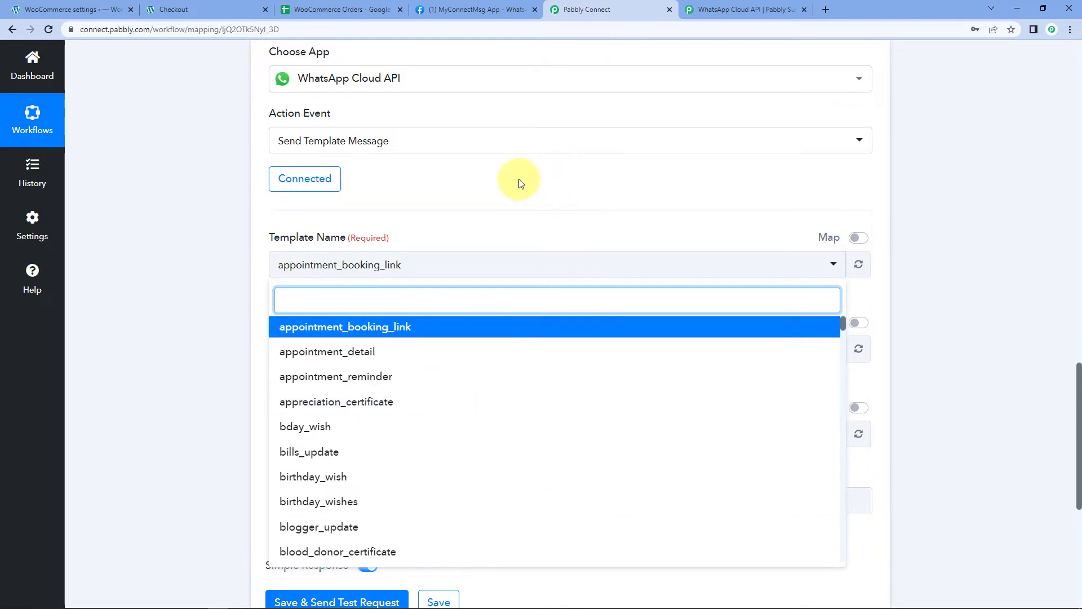
Switch to Meta for Developers, open the message template manager linked under Step 2, and look through the template list
{"action": "left_click", "coordinate": [451, 9]}
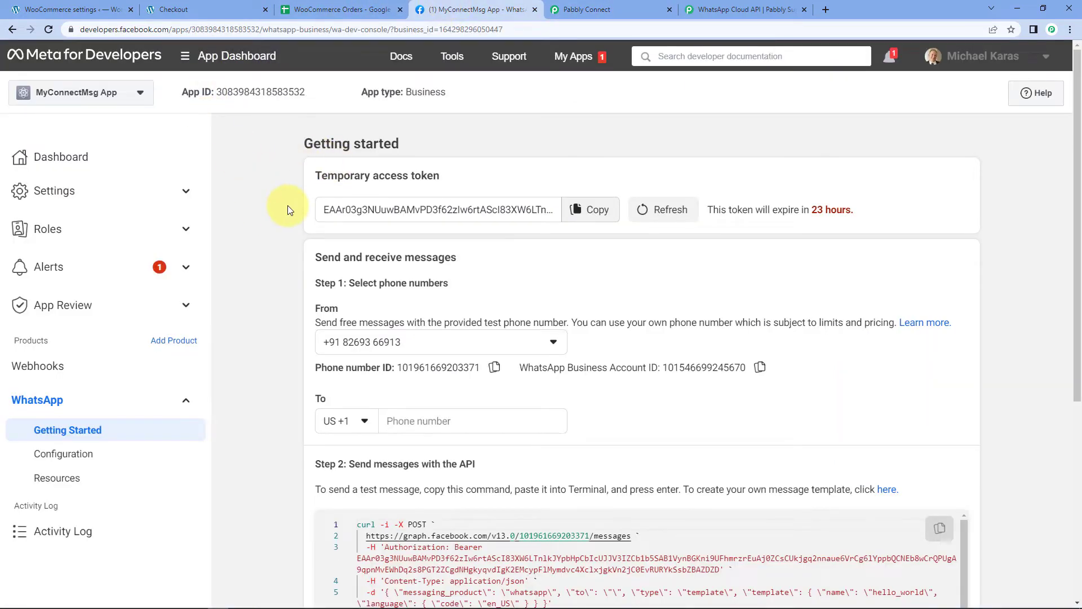
{"action": "scroll", "coordinate": [287, 205], "scroll_direction": "down", "scroll_amount": 4}
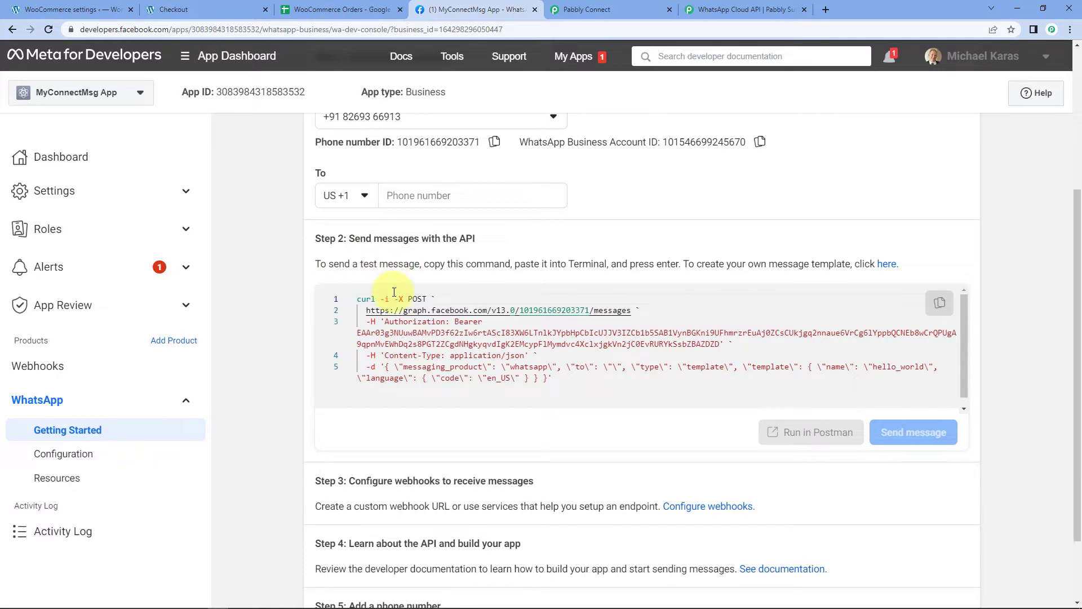
{"action": "left_click", "coordinate": [888, 265]}
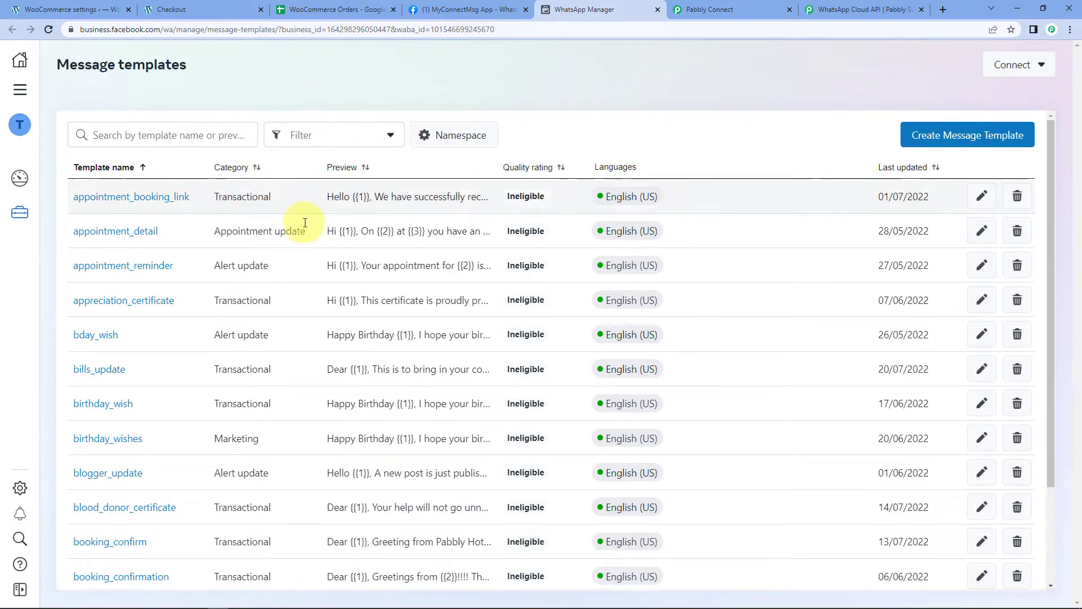
{"action": "scroll", "coordinate": [580, 194], "scroll_direction": "down", "scroll_amount": 5}
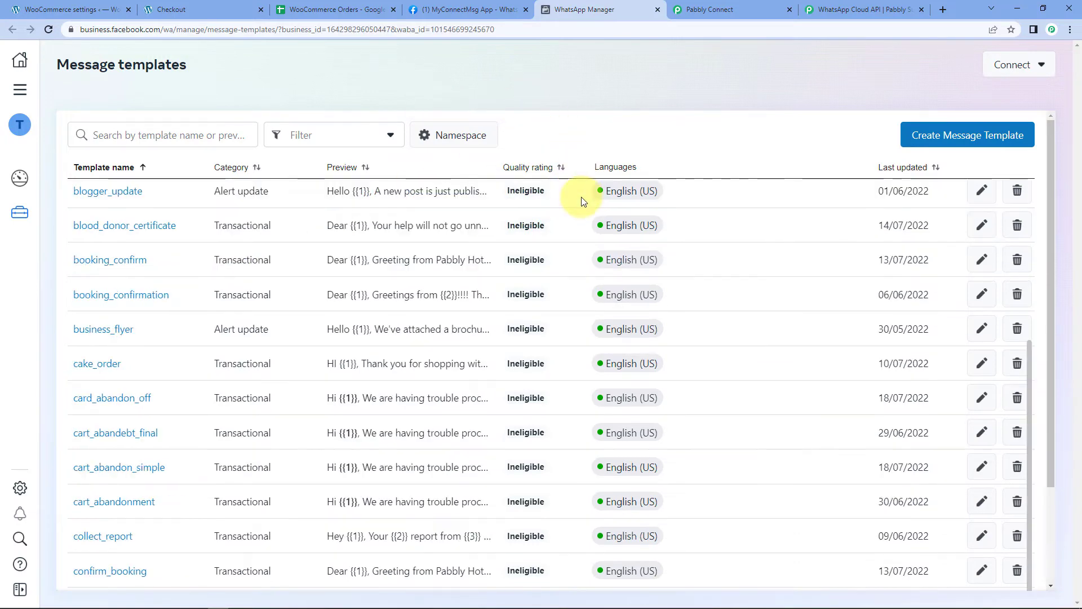
{"action": "scroll", "coordinate": [577, 290], "scroll_direction": "up", "scroll_amount": 5}
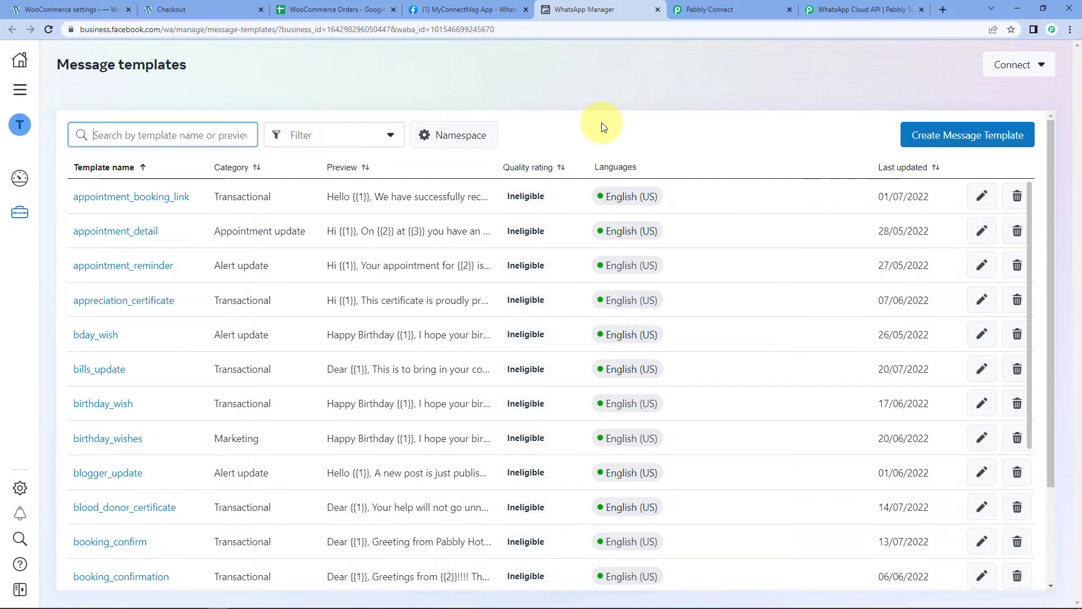
Search the message templates for "new_pur" and open the new_purchase_customer template
{"action": "left_click", "coordinate": [179, 138]}
{"action": "type", "text": "new_pur"}
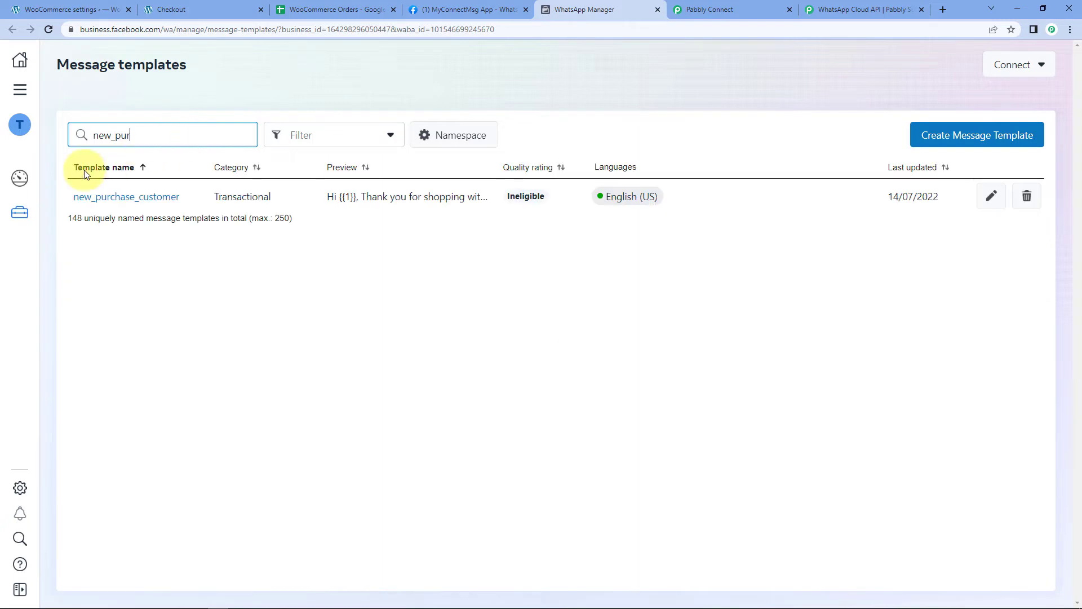
{"action": "left_click", "coordinate": [164, 201]}
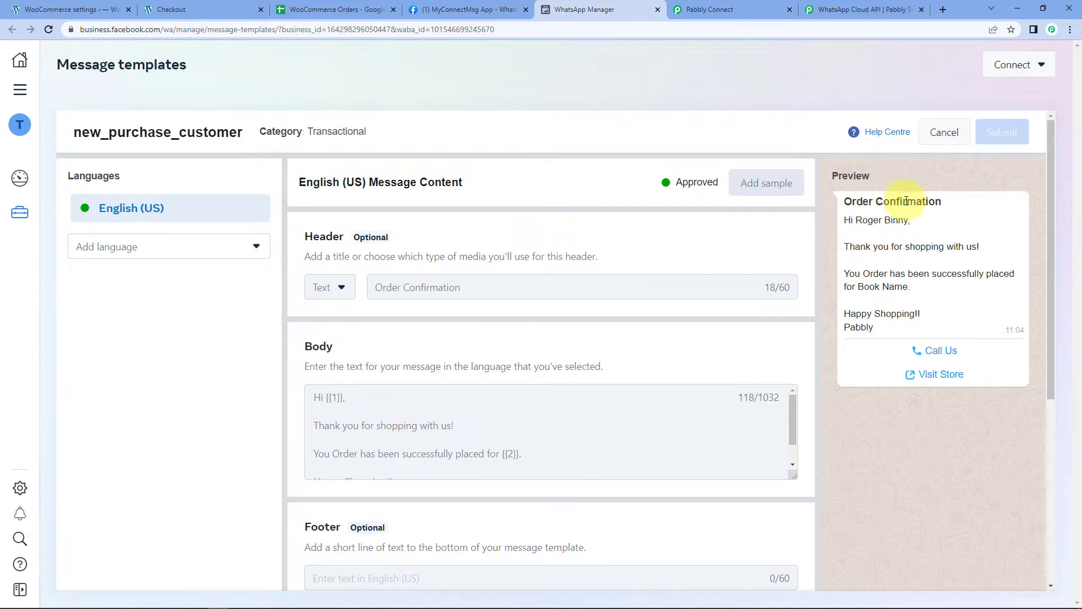
Examine the template's body text, comparing the placeholders {{1}} and {{2}} with the sample values in the preview
{"action": "left_click_drag", "start_coordinate": [857, 223], "coordinate": [907, 223]}
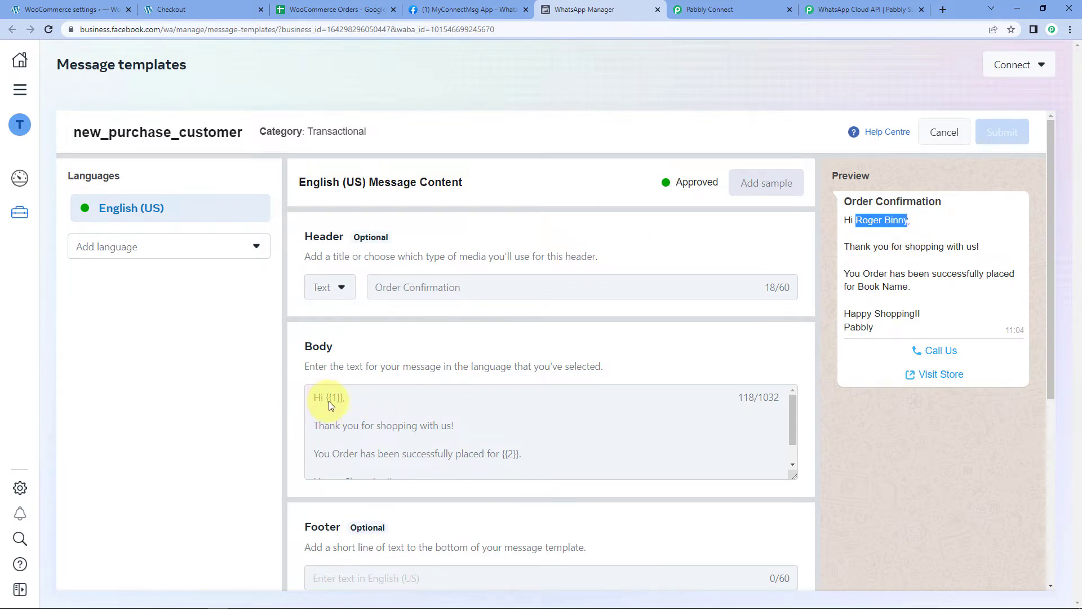
{"action": "left_click_drag", "start_coordinate": [327, 398], "coordinate": [343, 396]}
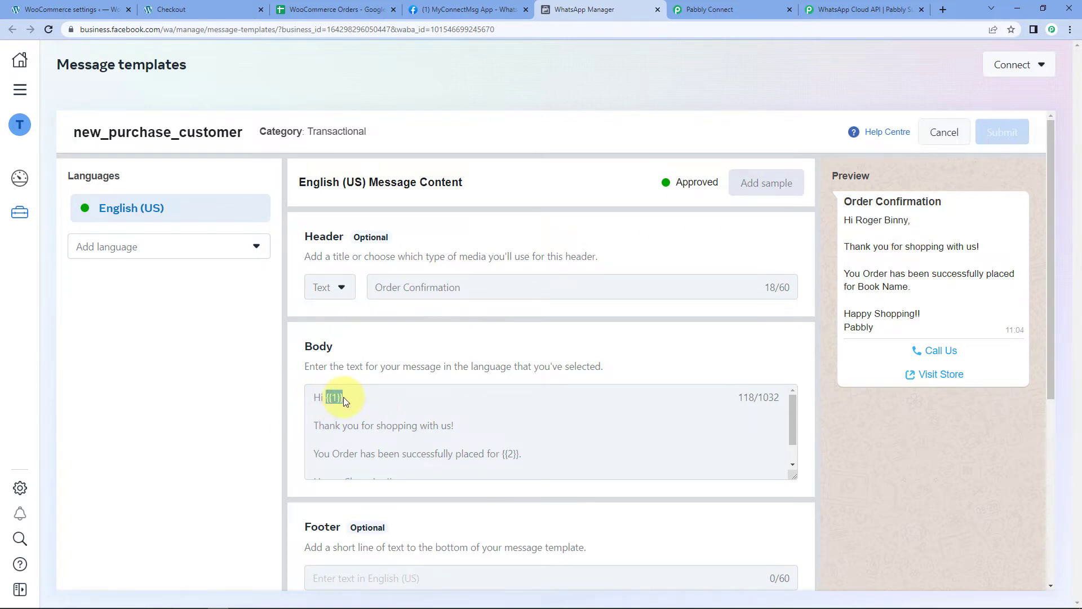
{"action": "left_click", "coordinate": [414, 351]}
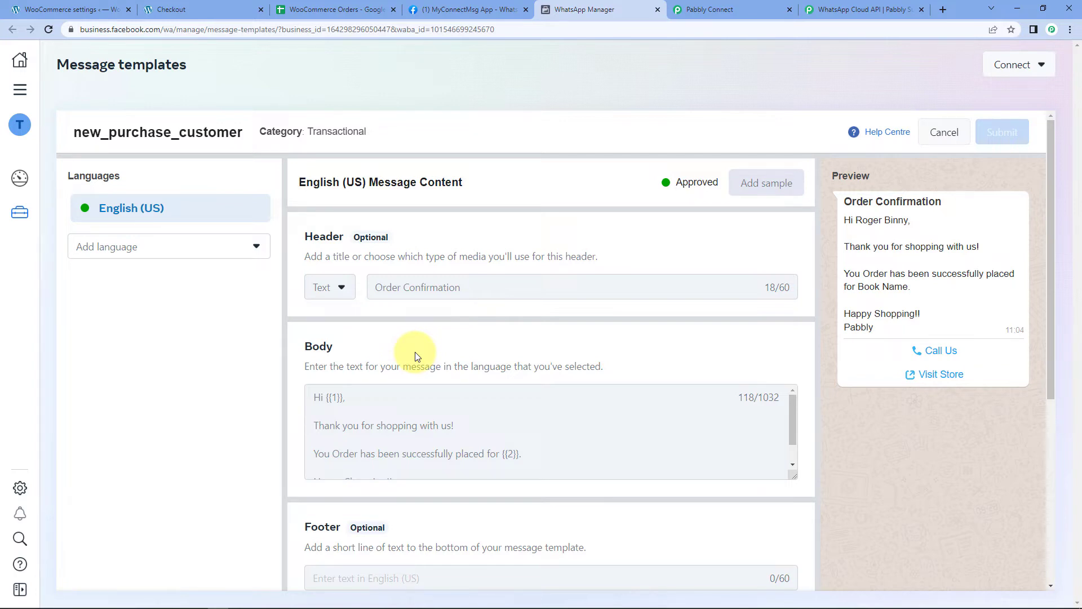
{"action": "scroll", "coordinate": [494, 439], "scroll_direction": "down", "scroll_amount": 1}
{"action": "scroll", "coordinate": [417, 434], "scroll_direction": "up", "scroll_amount": 1}
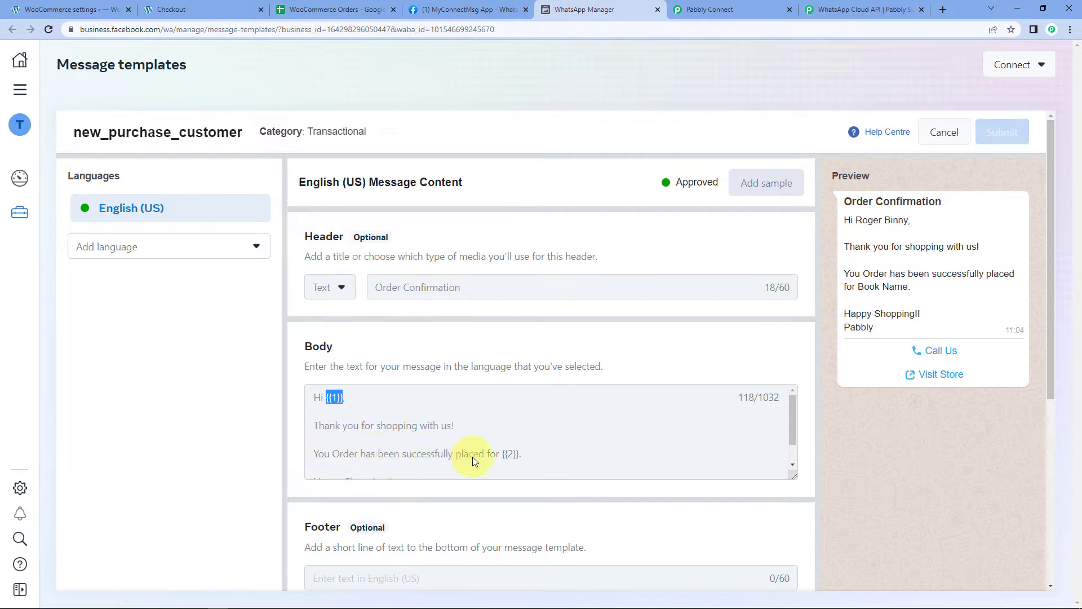
{"action": "left_click_drag", "start_coordinate": [502, 454], "coordinate": [511, 455]}
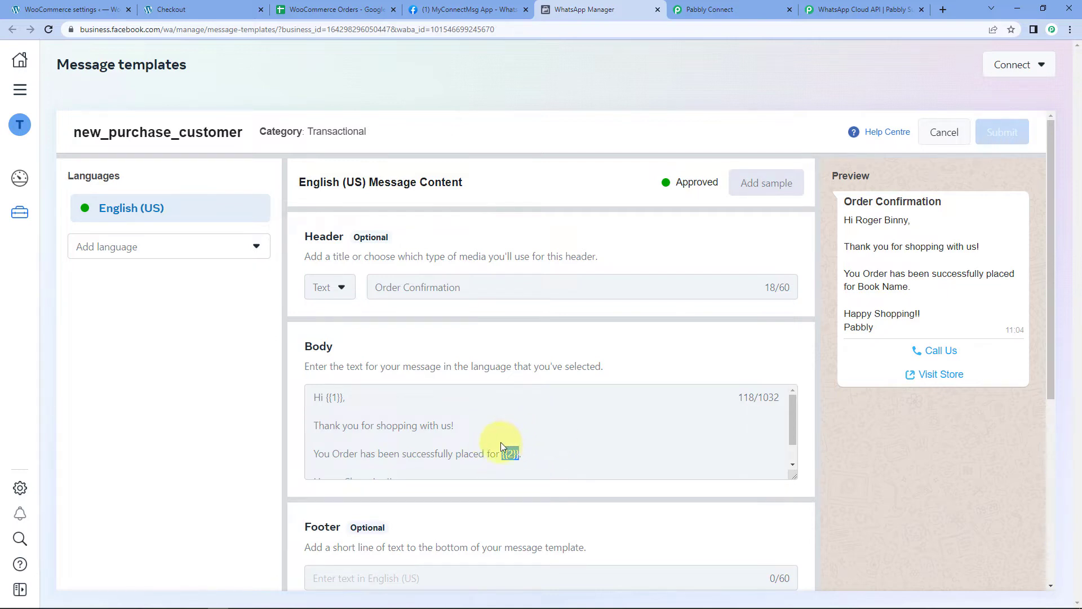
{"action": "scroll", "coordinate": [513, 449], "scroll_direction": "down", "scroll_amount": 1}
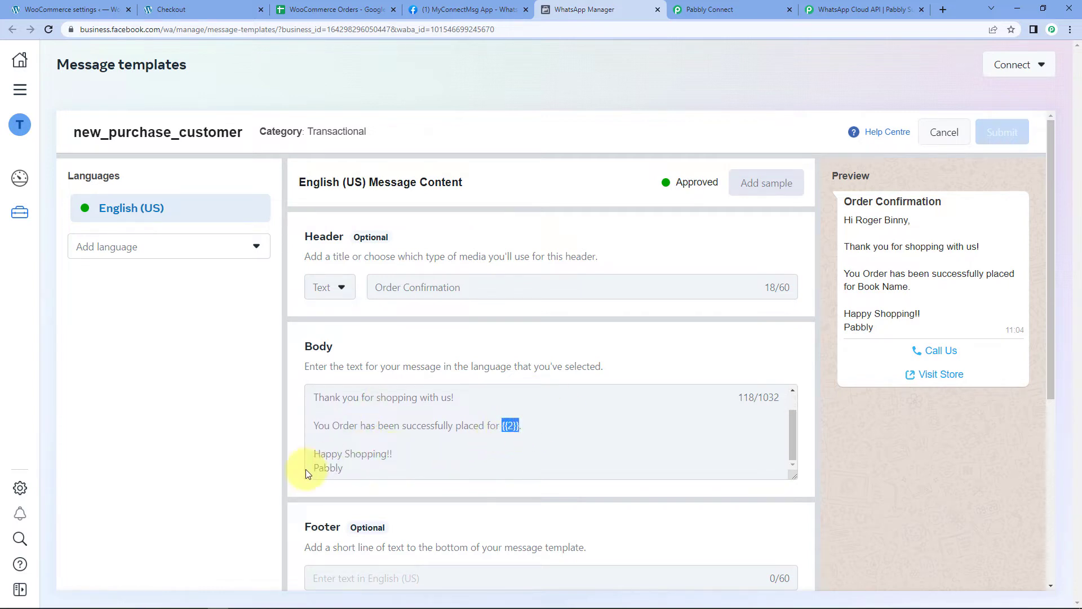
{"action": "left_click", "coordinate": [471, 452]}
{"action": "scroll", "coordinate": [495, 444], "scroll_direction": "up", "scroll_amount": 1}
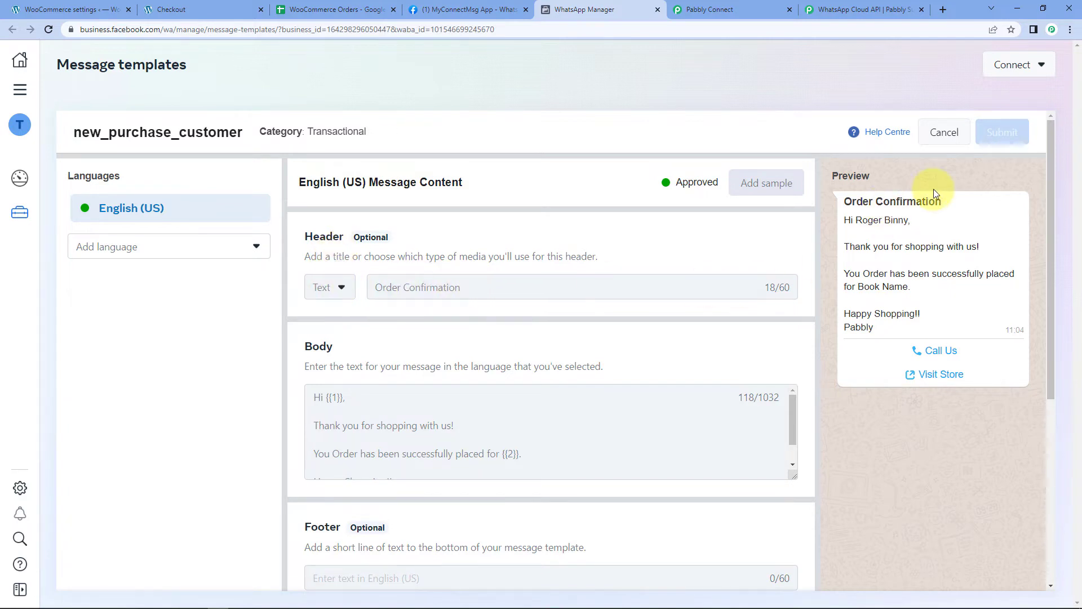
Examine the Order Confirmation header and the Call Us and Visit Store buttons in the template preview
{"action": "left_click_drag", "start_coordinate": [953, 204], "coordinate": [845, 198]}
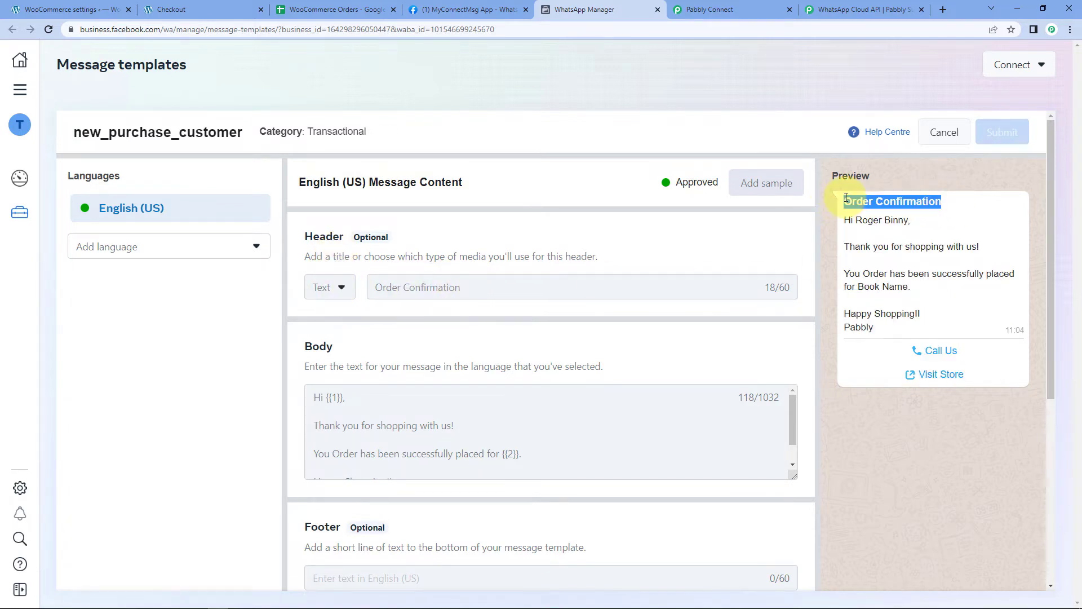
{"action": "left_click", "coordinate": [854, 203]}
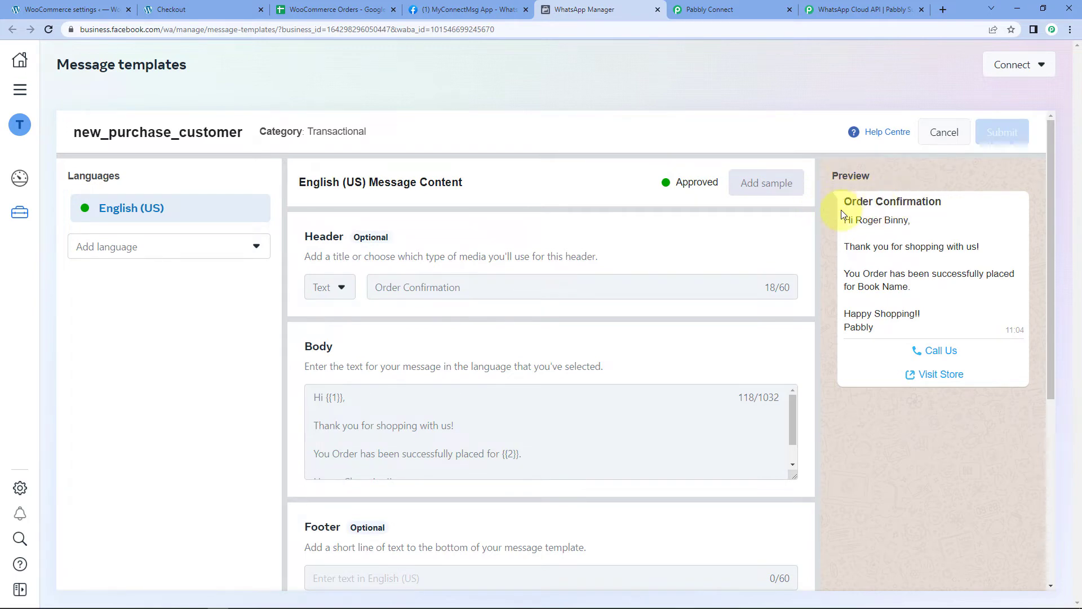
{"action": "scroll", "coordinate": [729, 283], "scroll_direction": "down", "scroll_amount": 2}
{"action": "scroll", "coordinate": [729, 288], "scroll_direction": "down", "scroll_amount": 1}
{"action": "scroll", "coordinate": [925, 176], "scroll_direction": "up", "scroll_amount": 1}
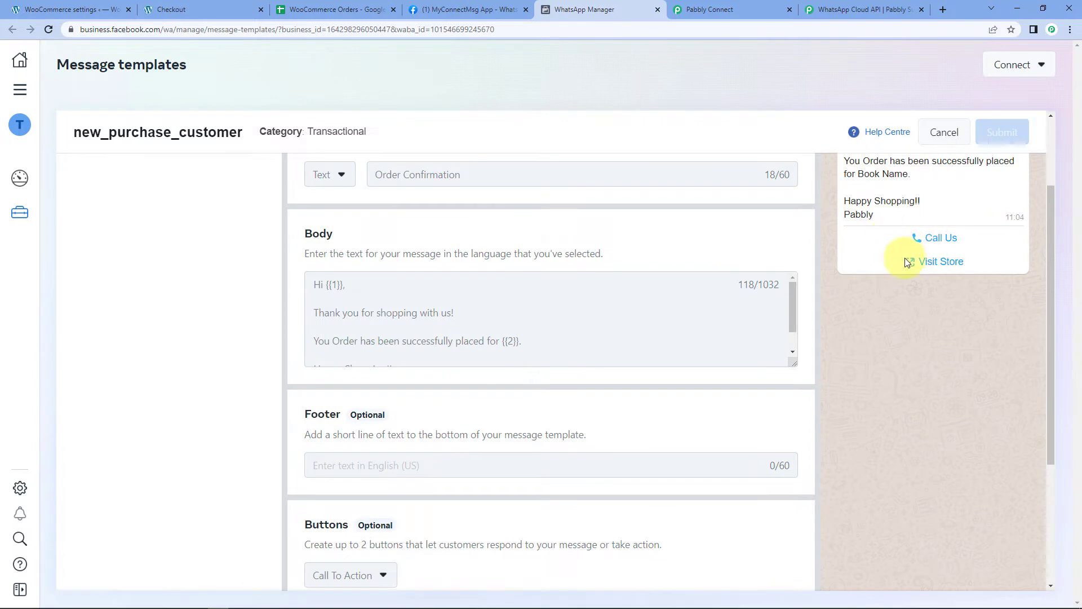
{"action": "left_click_drag", "start_coordinate": [958, 237], "coordinate": [913, 237]}
{"action": "left_click_drag", "start_coordinate": [977, 262], "coordinate": [918, 261]}
{"action": "left_click", "coordinate": [807, 250]}
Check the template's footer and the call-to-action settings behind its phone and website buttons
{"action": "scroll", "coordinate": [629, 317], "scroll_direction": "down", "scroll_amount": 5}
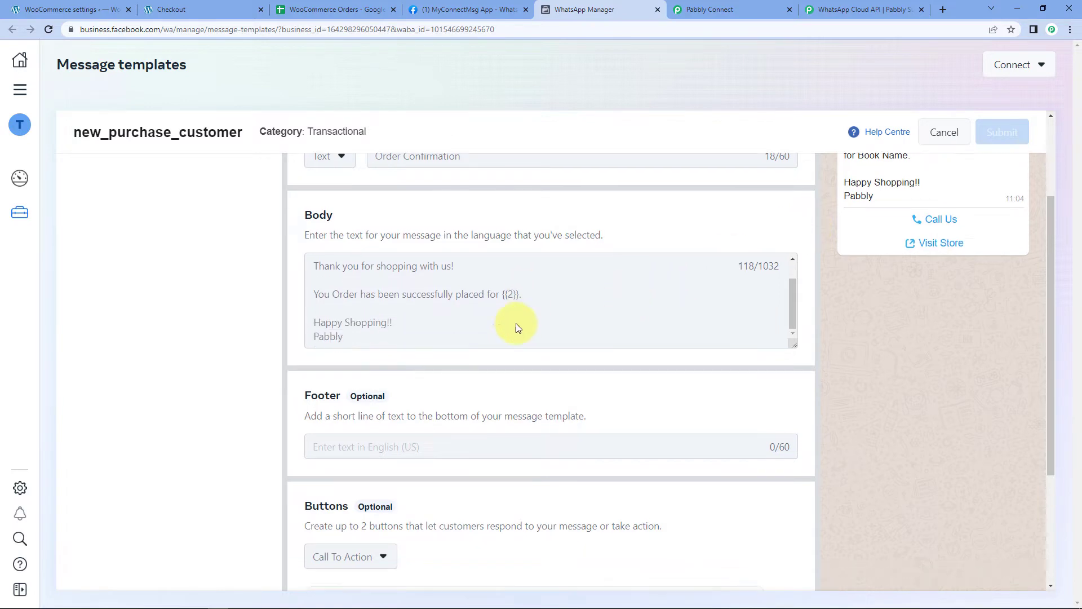
{"action": "scroll", "coordinate": [228, 390], "scroll_direction": "down", "scroll_amount": 2}
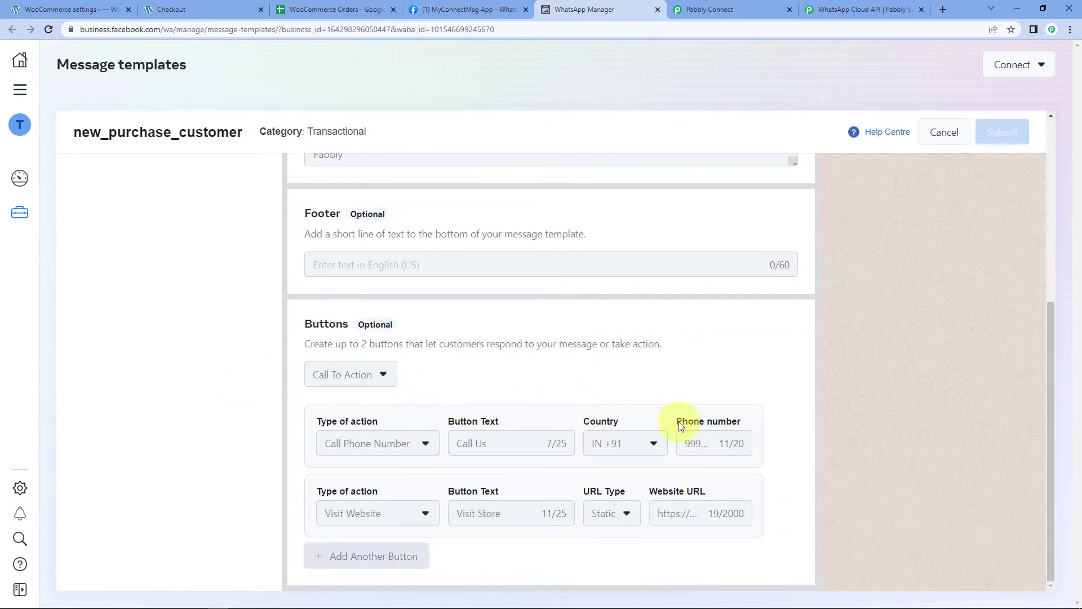
{"action": "scroll", "coordinate": [785, 357], "scroll_direction": "up", "scroll_amount": 3}
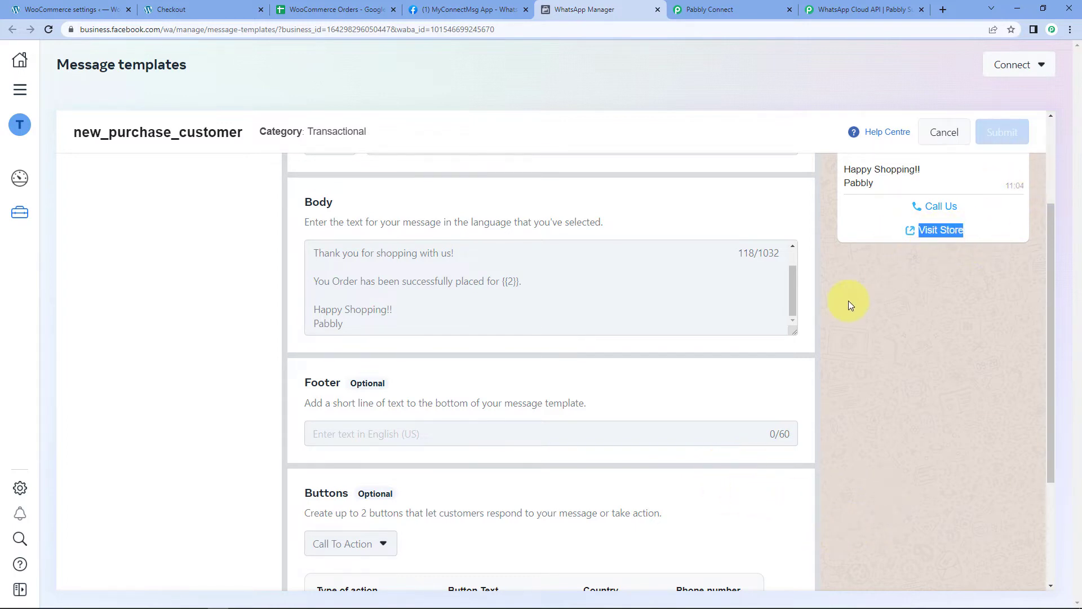
{"action": "scroll", "coordinate": [848, 300], "scroll_direction": "down", "scroll_amount": 3}
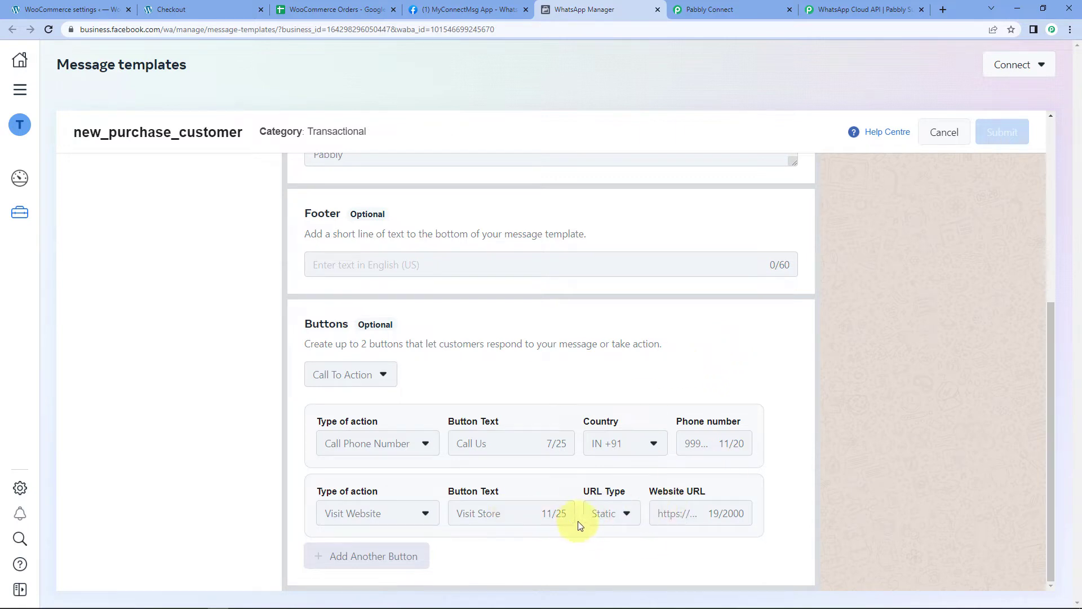
{"action": "scroll", "coordinate": [817, 480], "scroll_direction": "up", "scroll_amount": 2}
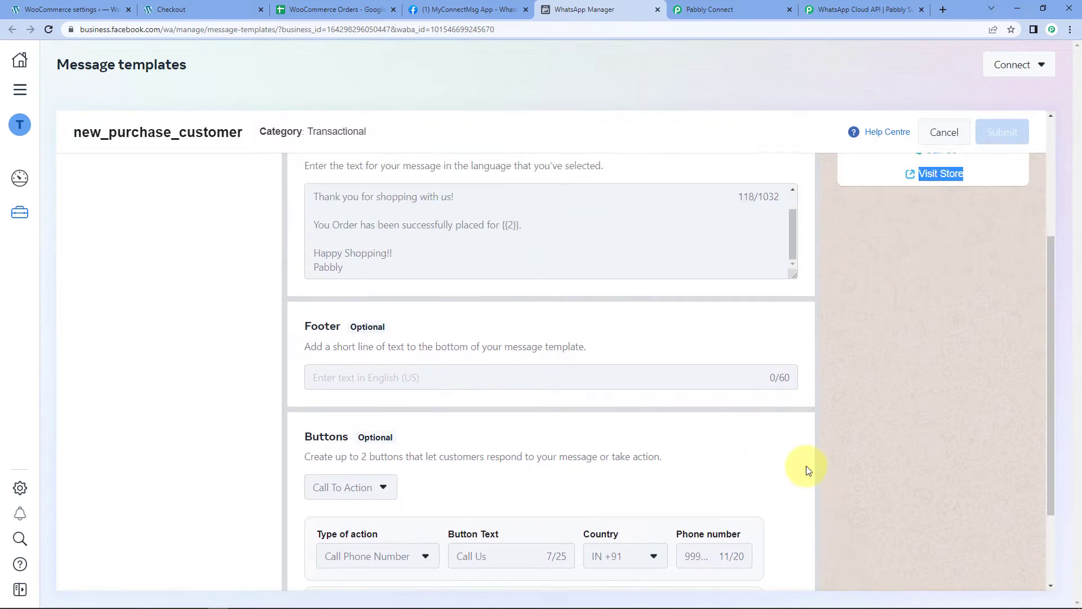
{"action": "scroll", "coordinate": [807, 467], "scroll_direction": "up", "scroll_amount": 2}
{"action": "left_click", "coordinate": [828, 330]}
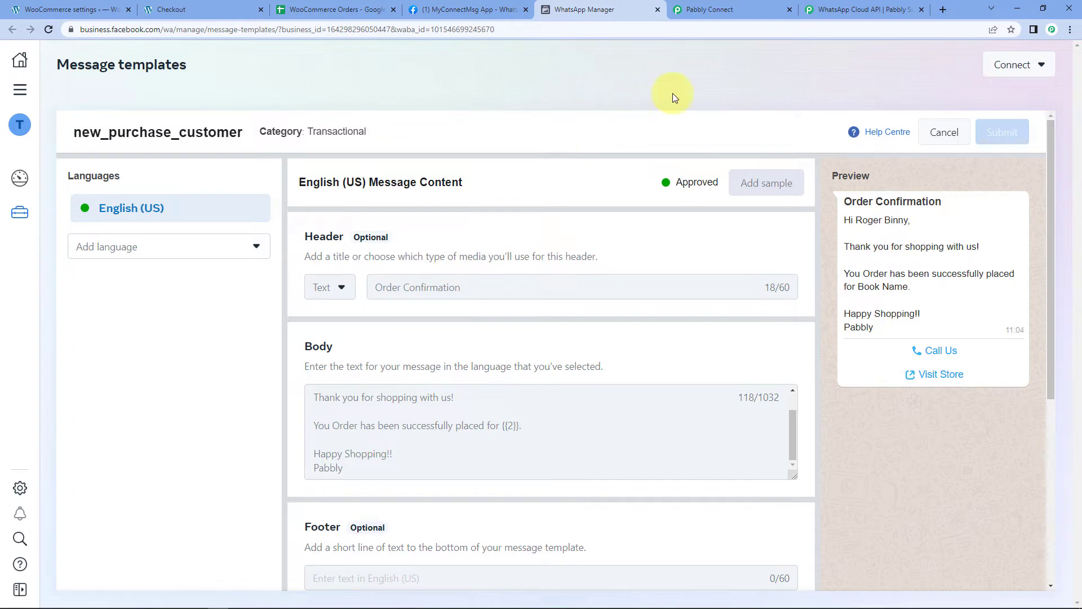
Return to Pabbly Connect, choose new_purchase_customer as the Template Name, and review the recipient and body fields
{"action": "left_click", "coordinate": [742, 9]}
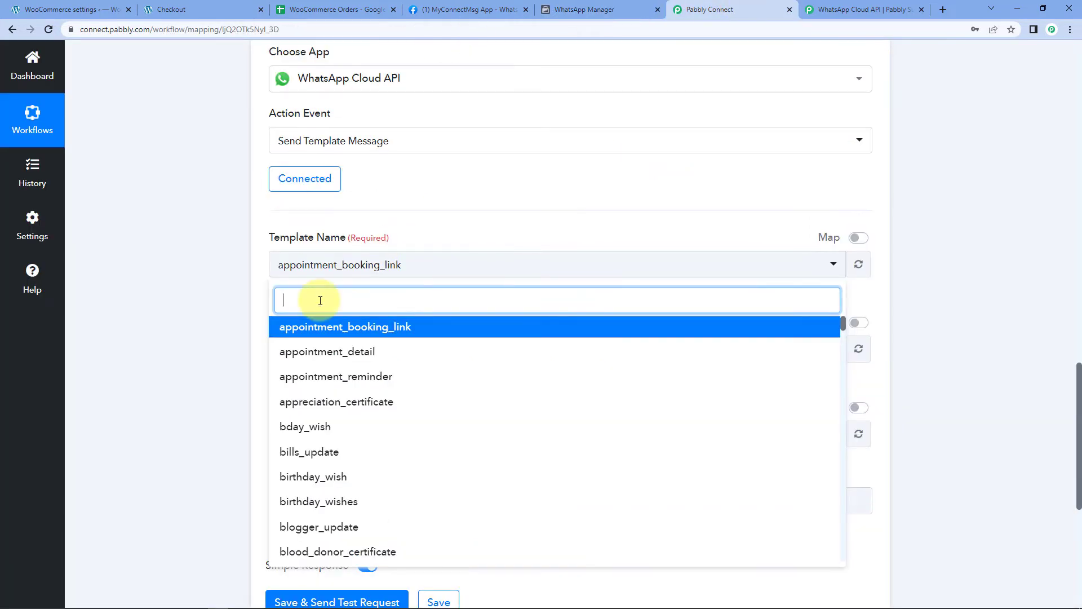
{"action": "type", "text": "new_"}
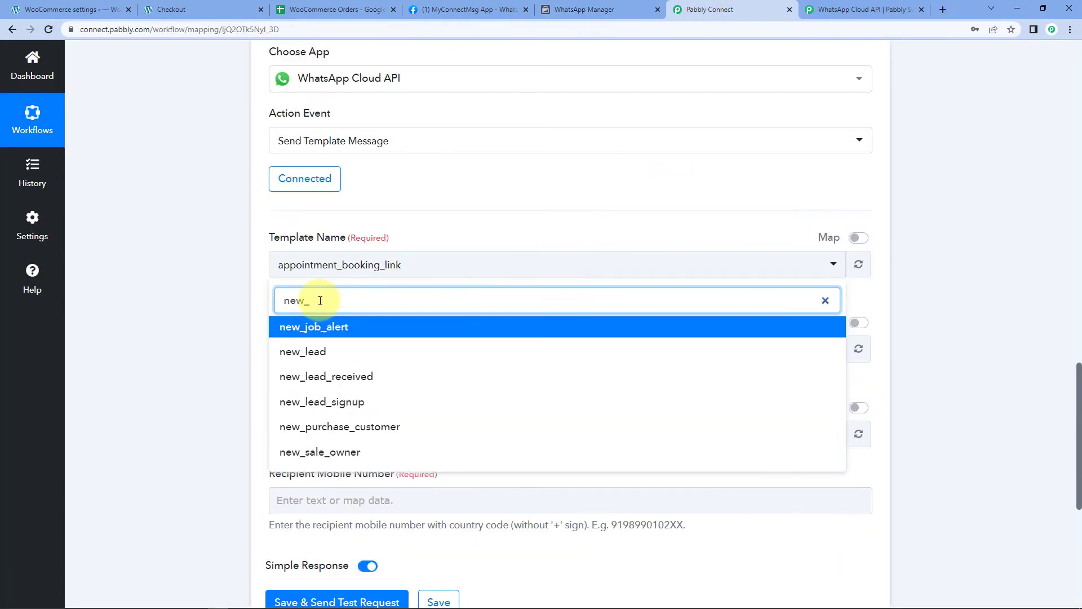
{"action": "left_click", "coordinate": [341, 430]}
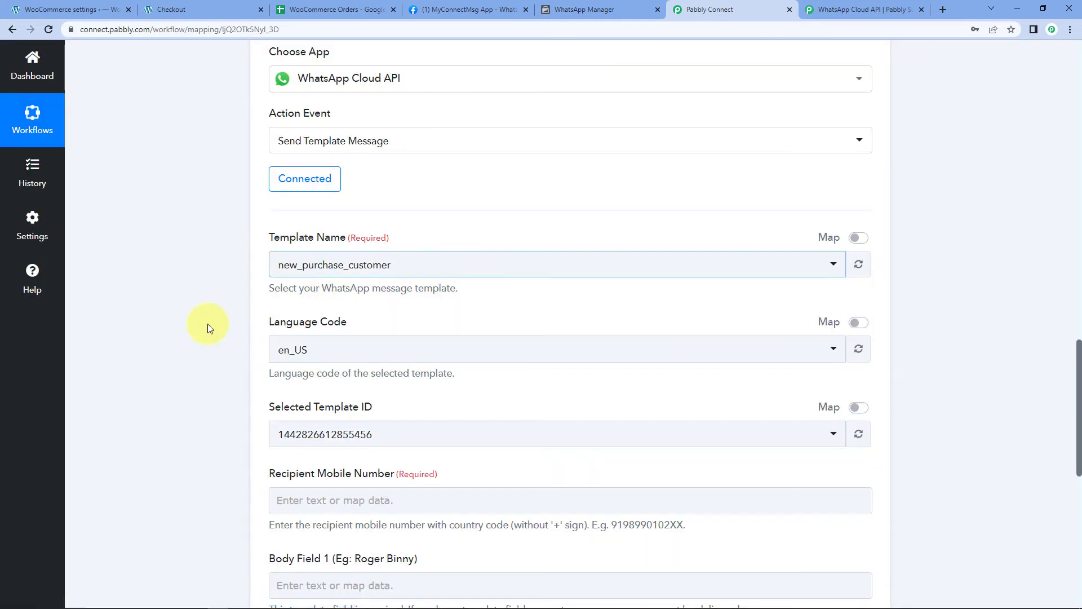
{"action": "scroll", "coordinate": [394, 301], "scroll_direction": "down", "scroll_amount": 1}
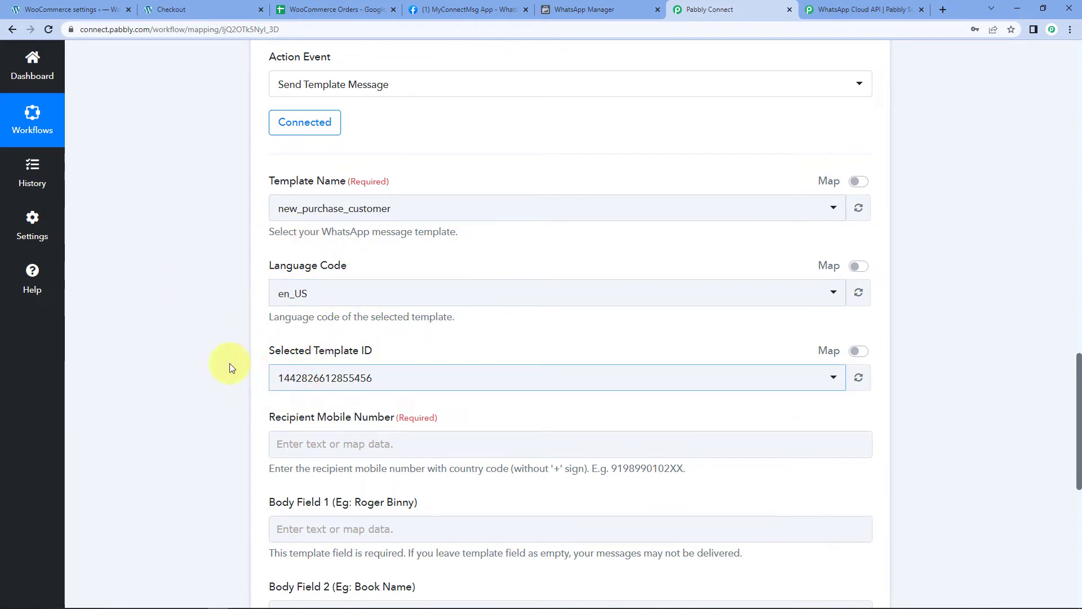
{"action": "scroll", "coordinate": [219, 305], "scroll_direction": "down", "scroll_amount": 5}
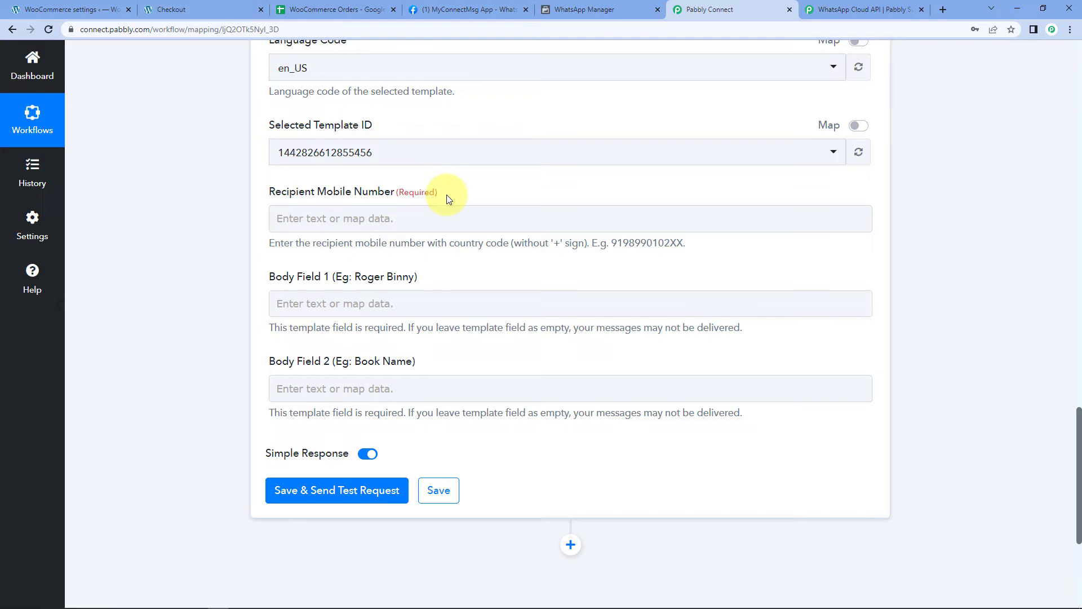
{"action": "scroll", "coordinate": [446, 194], "scroll_direction": "up", "scroll_amount": 12}
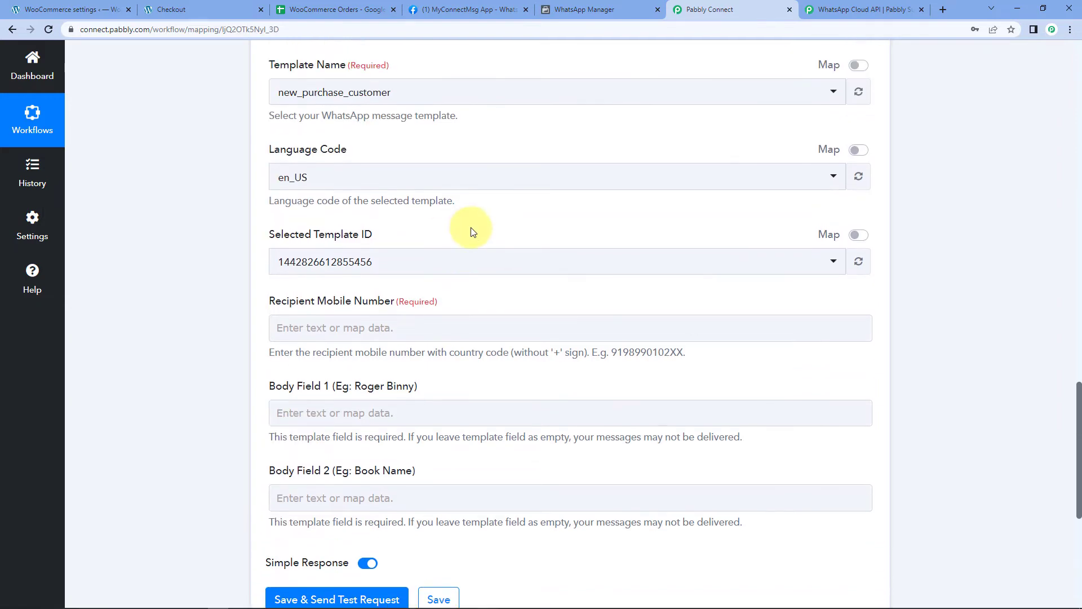
Find the Billing Phone entry in the WooCommerce webhook response and check that its number includes the country code
{"action": "scroll", "coordinate": [491, 259], "scroll_direction": "up", "scroll_amount": 2}
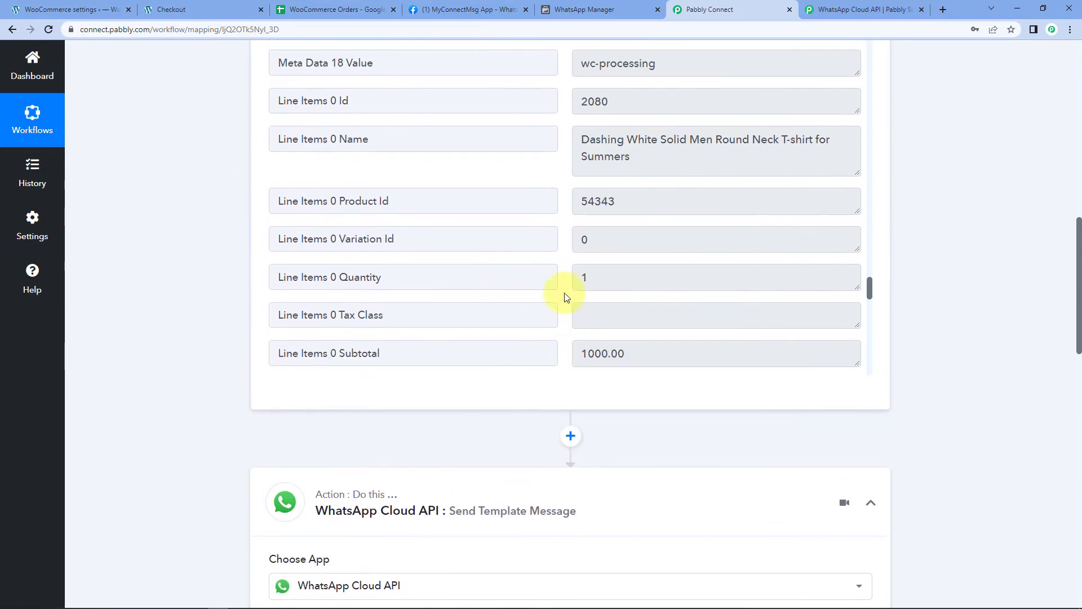
{"action": "scroll", "coordinate": [564, 290], "scroll_direction": "up", "scroll_amount": 10}
{"action": "scroll", "coordinate": [563, 298], "scroll_direction": "up", "scroll_amount": 12}
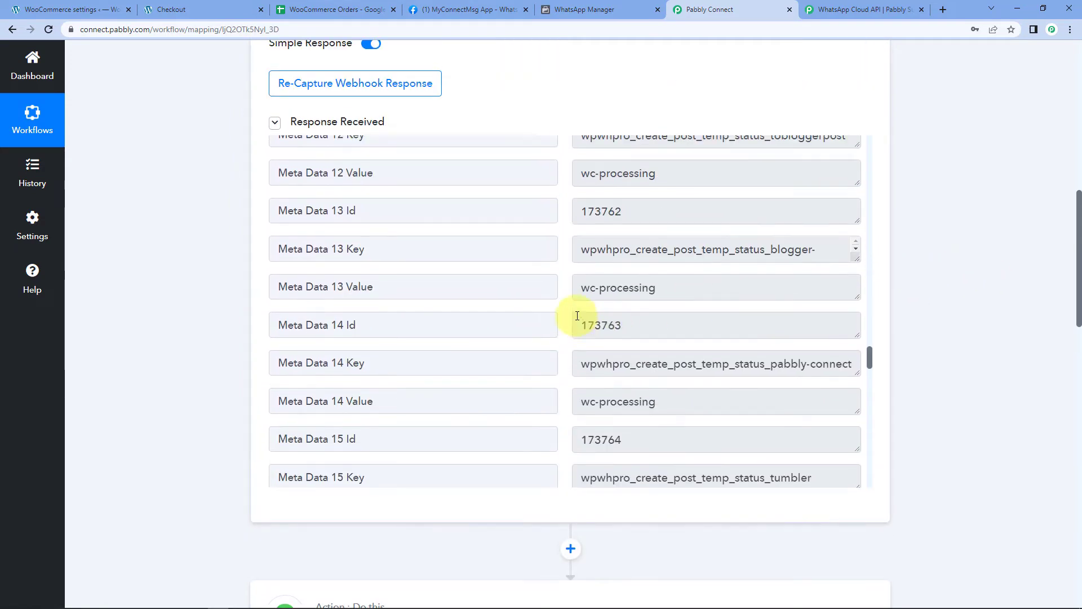
{"action": "scroll", "coordinate": [577, 316], "scroll_direction": "up", "scroll_amount": 12}
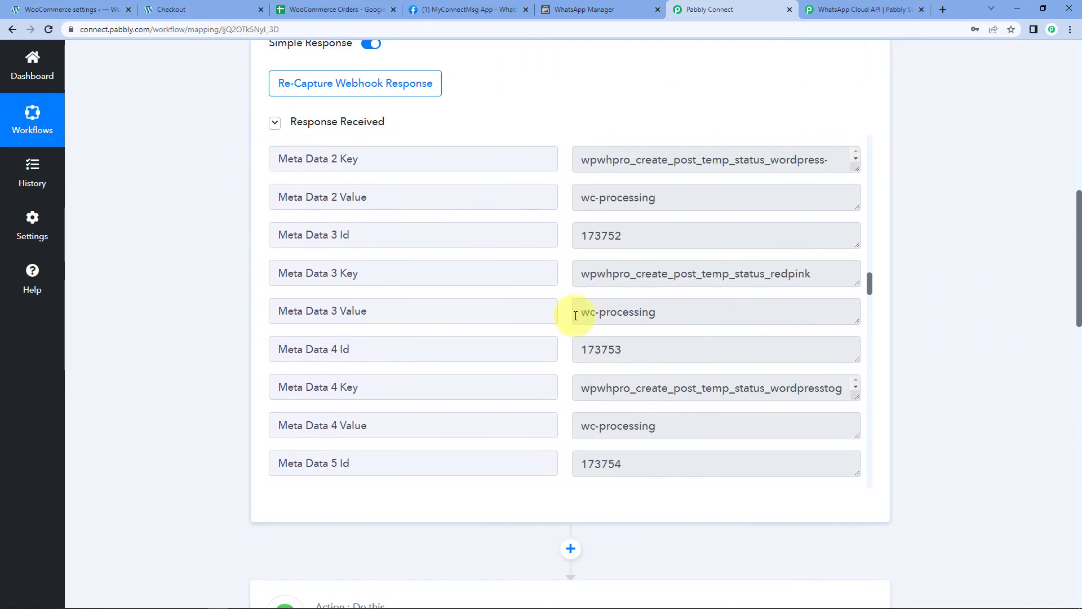
{"action": "scroll", "coordinate": [576, 316], "scroll_direction": "up", "scroll_amount": 15}
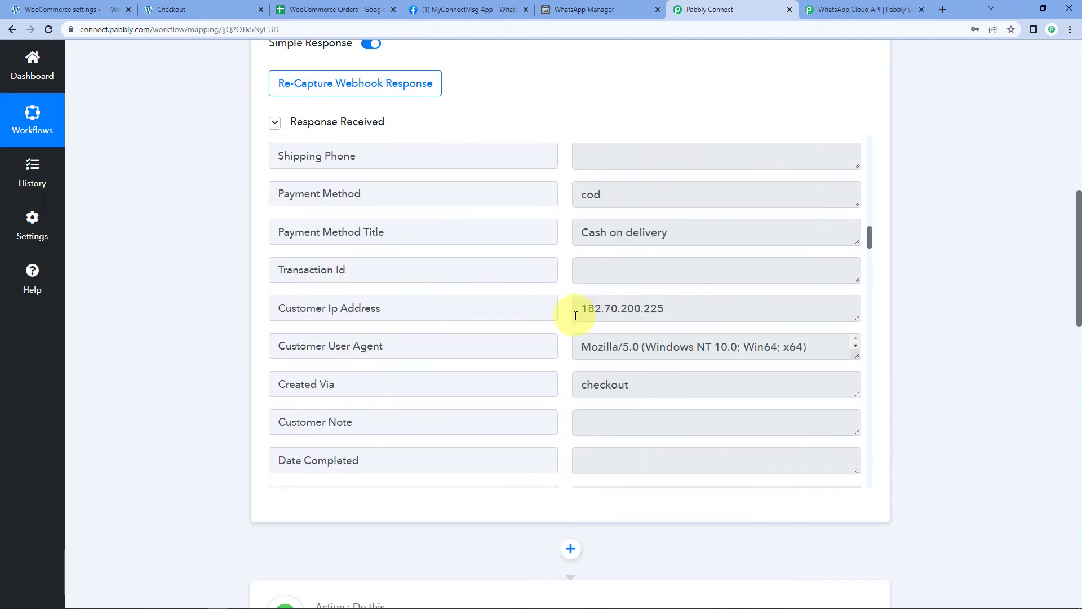
{"action": "scroll", "coordinate": [576, 315], "scroll_direction": "up", "scroll_amount": 5}
{"action": "left_click_drag", "start_coordinate": [575, 309], "coordinate": [693, 307]}
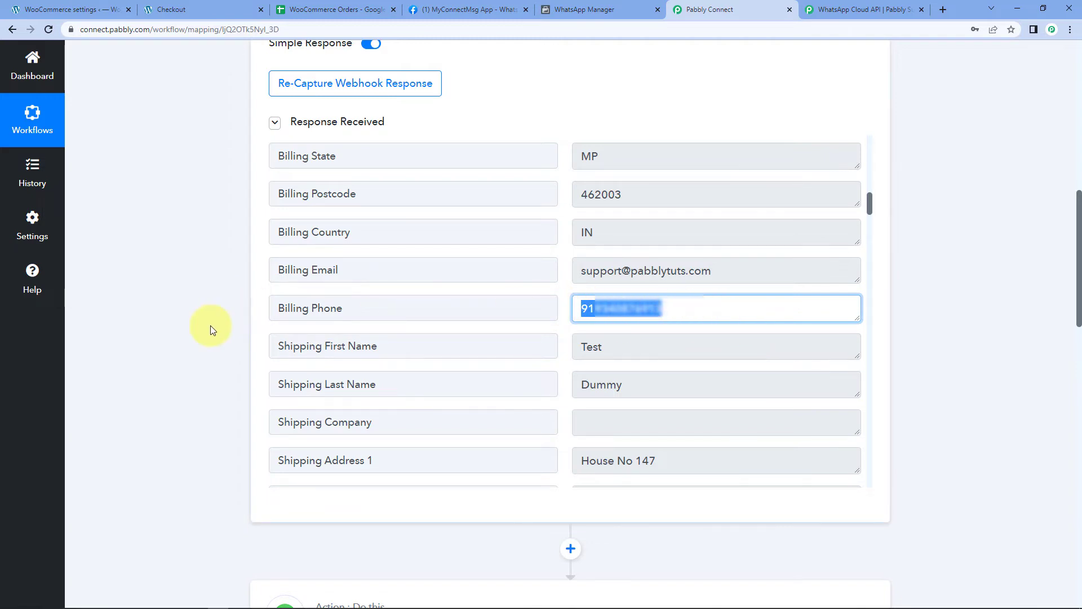
Map the Recipient Mobile Number of the WhatsApp action to Billing Phone from the WooCommerce New Order Created data
{"action": "scroll", "coordinate": [203, 322], "scroll_direction": "down", "scroll_amount": 15}
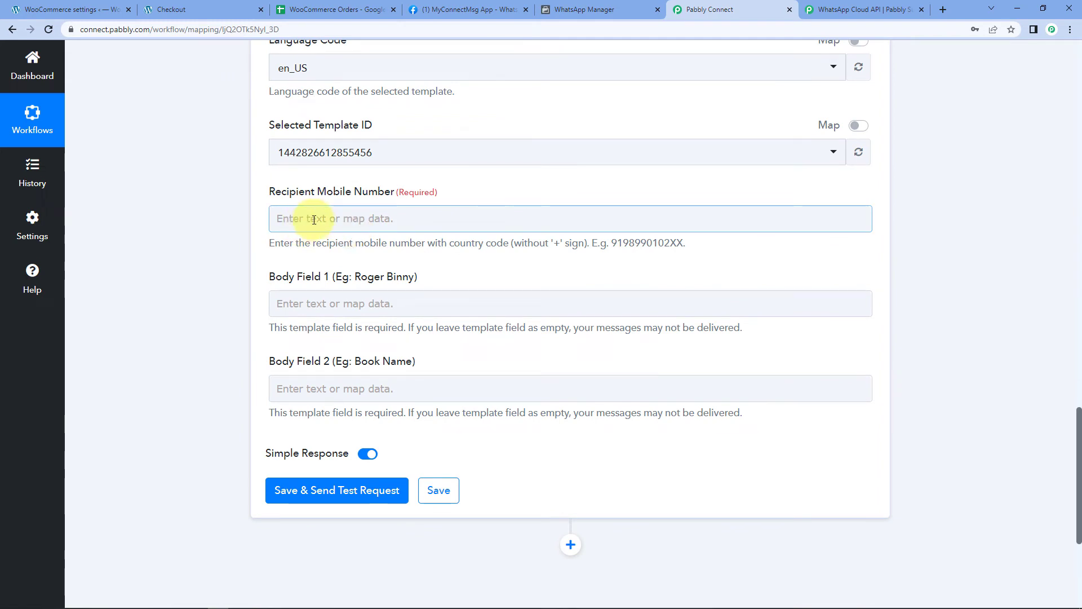
{"action": "left_click", "coordinate": [314, 219]}
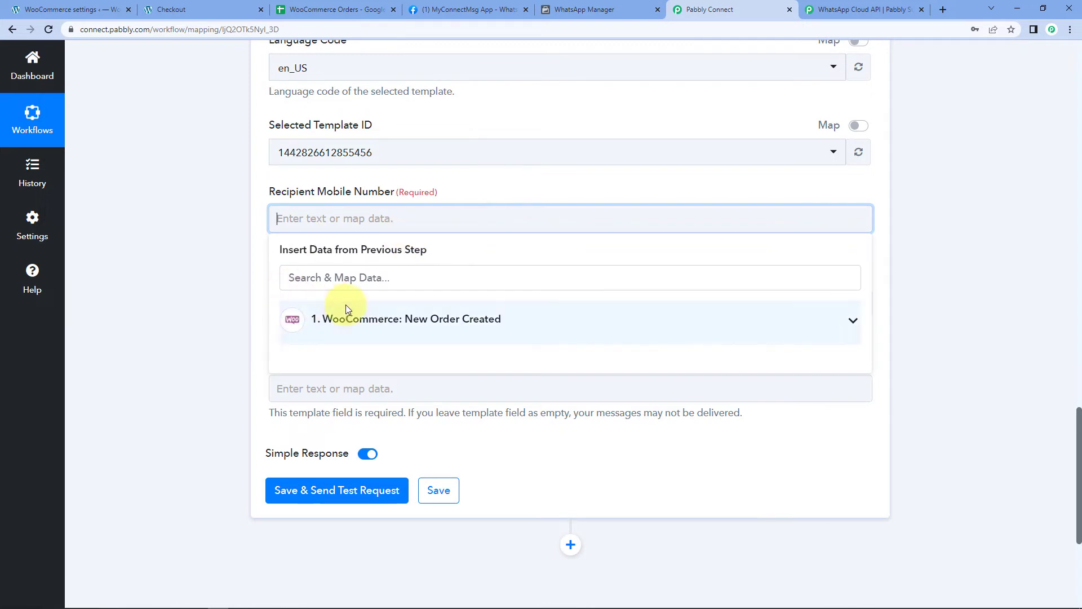
{"action": "left_click", "coordinate": [288, 331]}
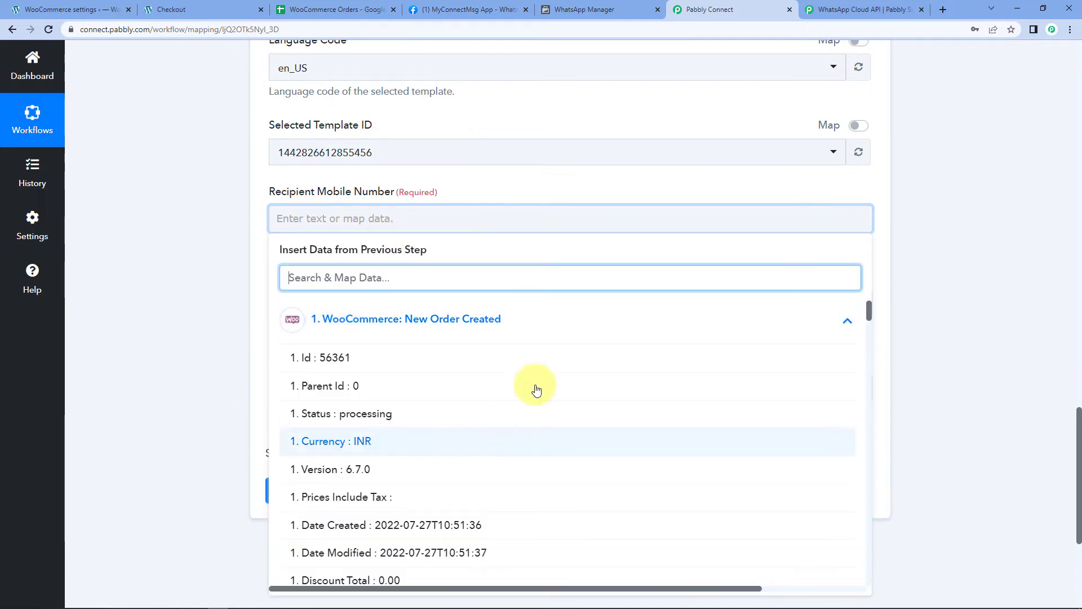
{"action": "scroll", "coordinate": [423, 408], "scroll_direction": "down", "scroll_amount": 6}
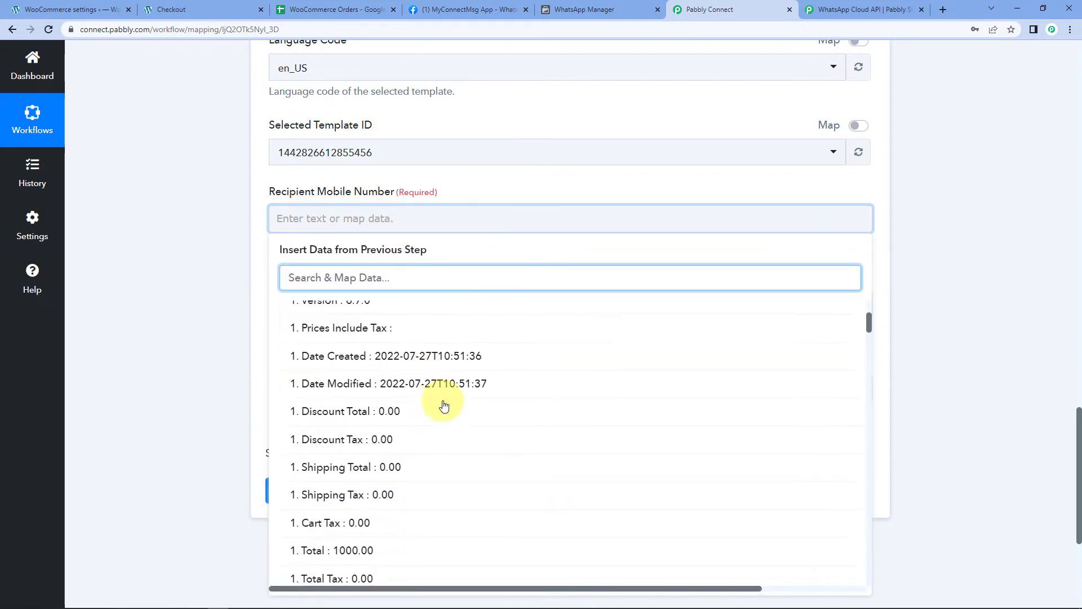
{"action": "scroll", "coordinate": [465, 394], "scroll_direction": "down", "scroll_amount": 4}
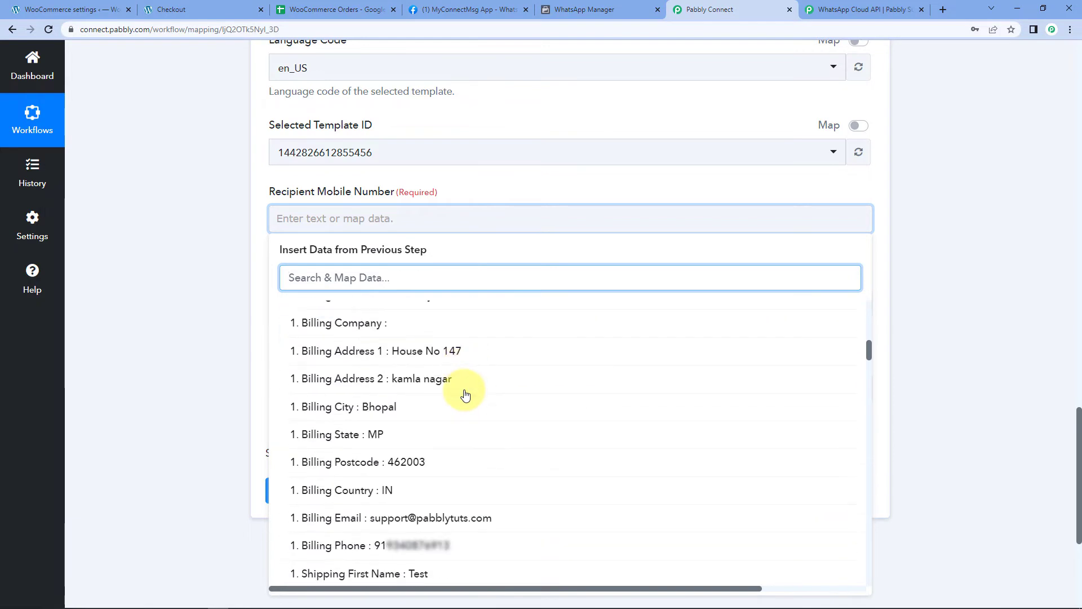
{"action": "left_click", "coordinate": [360, 546]}
{"action": "left_click", "coordinate": [193, 363]}
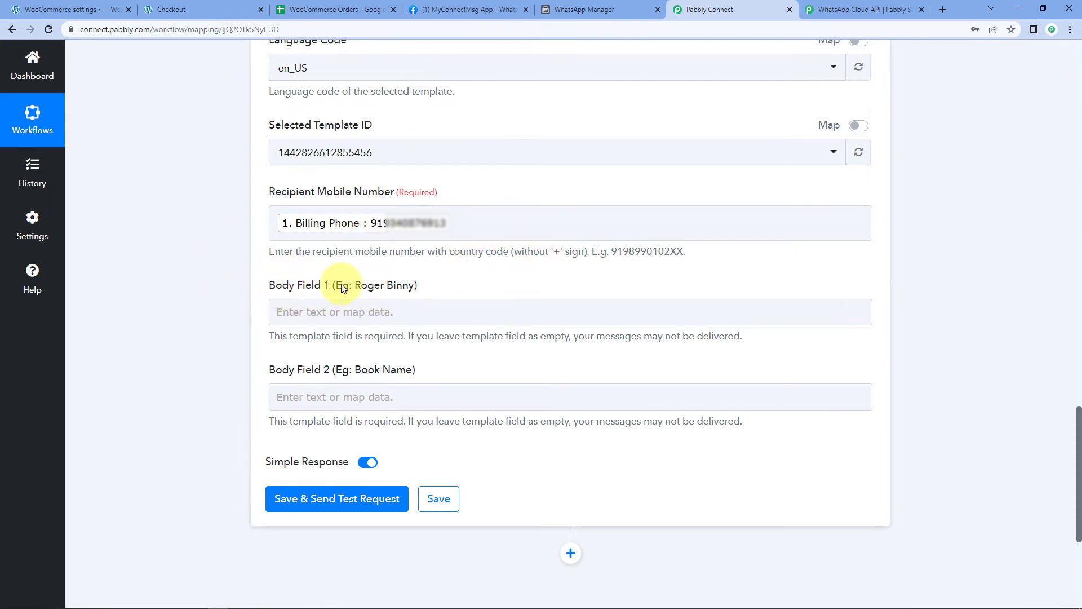
Check placeholder {{1}} in WhatsApp Manager, and back in Pabbly Connect map Body Field 1 to Billing First Name followed by Billing Last Name
{"action": "left_click", "coordinate": [613, 6]}
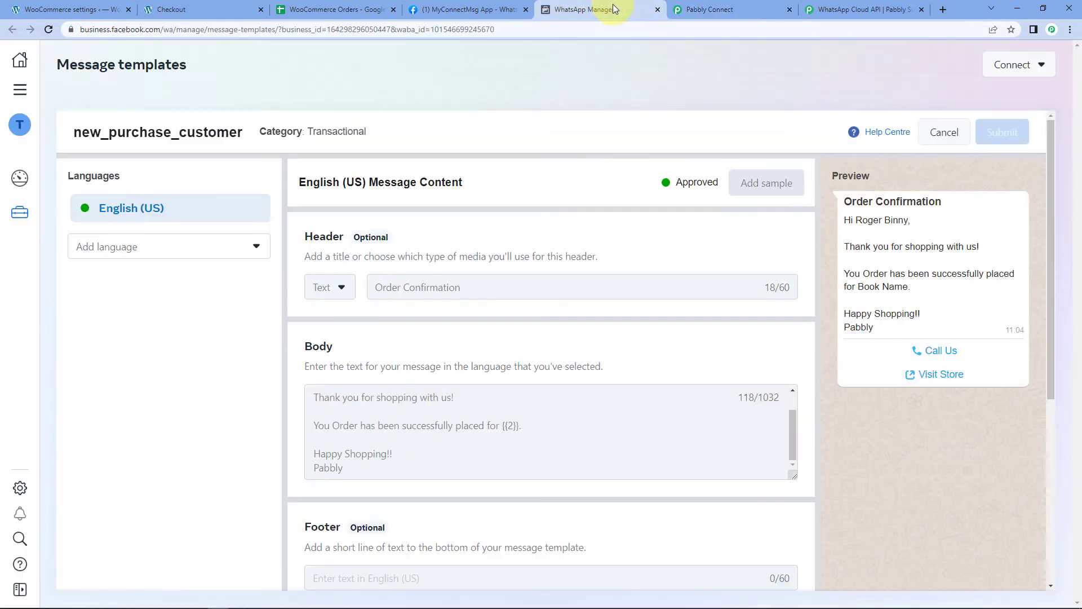
{"action": "scroll", "coordinate": [411, 410], "scroll_direction": "up", "scroll_amount": 1}
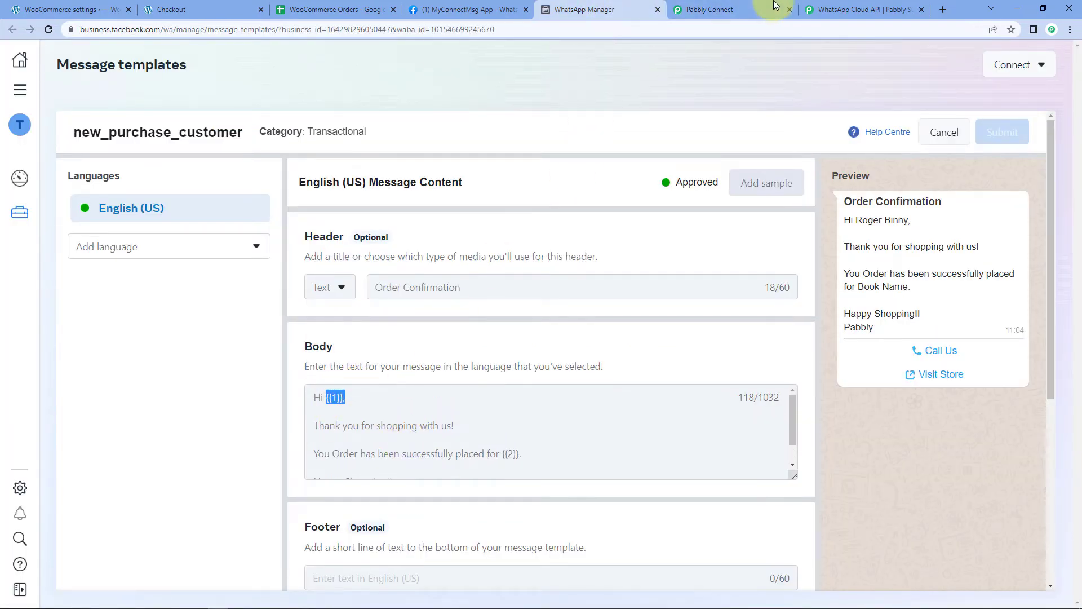
{"action": "left_click", "coordinate": [755, 9]}
{"action": "left_click", "coordinate": [355, 312]}
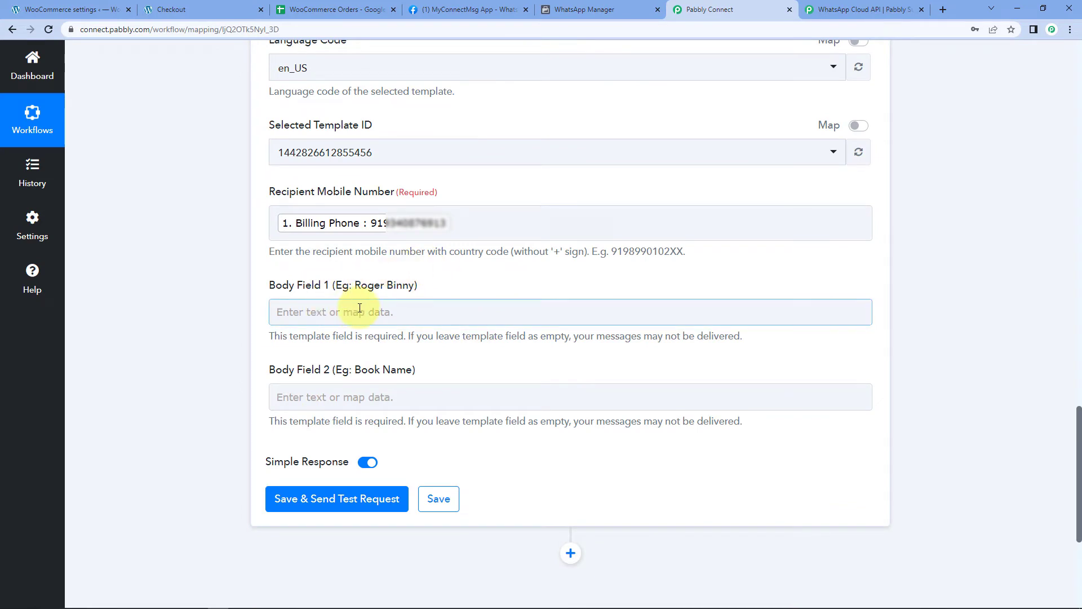
{"action": "left_click", "coordinate": [334, 311]}
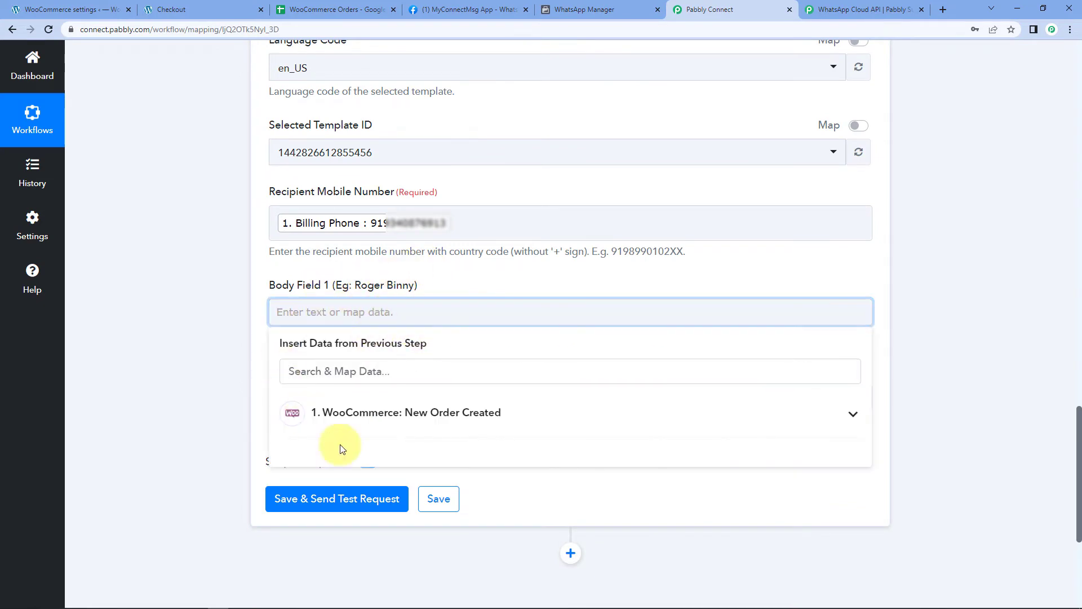
{"action": "left_click", "coordinate": [377, 429]}
{"action": "scroll", "coordinate": [423, 472], "scroll_direction": "down", "scroll_amount": 7}
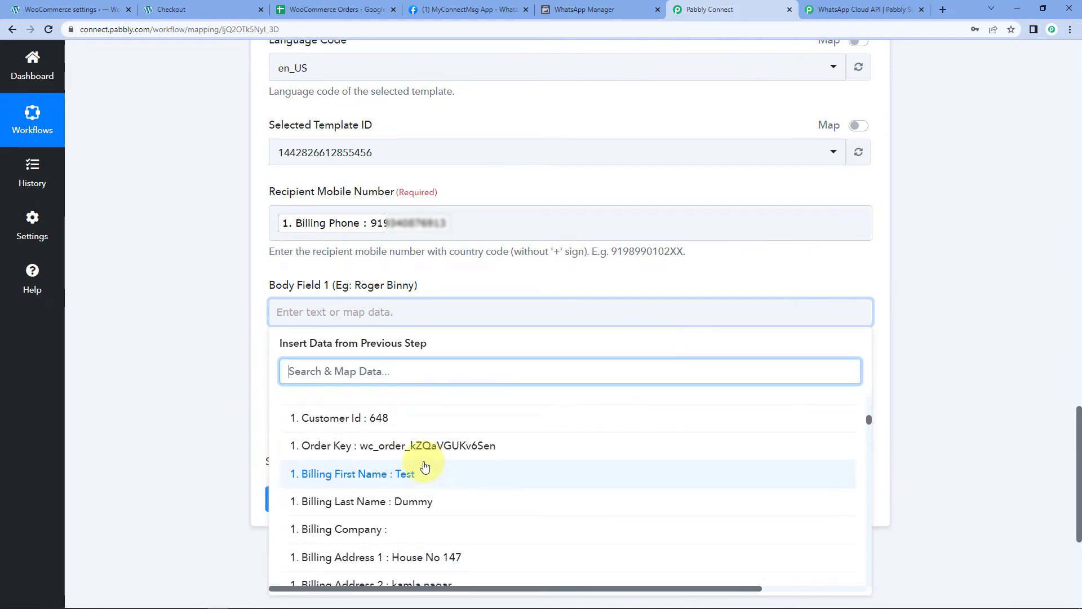
{"action": "left_click", "coordinate": [380, 478]}
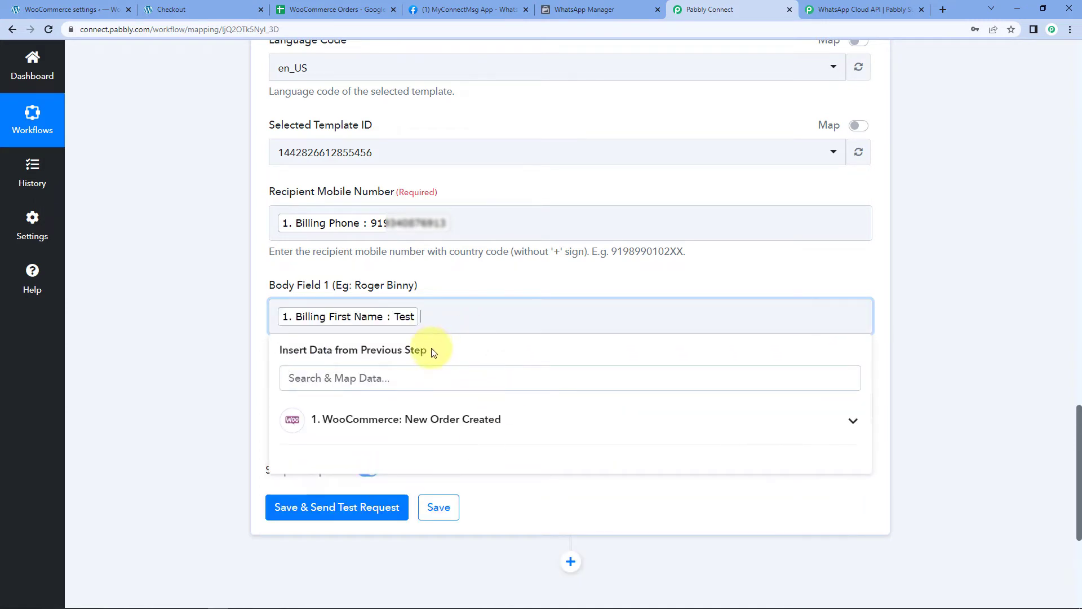
{"action": "left_click", "coordinate": [357, 435]}
{"action": "scroll", "coordinate": [394, 505], "scroll_direction": "down", "scroll_amount": 2}
{"action": "scroll", "coordinate": [408, 499], "scroll_direction": "down", "scroll_amount": 6}
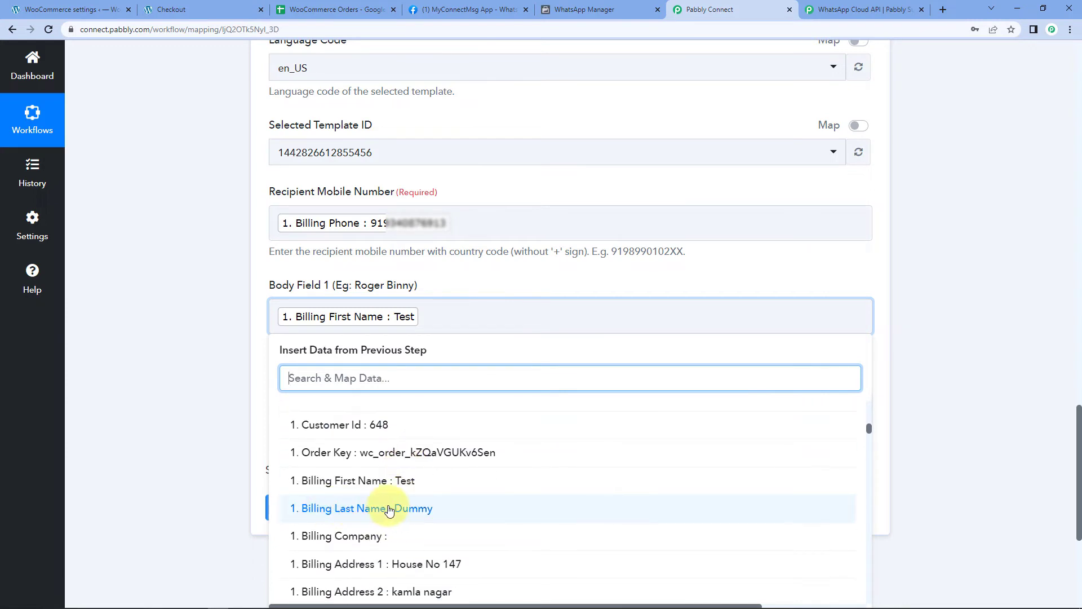
{"action": "left_click", "coordinate": [383, 510]}
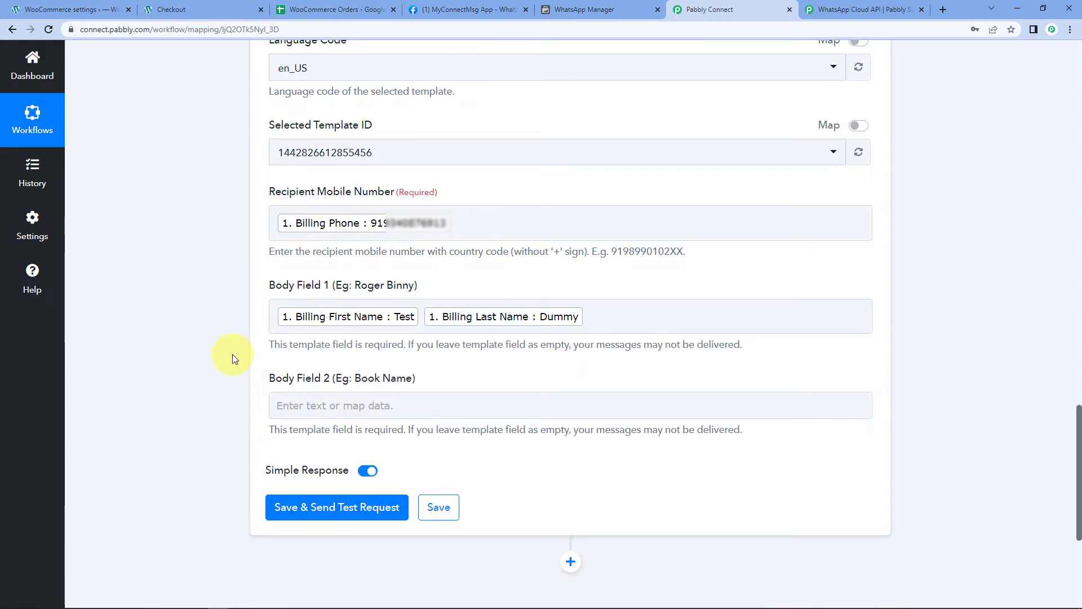
Check placeholder {{2}} in WhatsApp Manager, and back in Pabbly Connect search the order data for "item" and map Body Field 2 to Line Items 0 Name
{"action": "scroll", "coordinate": [235, 359], "scroll_direction": "down", "scroll_amount": 4}
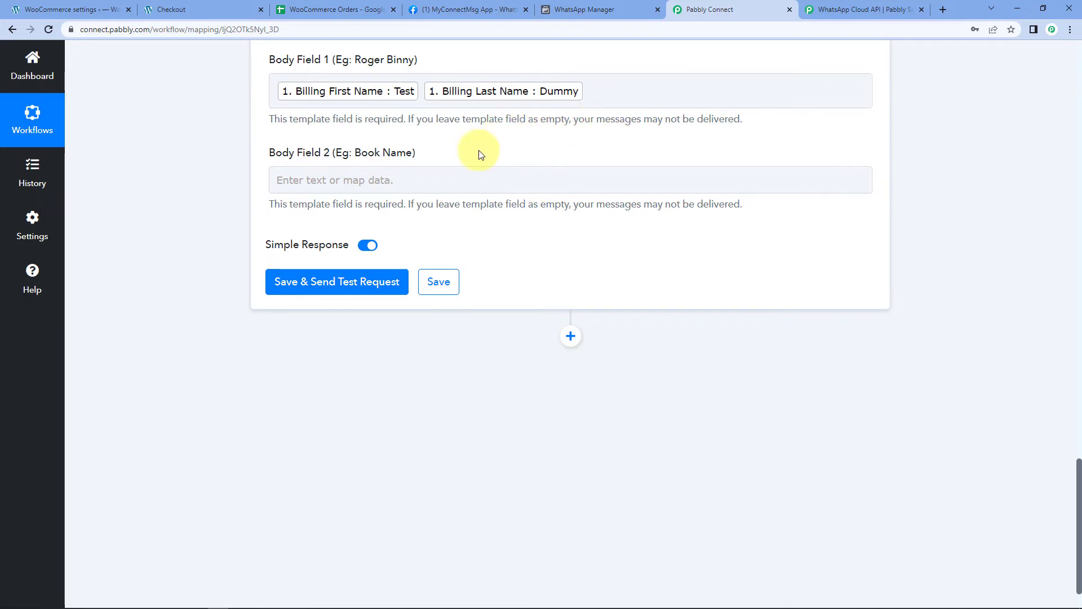
{"action": "left_click", "coordinate": [566, 10]}
{"action": "double_click", "coordinate": [509, 455]}
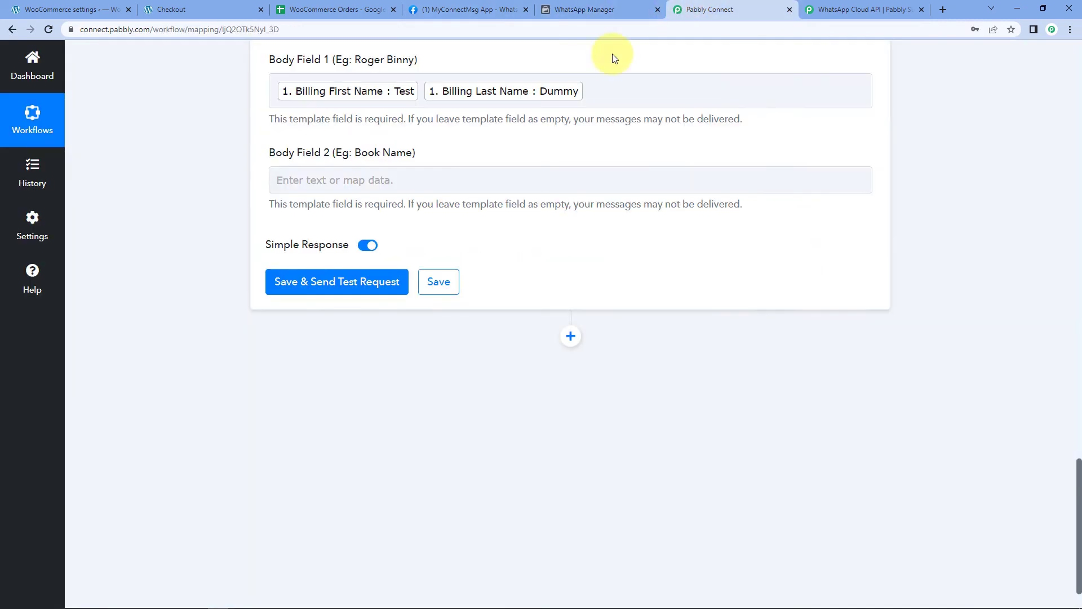
{"action": "left_click", "coordinate": [715, 9]}
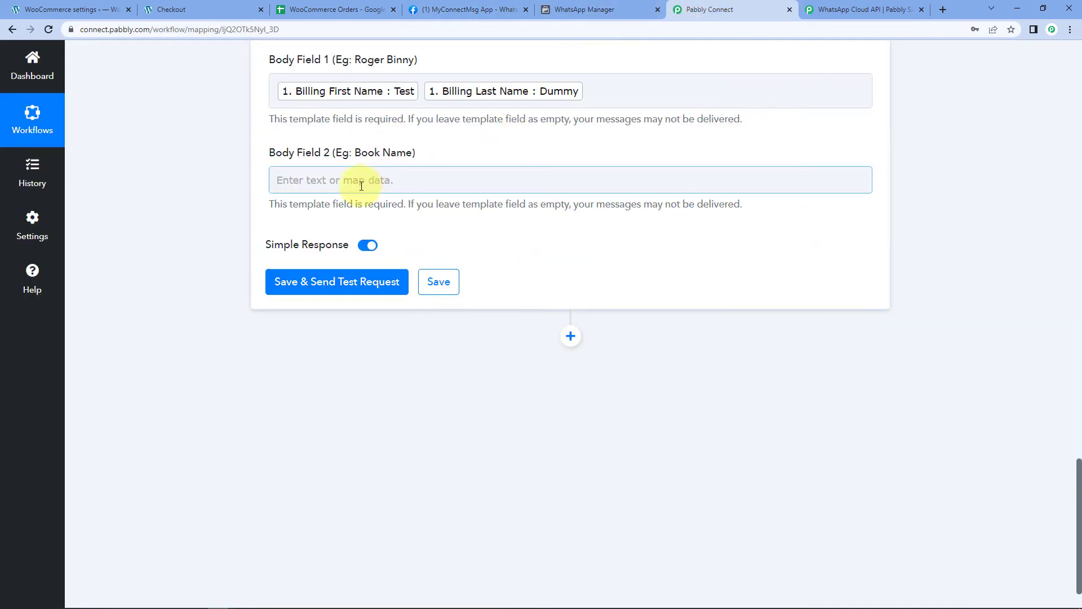
{"action": "left_click", "coordinate": [330, 185]}
{"action": "left_click", "coordinate": [307, 282]}
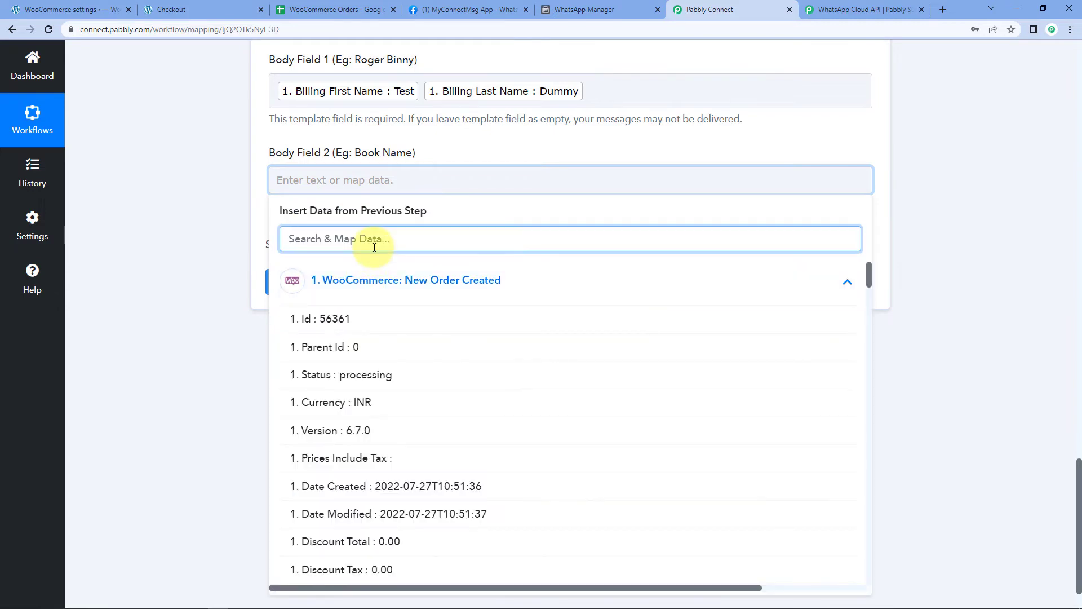
{"action": "type", "text": "it"}
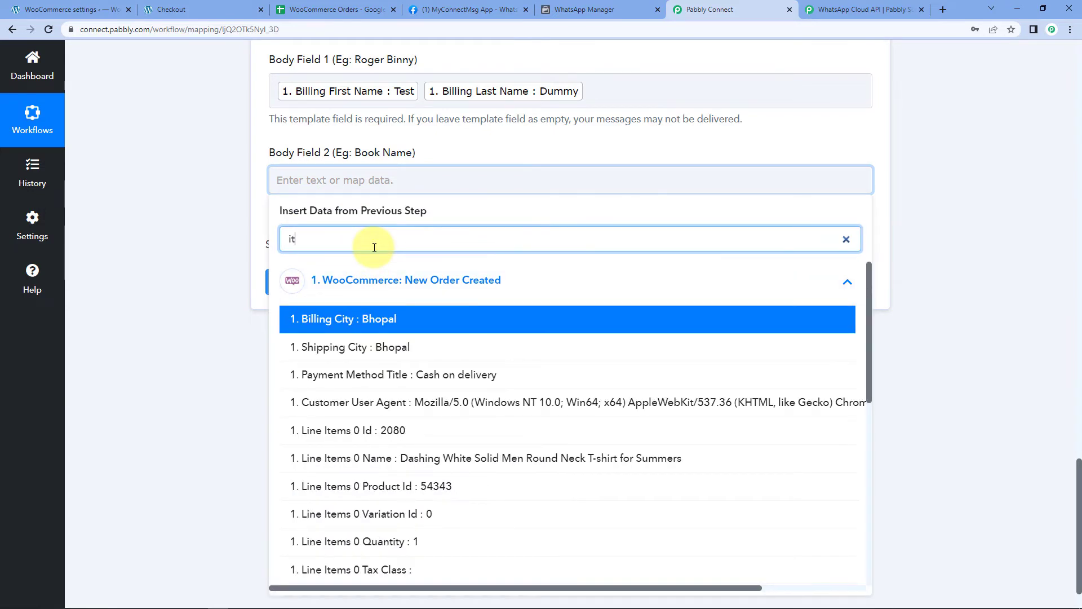
{"action": "type", "text": "em"}
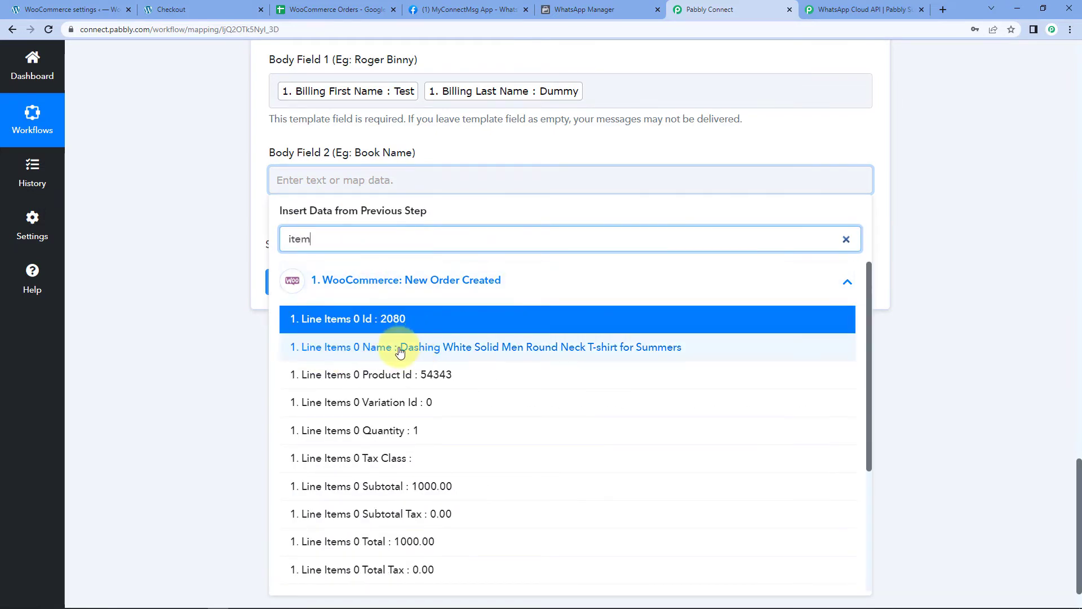
{"action": "left_click", "coordinate": [448, 350]}
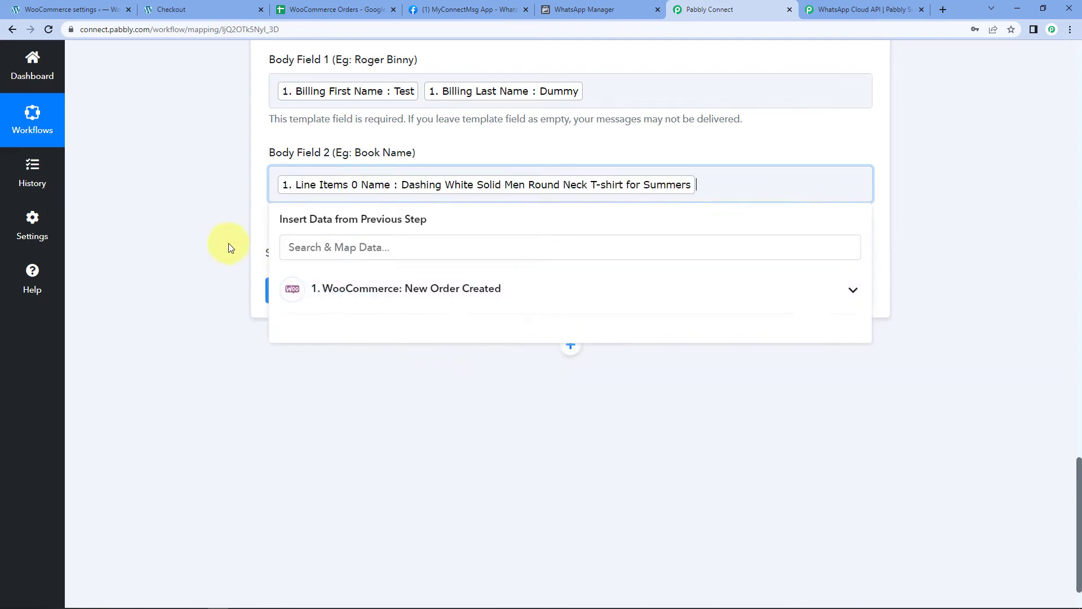
{"action": "left_click", "coordinate": [228, 242]}
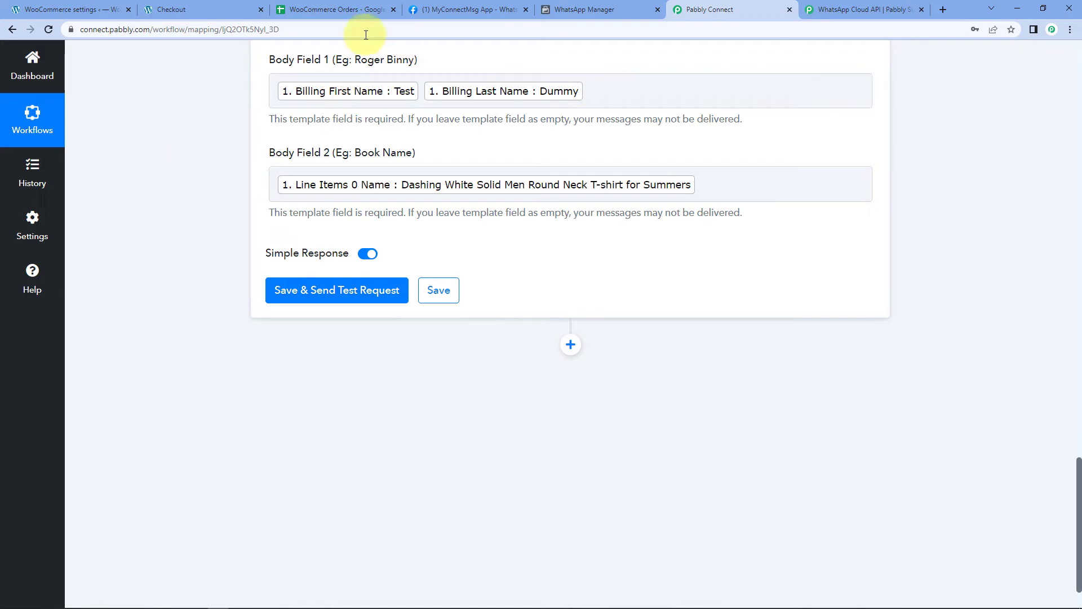
Save the WhatsApp action with a test request and check the Contacts 0 Input number in the response
{"action": "left_click", "coordinate": [337, 299]}
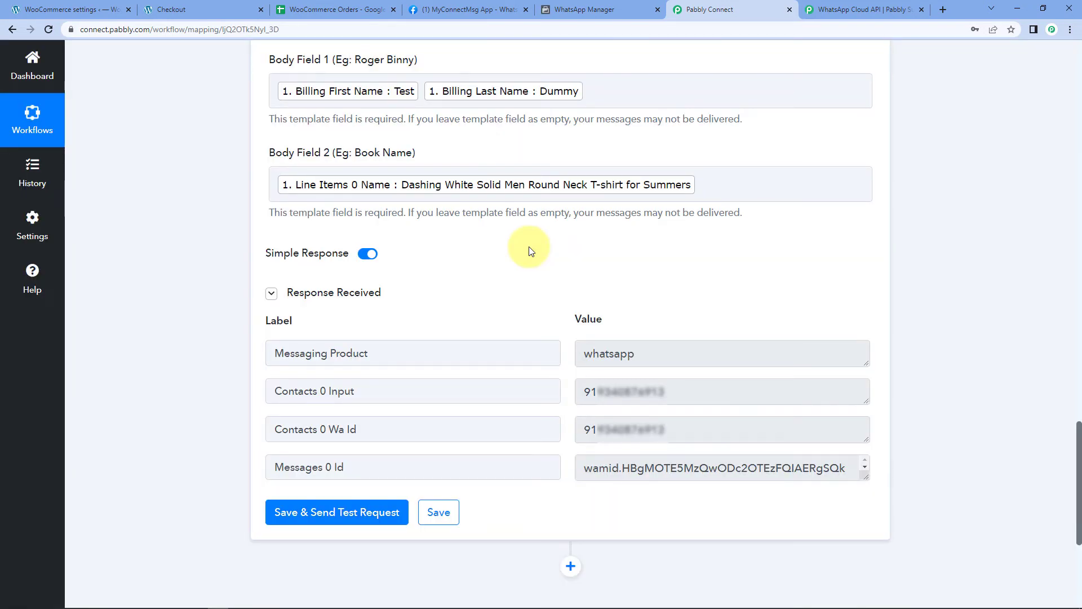
{"action": "mouse_move", "coordinate": [567, 308]}
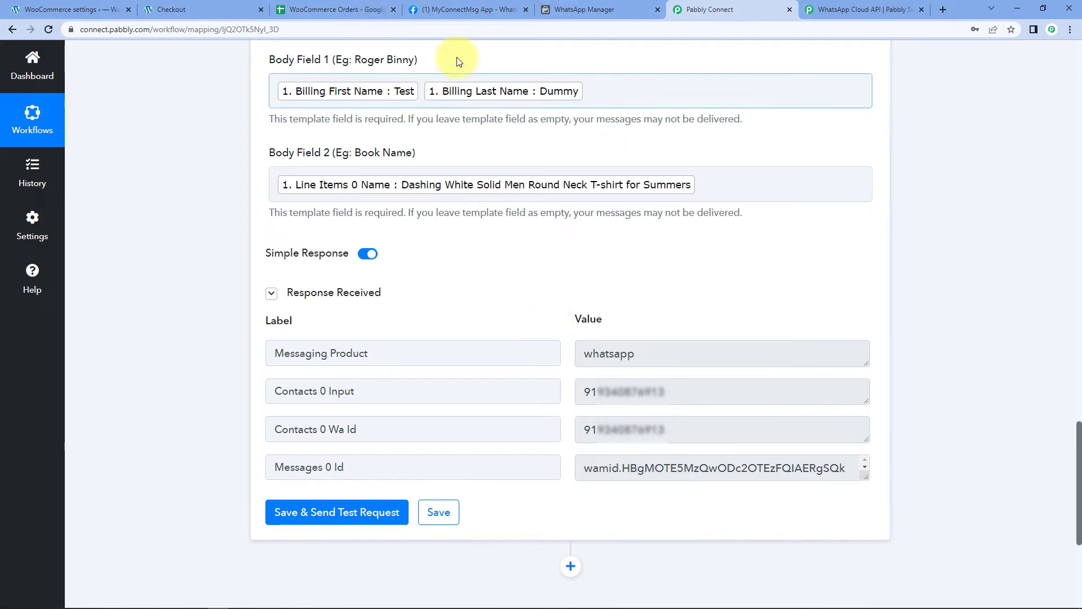
{"action": "left_click_drag", "start_coordinate": [726, 385], "coordinate": [540, 386]}
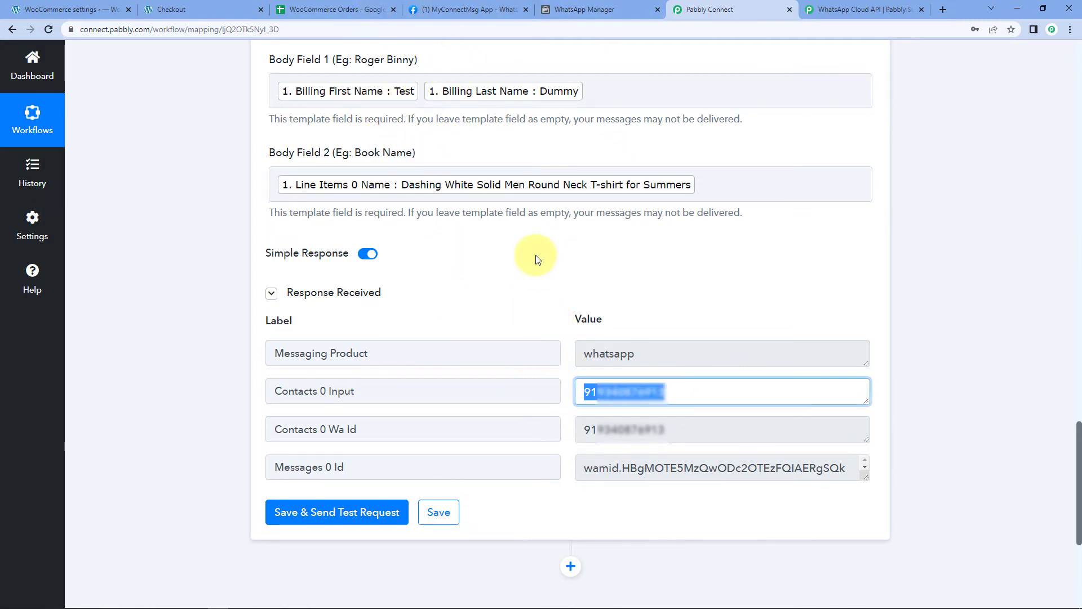
{"action": "left_click", "coordinate": [536, 255]}
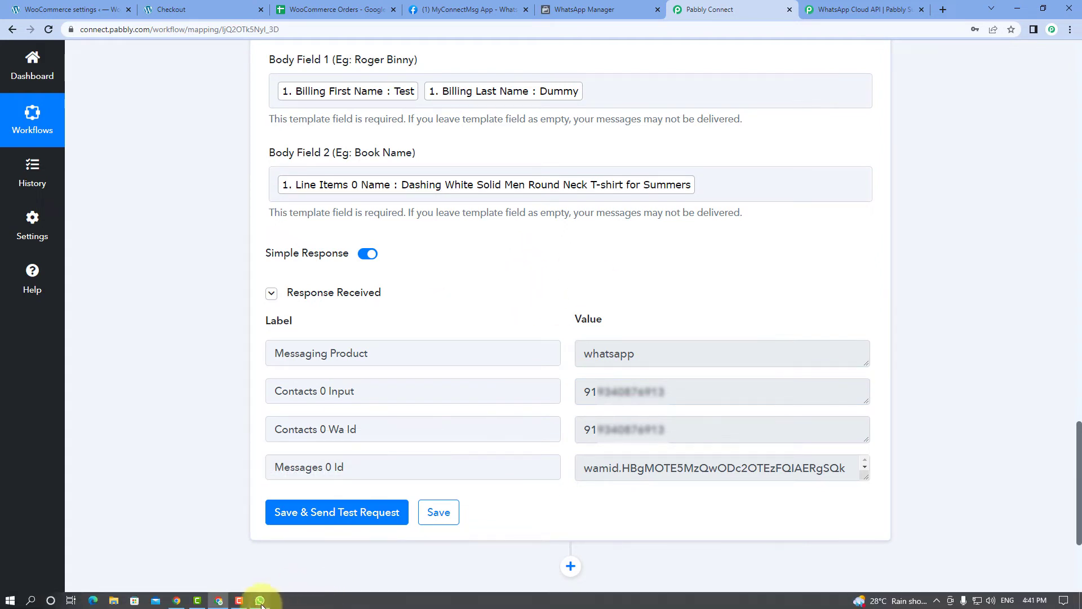
Switch to WhatsApp, examine the customer name and product in the Order Confirmation message, and return to Pabbly Connect
{"action": "left_click", "coordinate": [260, 600]}
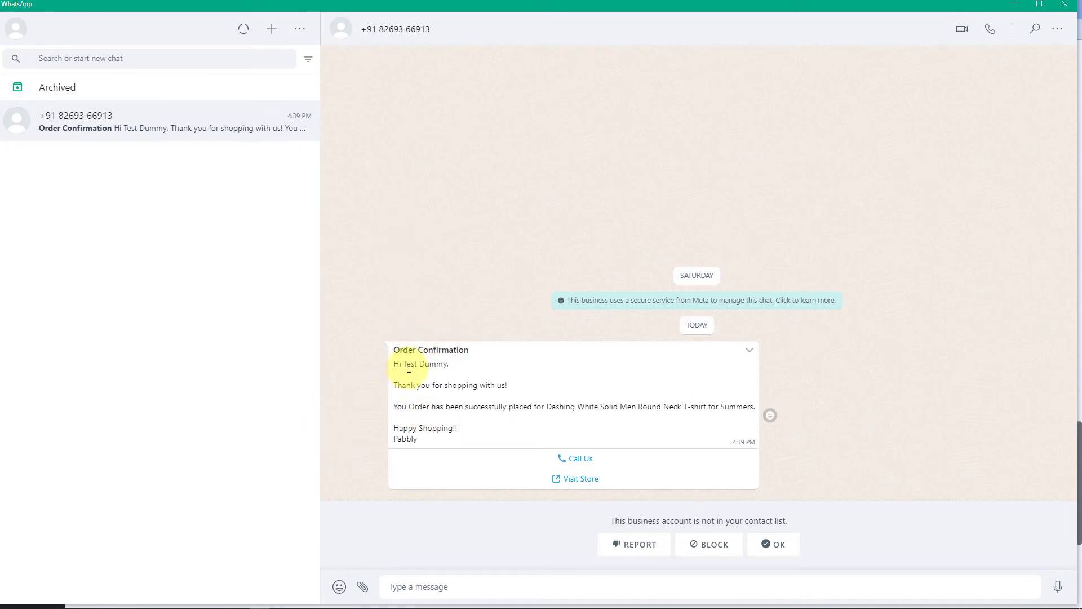
{"action": "left_click_drag", "start_coordinate": [405, 365], "coordinate": [445, 367]}
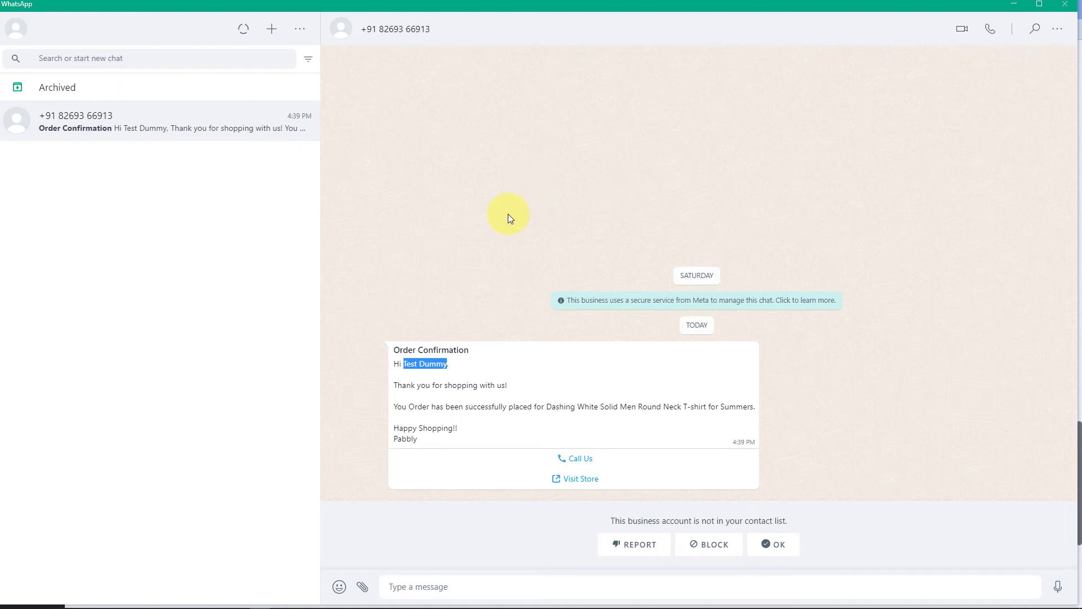
{"action": "left_click", "coordinate": [472, 369]}
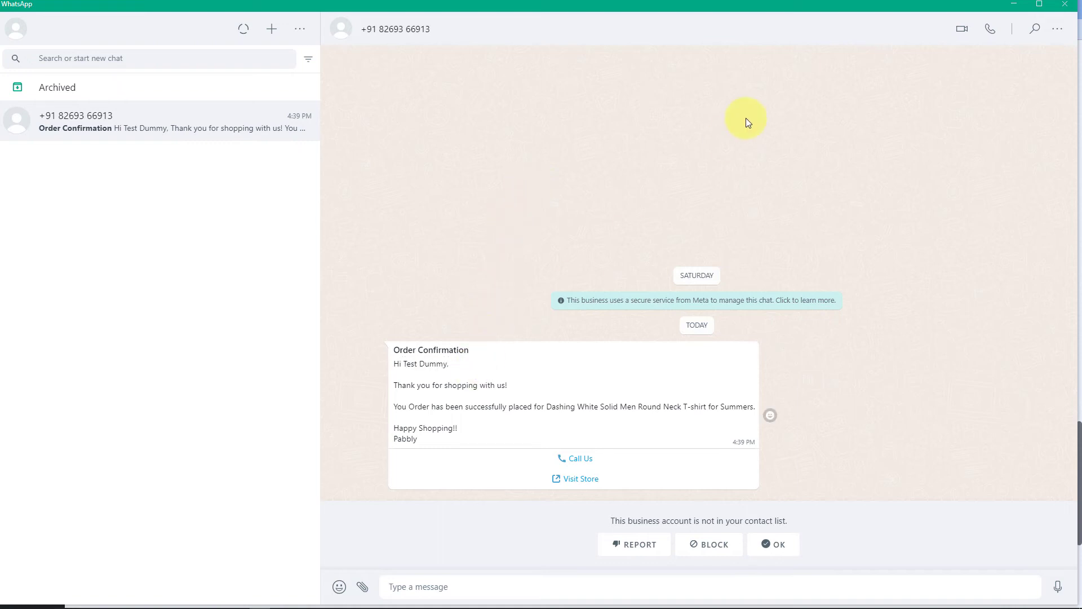
{"action": "left_click", "coordinate": [1014, 4]}
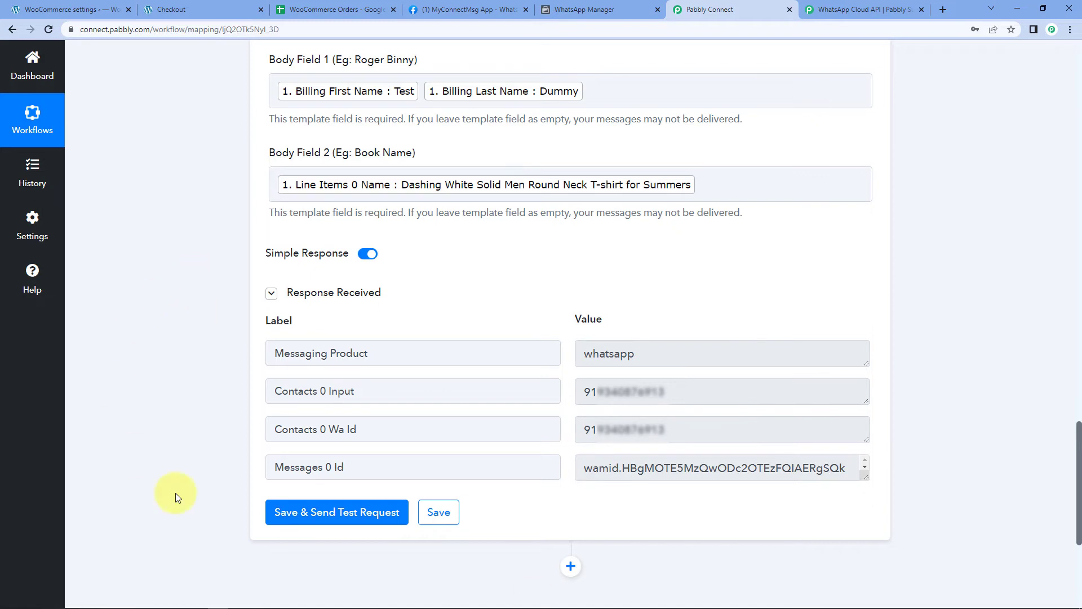
Add a Google Sheets action with the Add New Row event after the WhatsApp action
{"action": "left_click", "coordinate": [570, 566]}
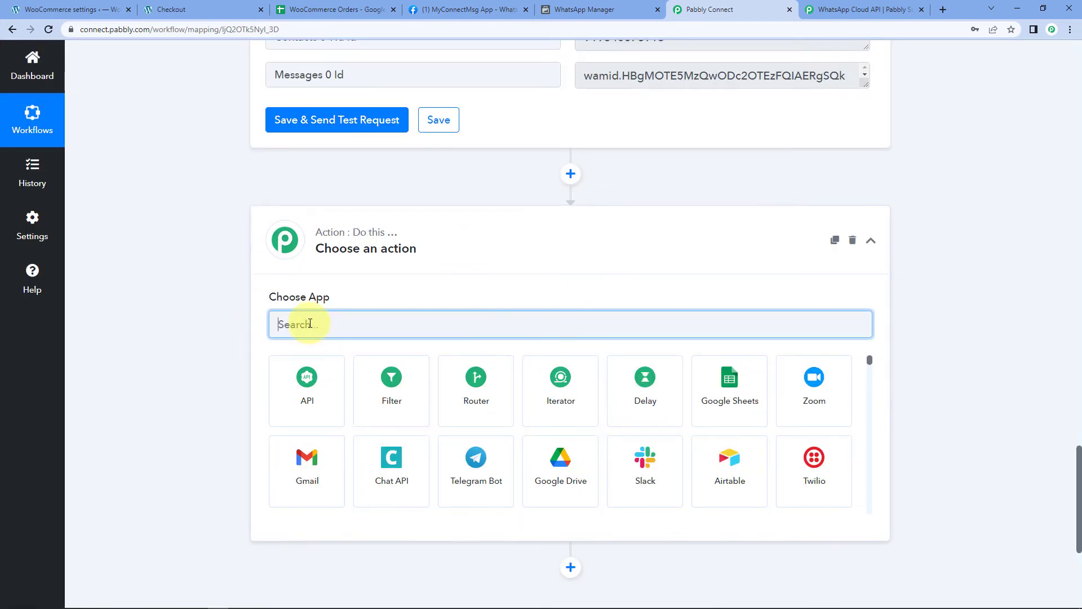
{"action": "left_click", "coordinate": [711, 404]}
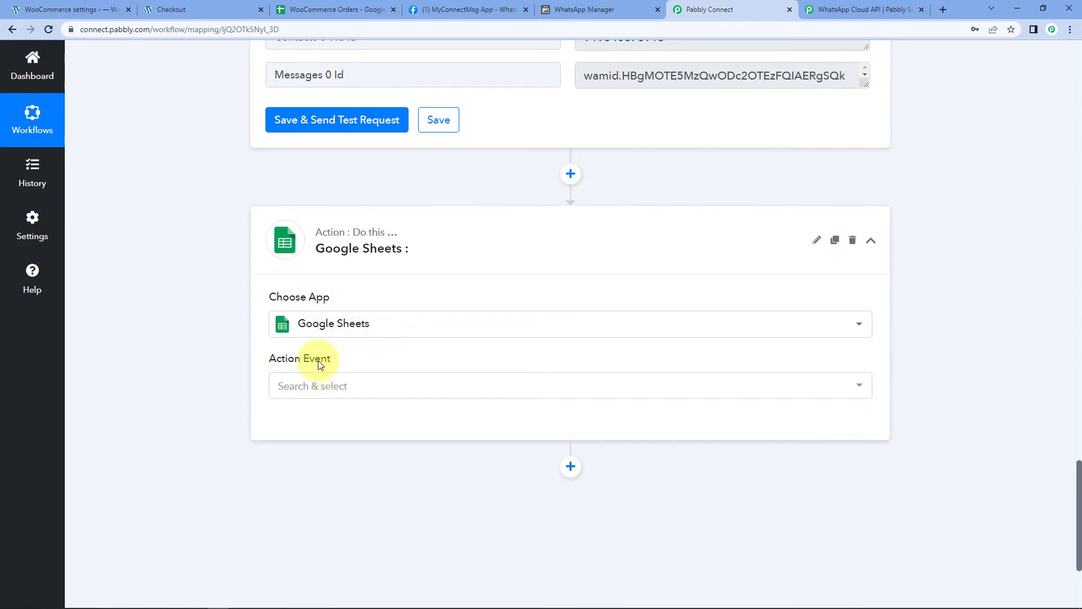
{"action": "left_click", "coordinate": [329, 393]}
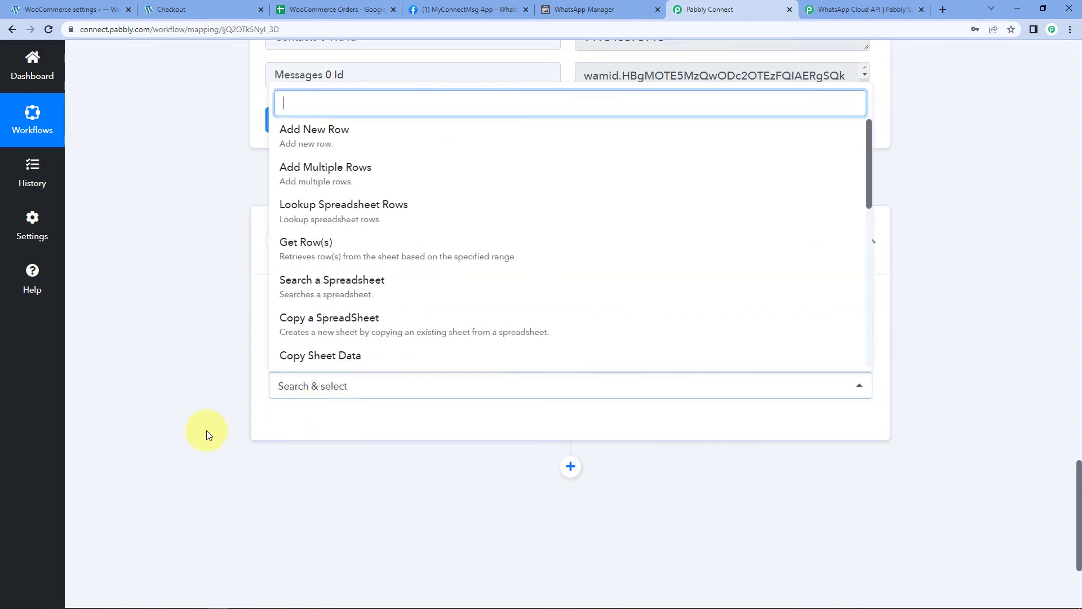
{"action": "left_click", "coordinate": [343, 150]}
{"action": "scroll", "coordinate": [176, 275], "scroll_direction": "down", "scroll_amount": 2}
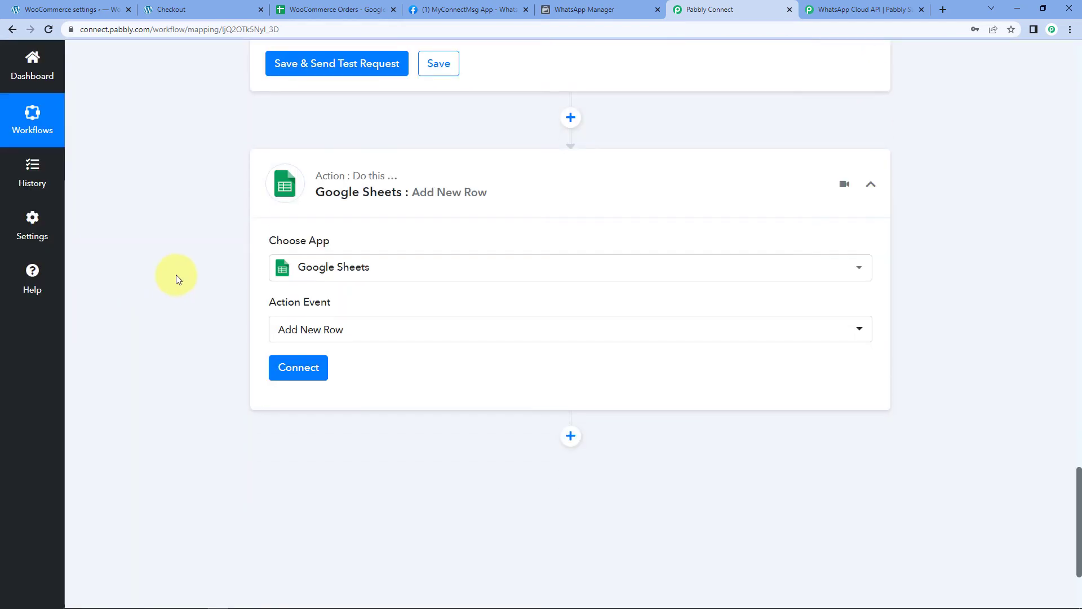
Create a new Google Sheets connection by choosing the Google account and granting Pabbly Connect Sheets the requested access
{"action": "left_click", "coordinate": [290, 313]}
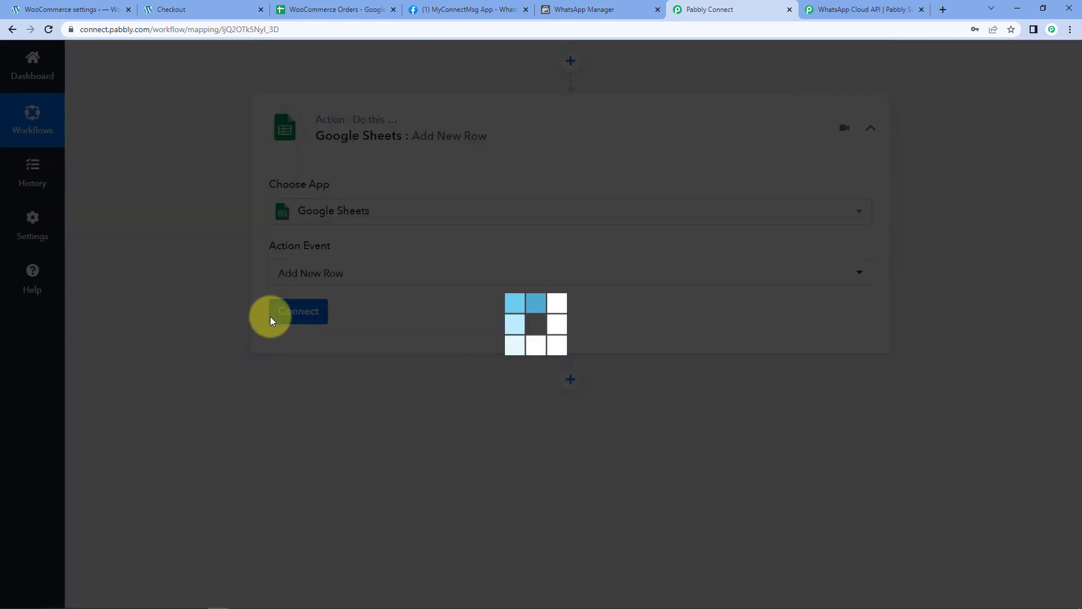
{"action": "left_click", "coordinate": [500, 187]}
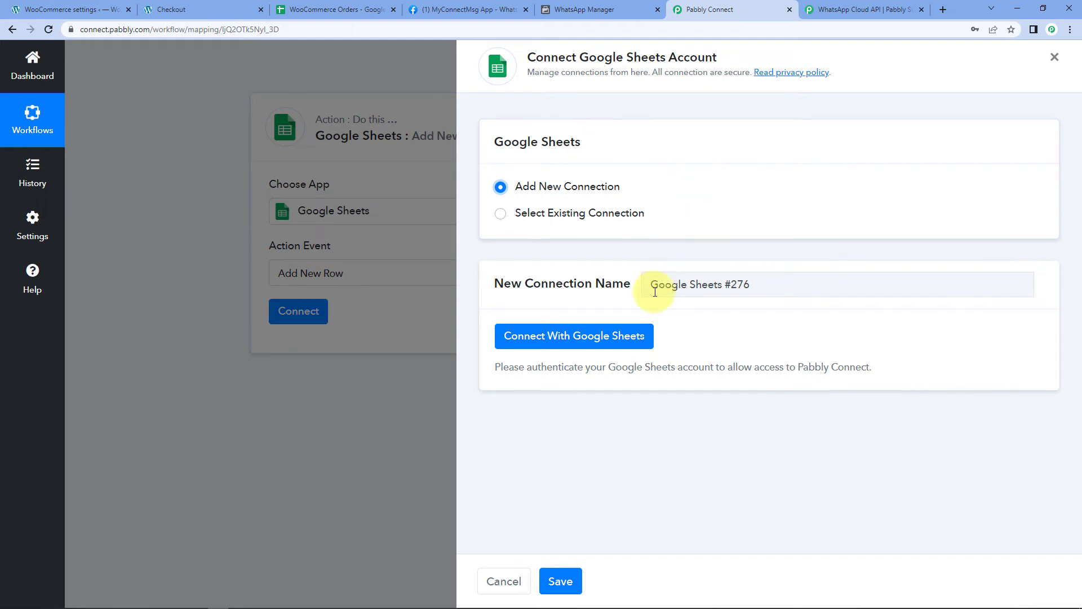
{"action": "left_click", "coordinate": [617, 337]}
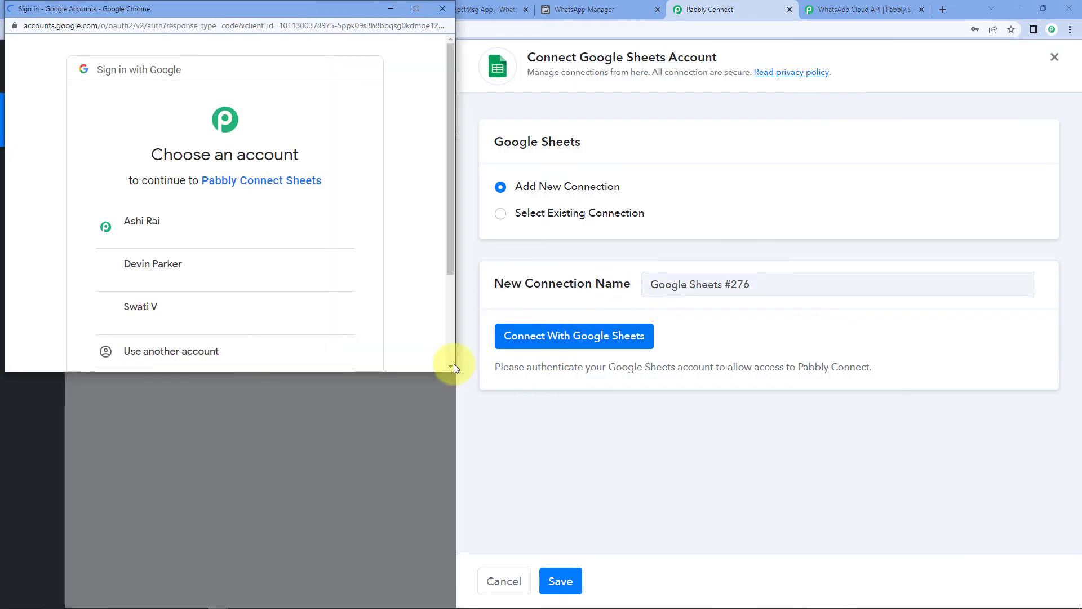
{"action": "left_click", "coordinate": [226, 228]}
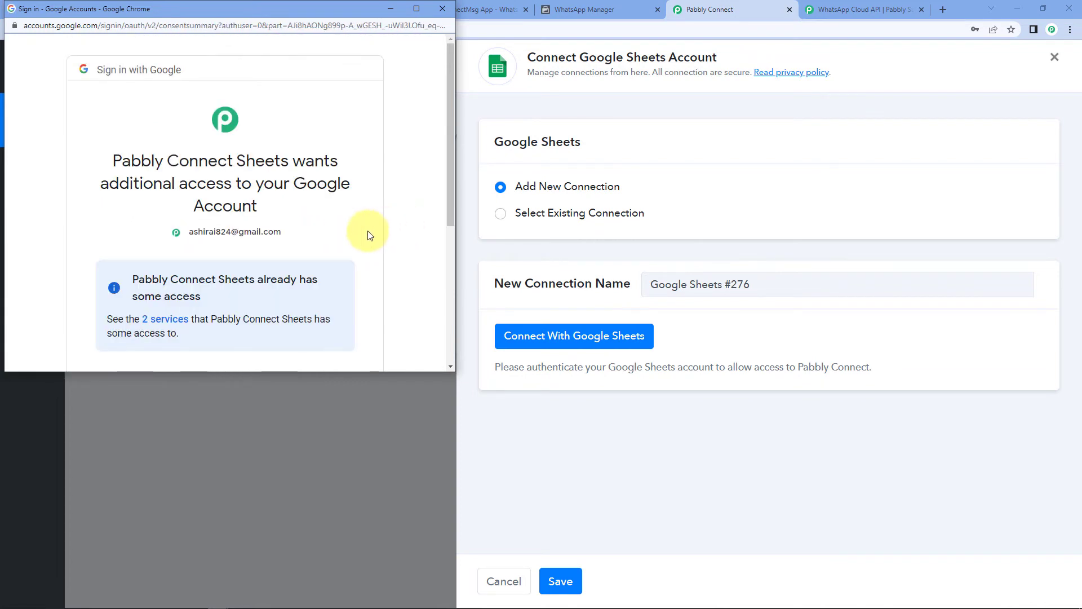
{"action": "scroll", "coordinate": [361, 236], "scroll_direction": "down", "scroll_amount": 3}
{"action": "left_click", "coordinate": [289, 350]}
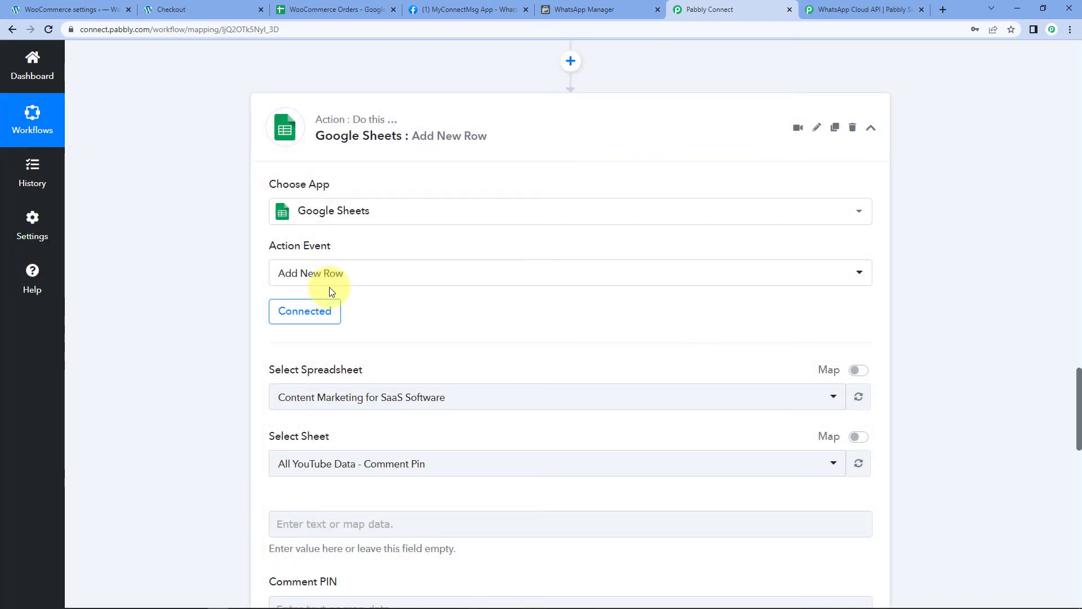
Check the spreadsheet's name in Google Sheets, and back in Pabbly Connect choose WooCommerce Orders as the spreadsheet
{"action": "scroll", "coordinate": [182, 241], "scroll_direction": "down", "scroll_amount": 4}
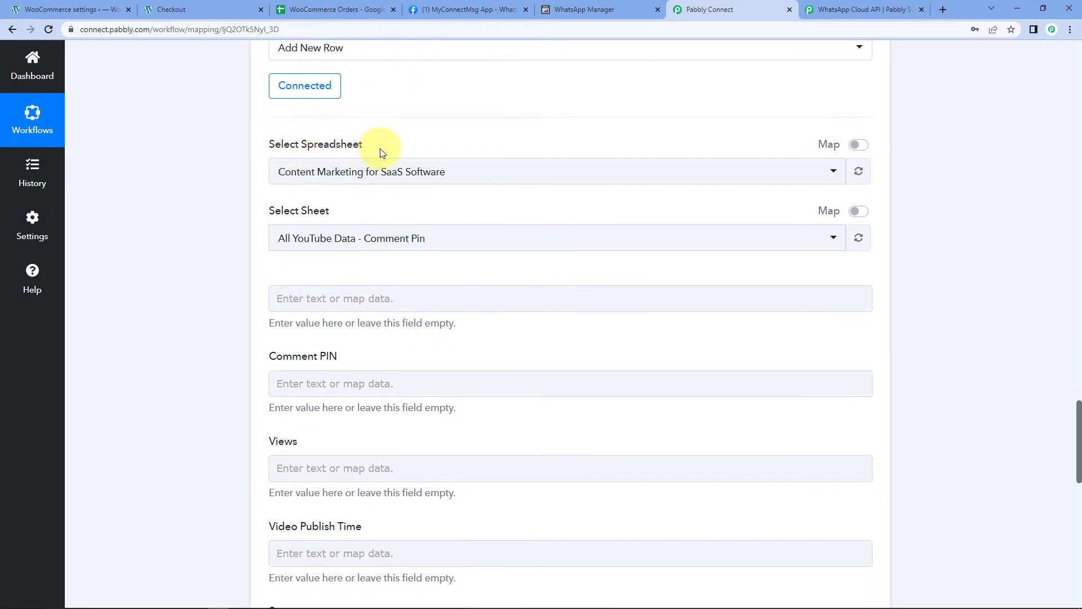
{"action": "left_click", "coordinate": [467, 172]}
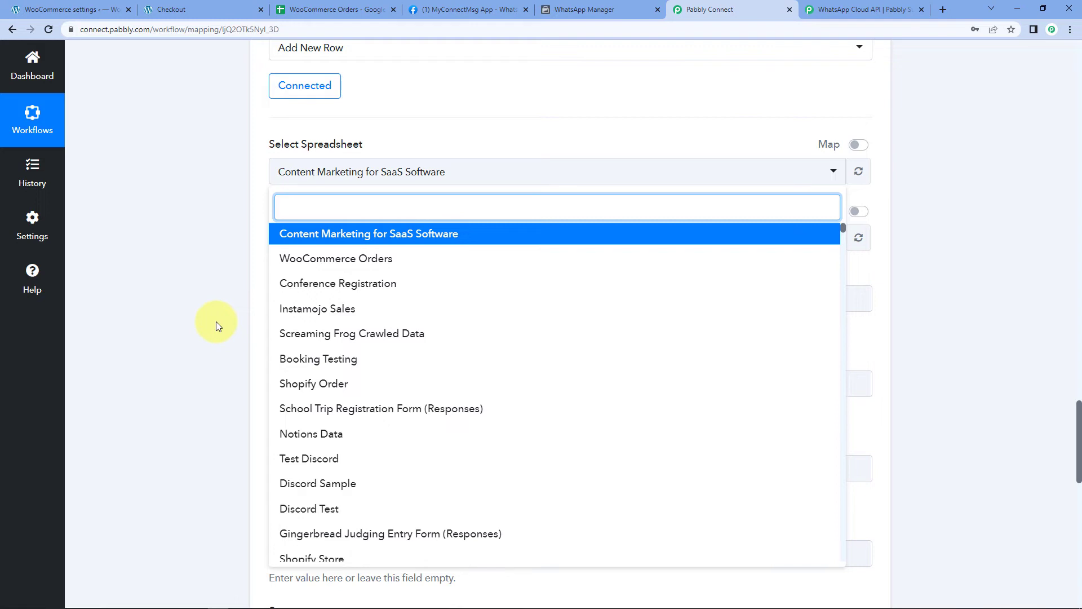
{"action": "left_click", "coordinate": [336, 9]}
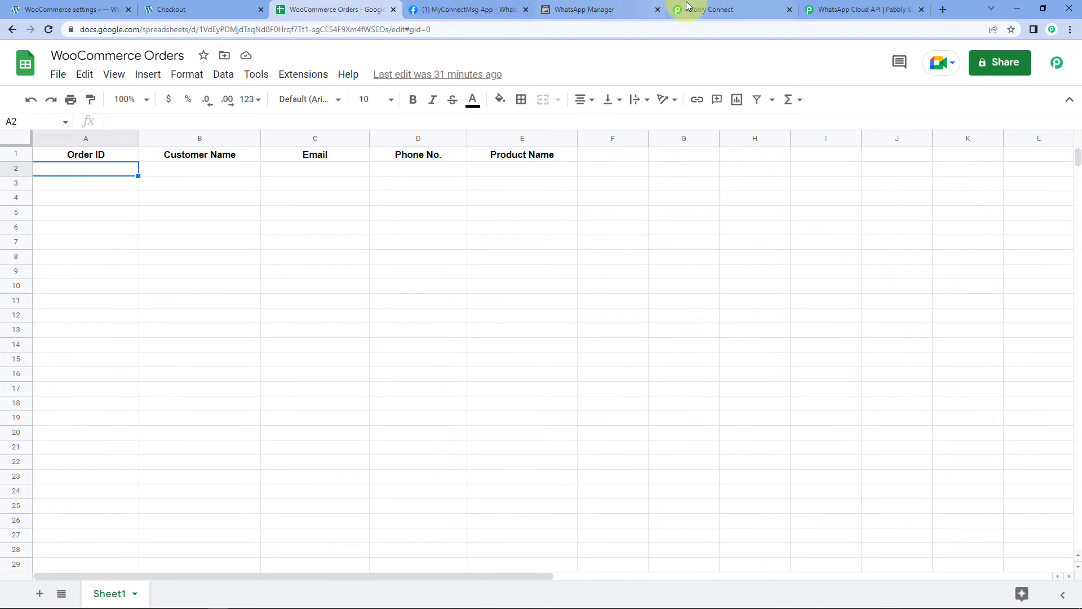
{"action": "left_click", "coordinate": [704, 9]}
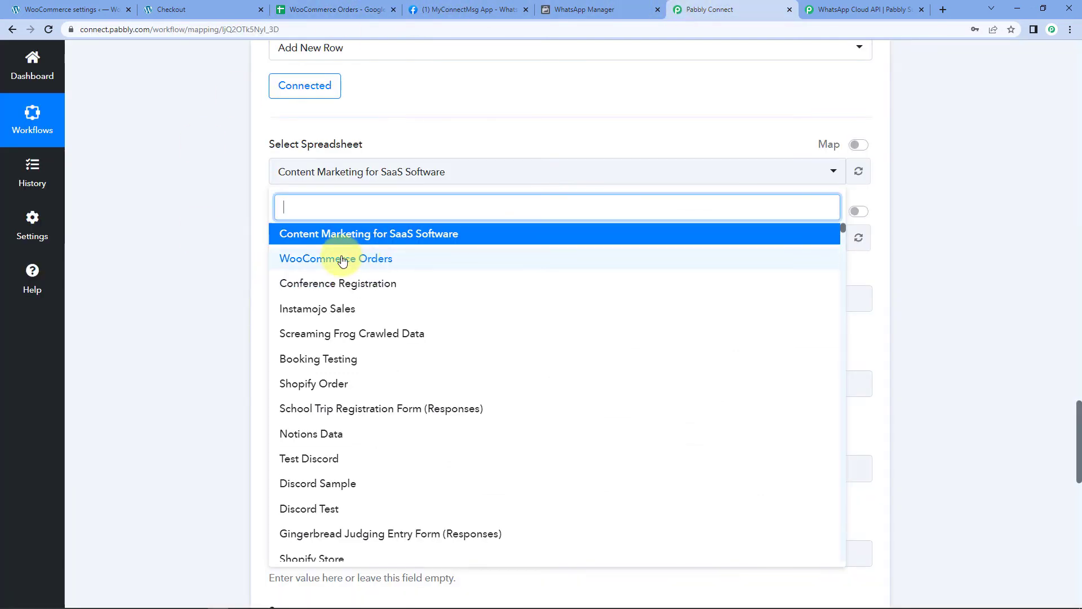
{"action": "left_click", "coordinate": [400, 259]}
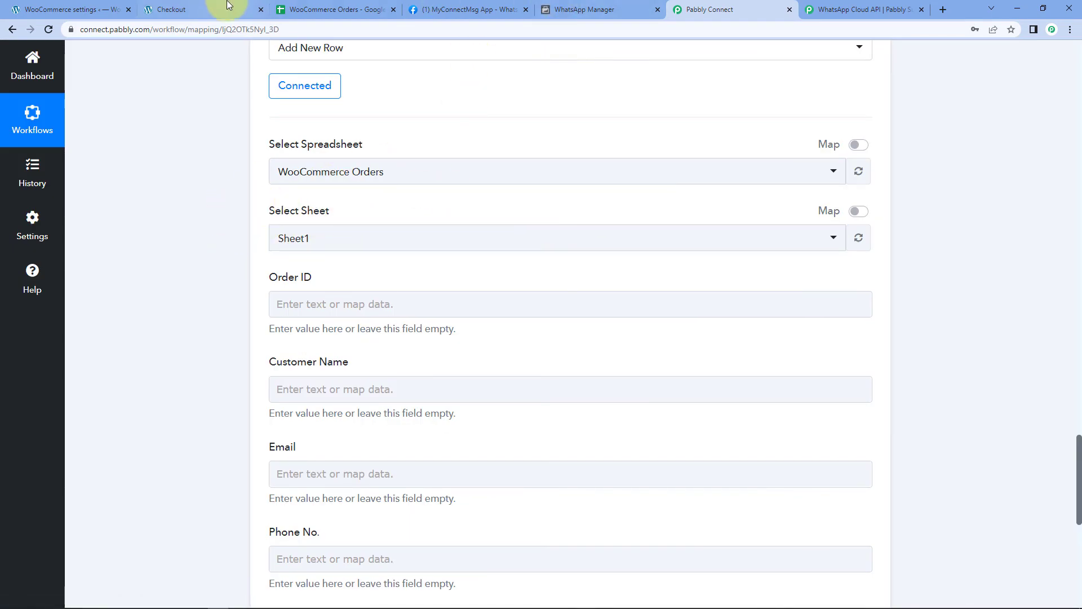
Compare the column headings and empty row 2 of the WooCommerce Orders sheet with the action's fields in Pabbly Connect
{"action": "left_click", "coordinate": [302, 10]}
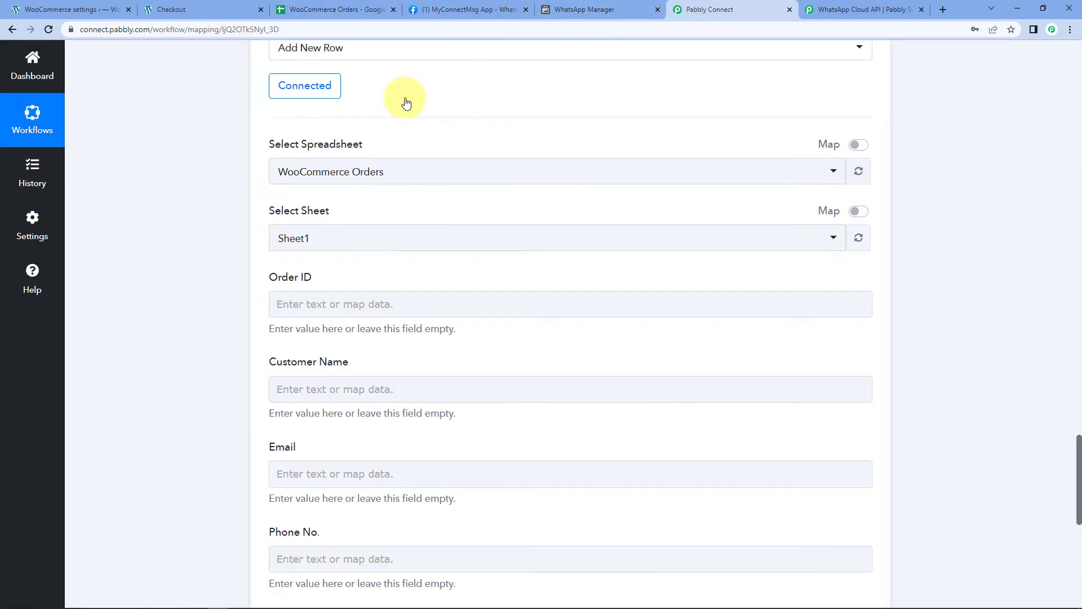
{"action": "left_click", "coordinate": [709, 10]}
{"action": "scroll", "coordinate": [245, 261], "scroll_direction": "down", "scroll_amount": 3}
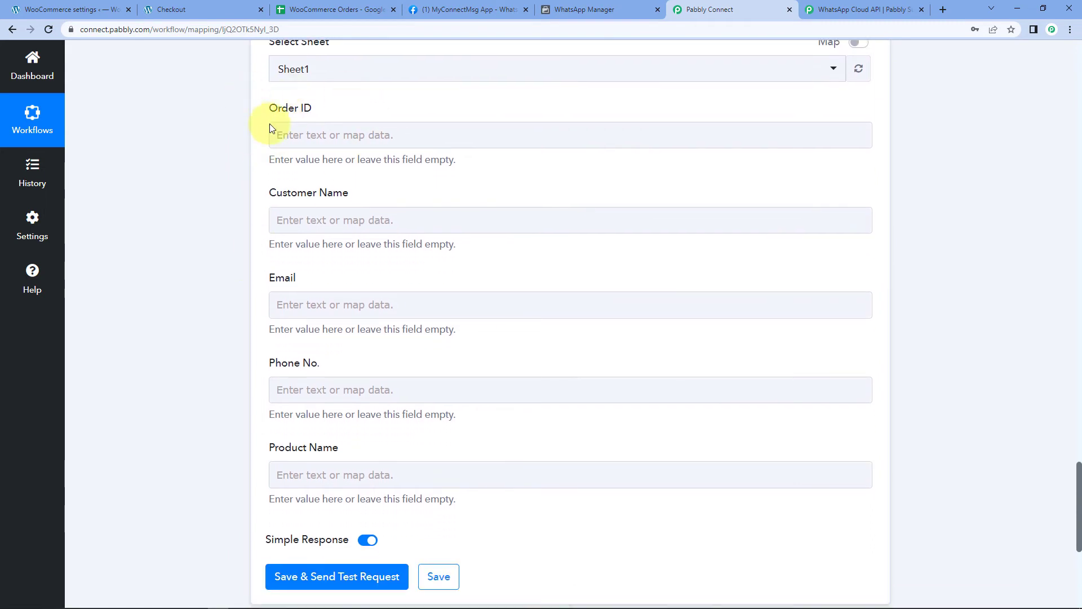
{"action": "left_click", "coordinate": [329, 8]}
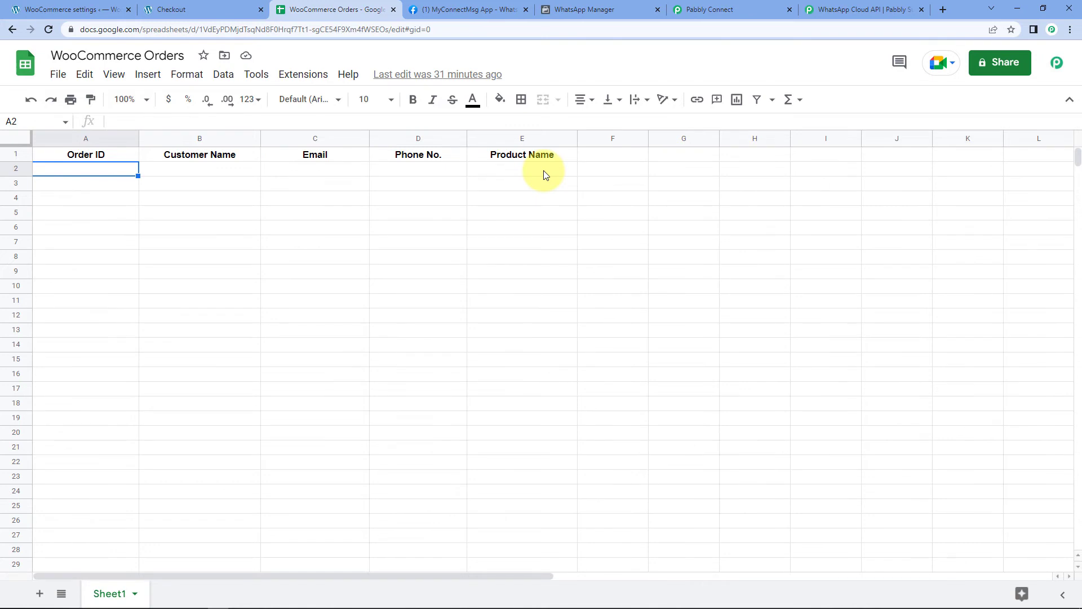
{"action": "left_click_drag", "start_coordinate": [544, 170], "coordinate": [96, 165]}
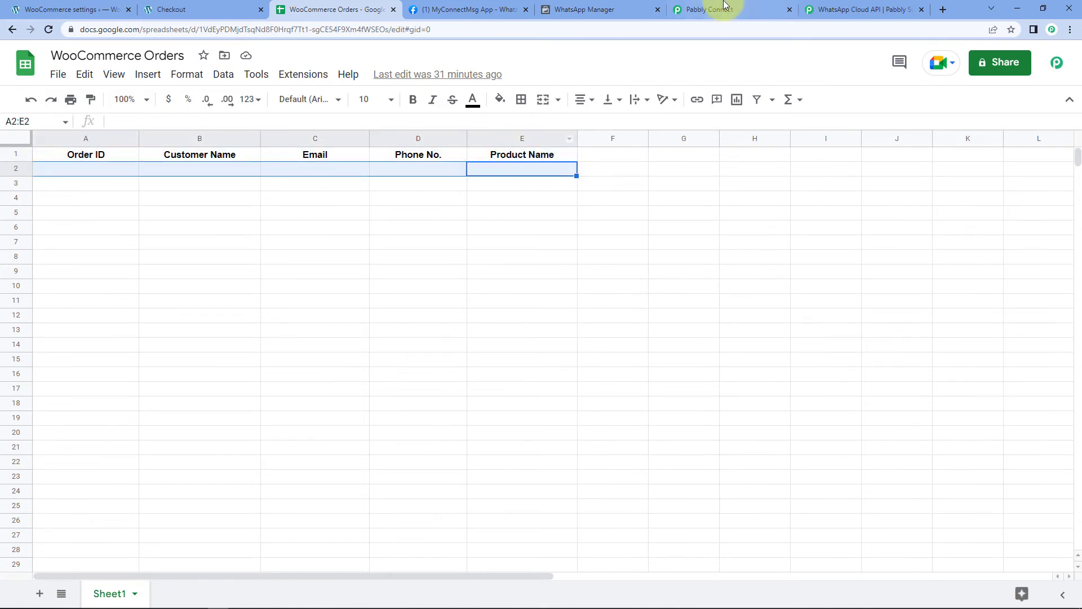
{"action": "left_click", "coordinate": [725, 4]}
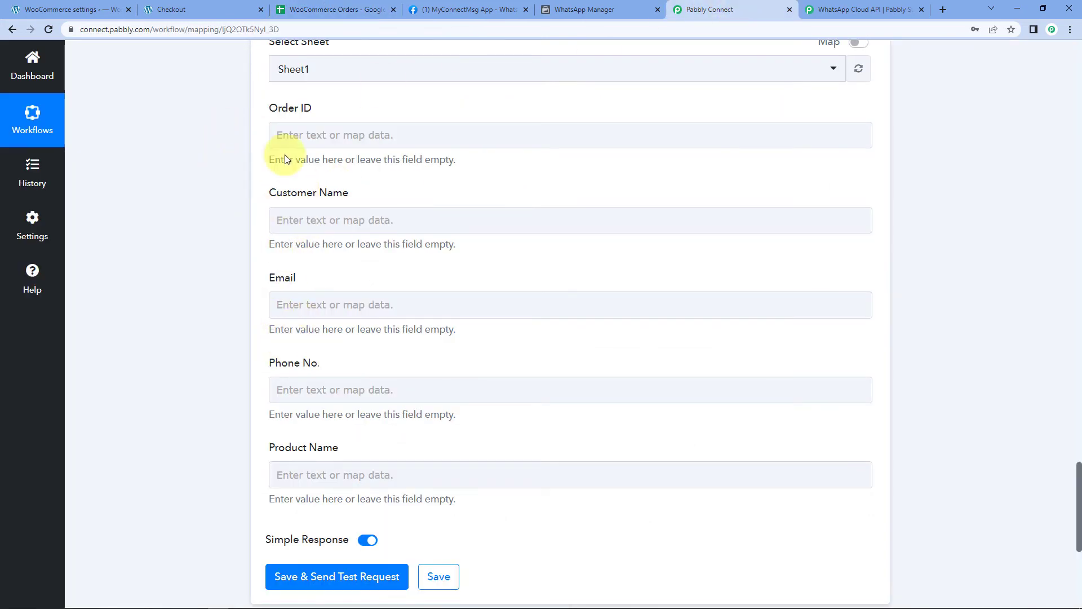
{"action": "left_click", "coordinate": [355, 9]}
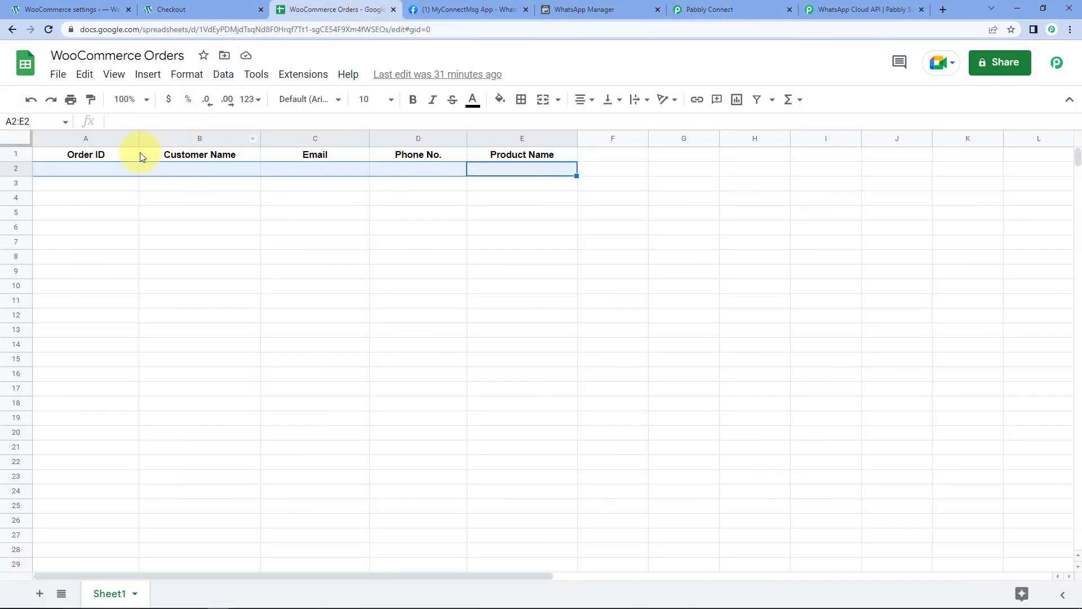
{"action": "left_click", "coordinate": [127, 172]}
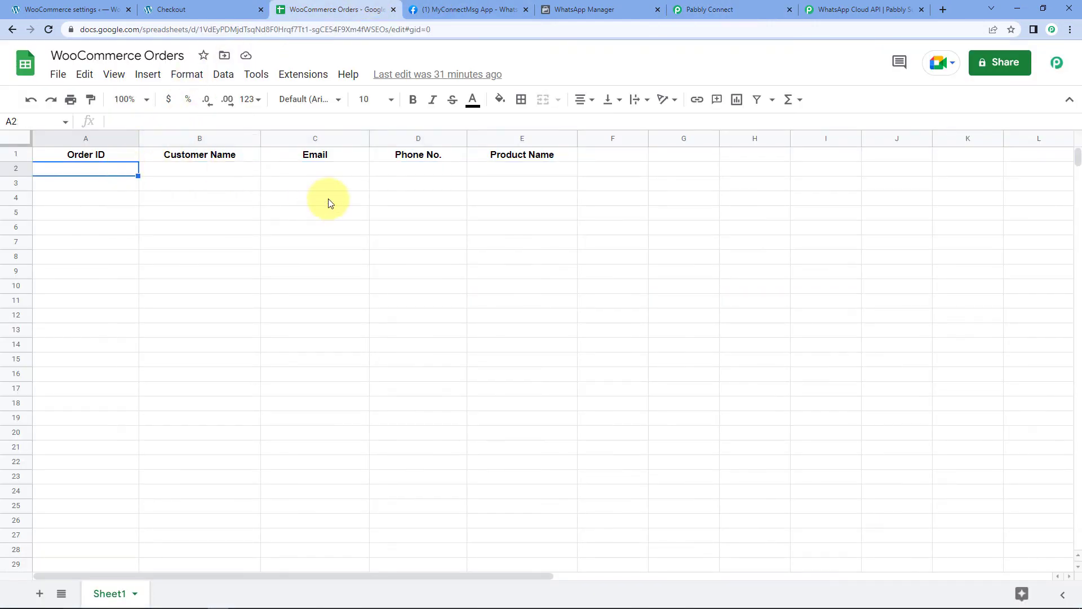
{"action": "left_click", "coordinate": [715, 8]}
Map the Order ID field to Id from the WooCommerce New Order Created data
{"action": "left_click", "coordinate": [322, 139]}
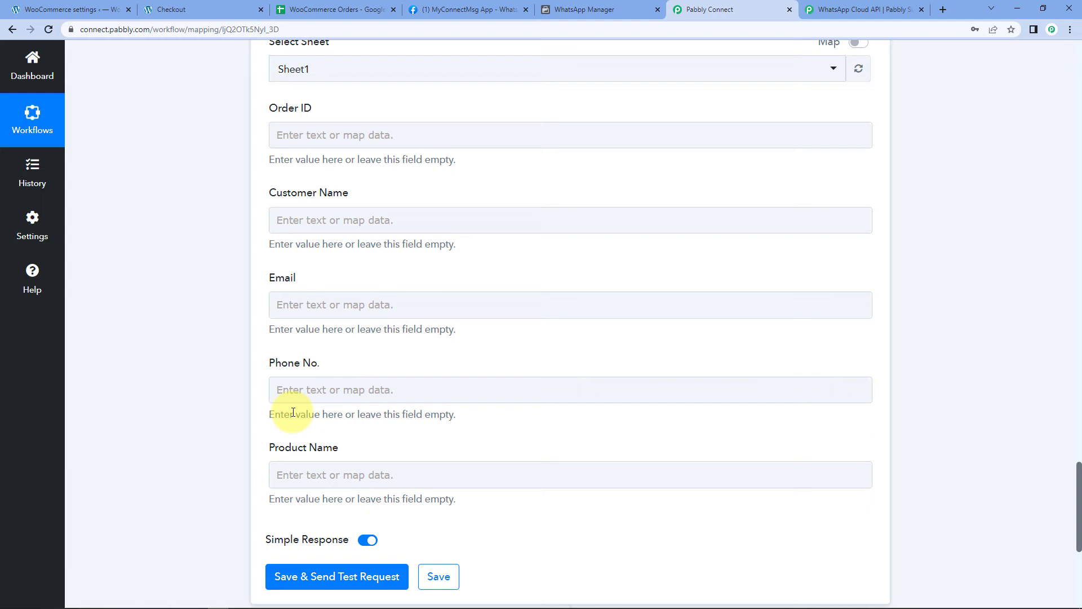
{"action": "left_click", "coordinate": [346, 135]}
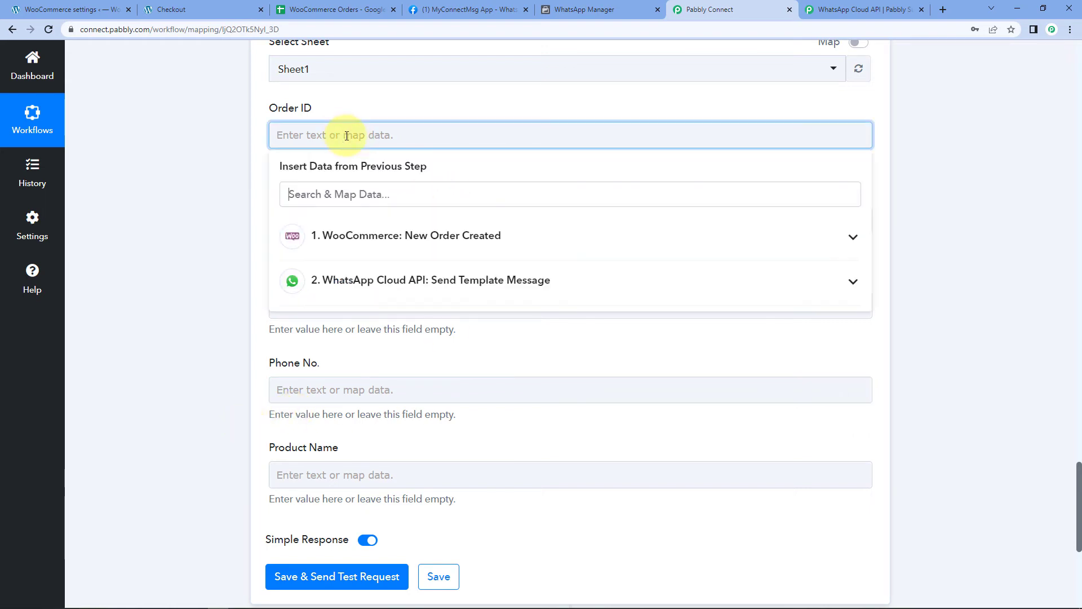
{"action": "left_click", "coordinate": [381, 237]}
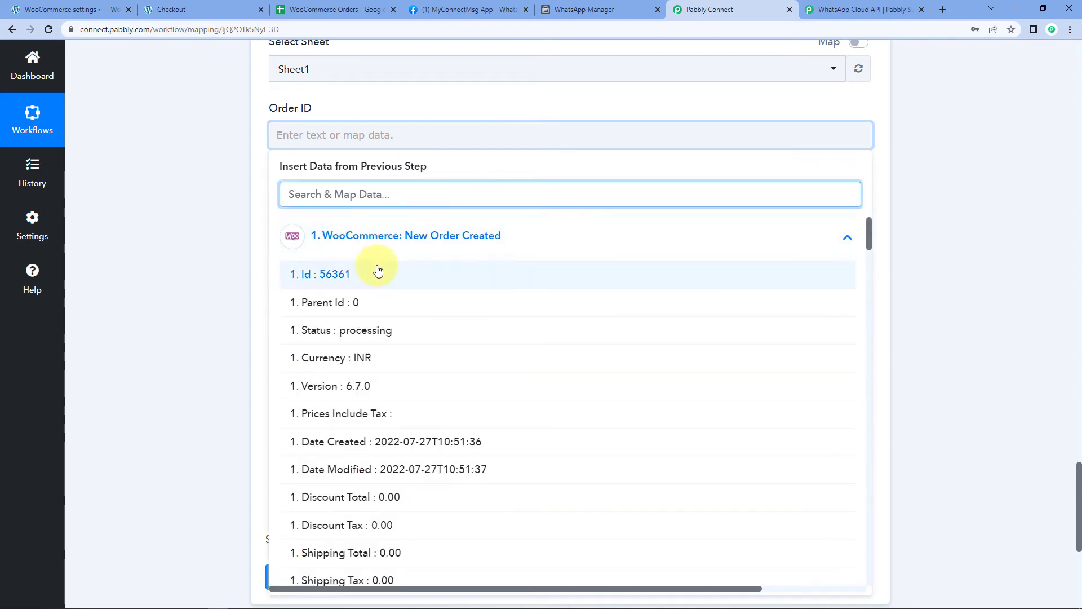
{"action": "left_click", "coordinate": [363, 278]}
{"action": "left_click", "coordinate": [202, 244]}
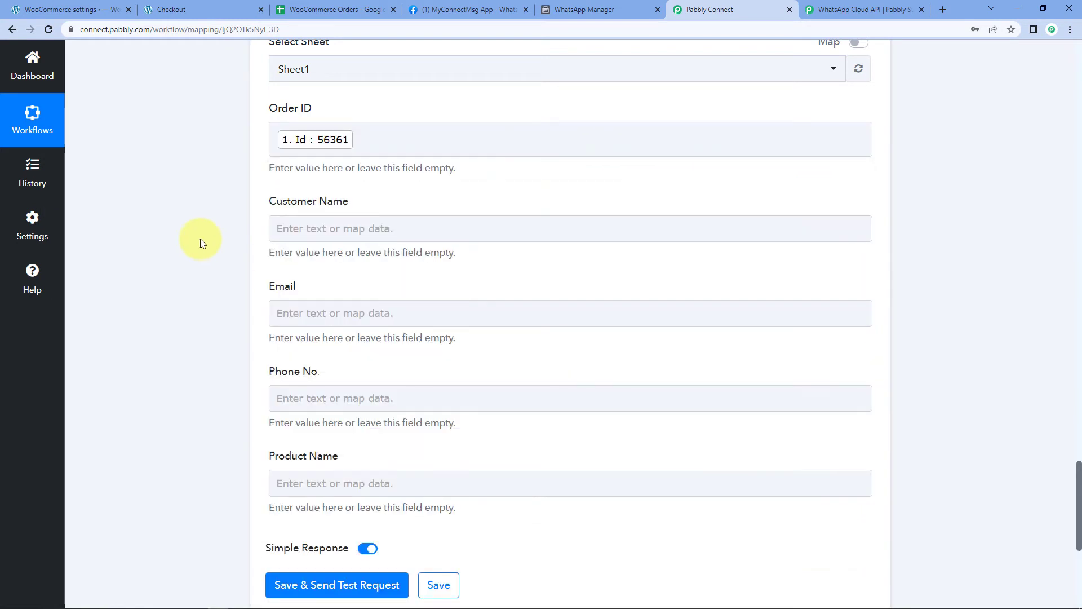
Map the Customer Name field to Billing First Name followed by Billing Last Name from the WooCommerce order data
{"action": "scroll", "coordinate": [202, 244], "scroll_direction": "down", "scroll_amount": 1}
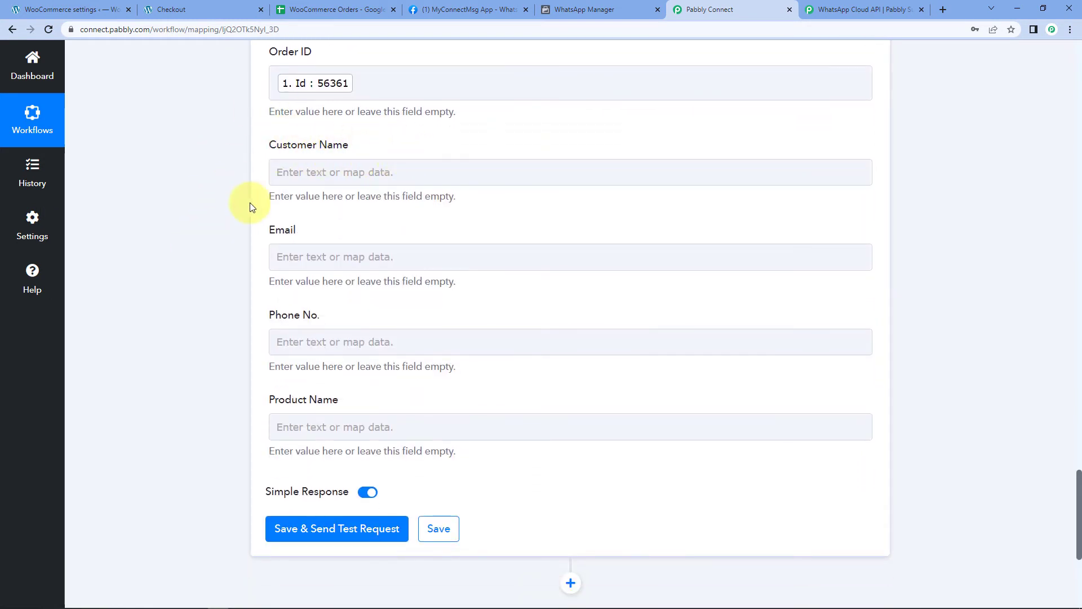
{"action": "left_click", "coordinate": [280, 172]}
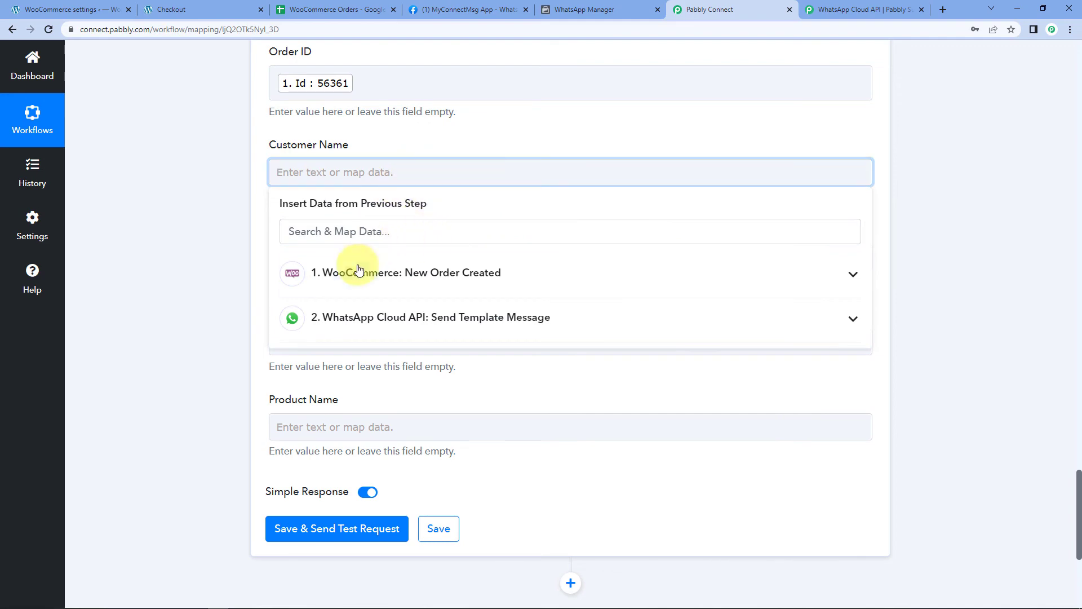
{"action": "left_click", "coordinate": [362, 275]}
{"action": "scroll", "coordinate": [222, 277], "scroll_direction": "down", "scroll_amount": 1}
{"action": "scroll", "coordinate": [285, 280], "scroll_direction": "down", "scroll_amount": 4}
{"action": "scroll", "coordinate": [388, 308], "scroll_direction": "down", "scroll_amount": 4}
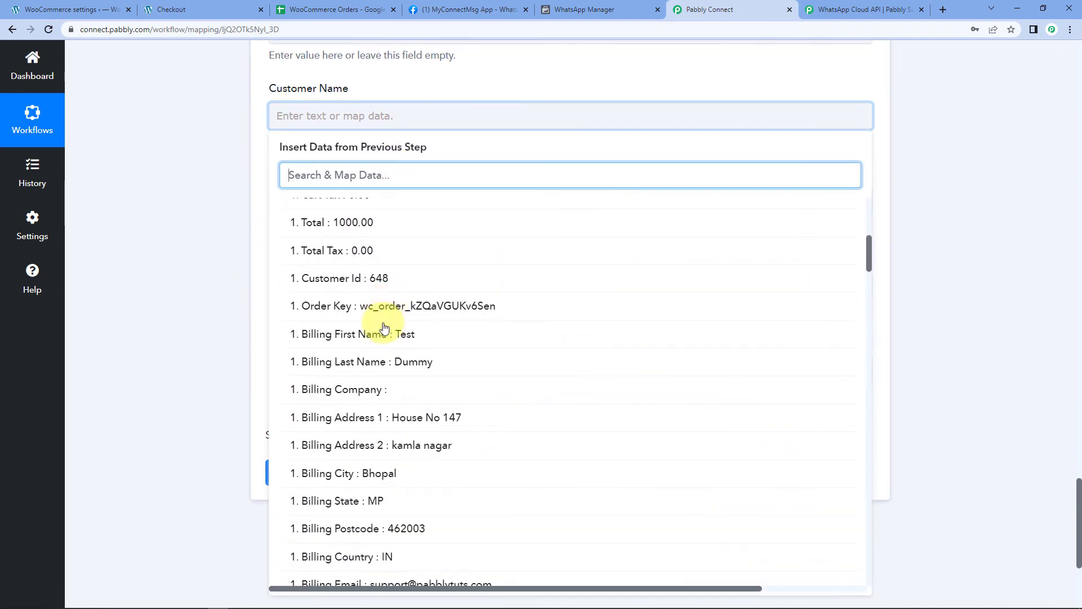
{"action": "left_click", "coordinate": [411, 340]}
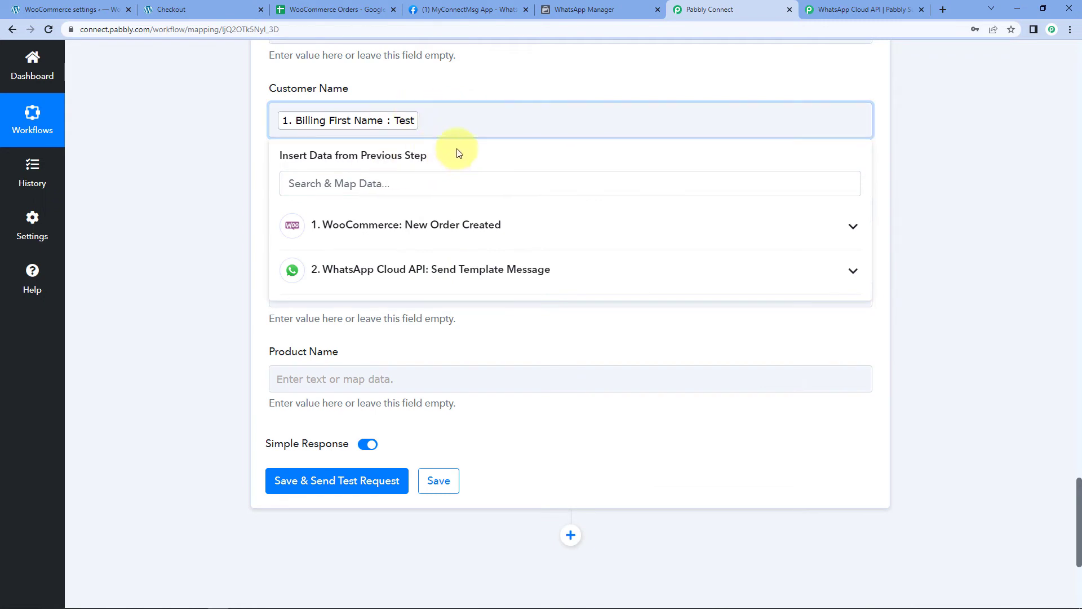
{"action": "left_click", "coordinate": [399, 224]}
{"action": "scroll", "coordinate": [386, 368], "scroll_direction": "down", "scroll_amount": 4}
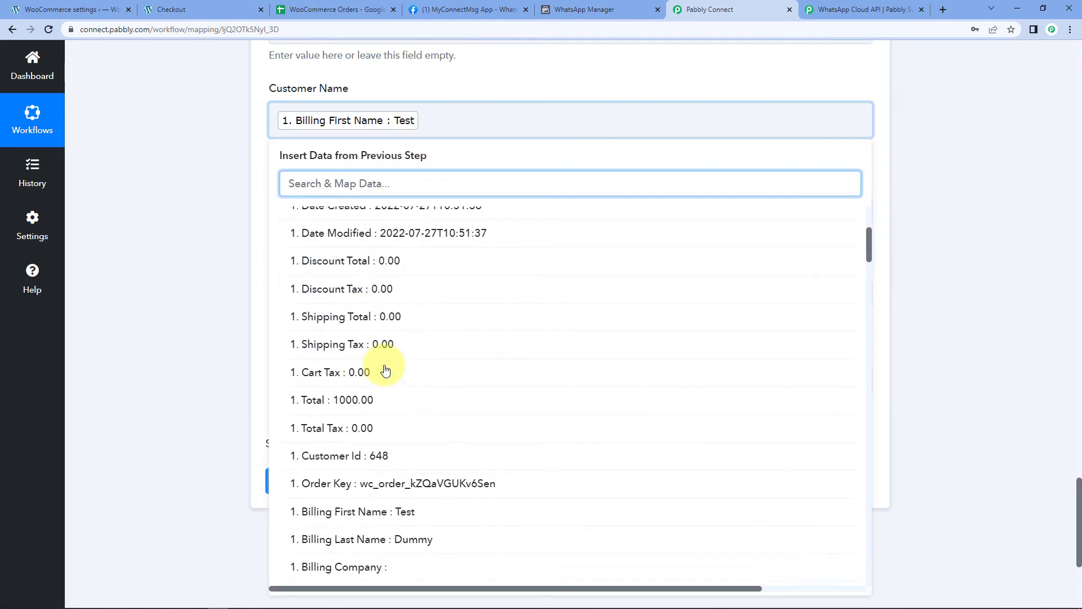
{"action": "left_click", "coordinate": [386, 540]}
{"action": "left_click", "coordinate": [245, 239]}
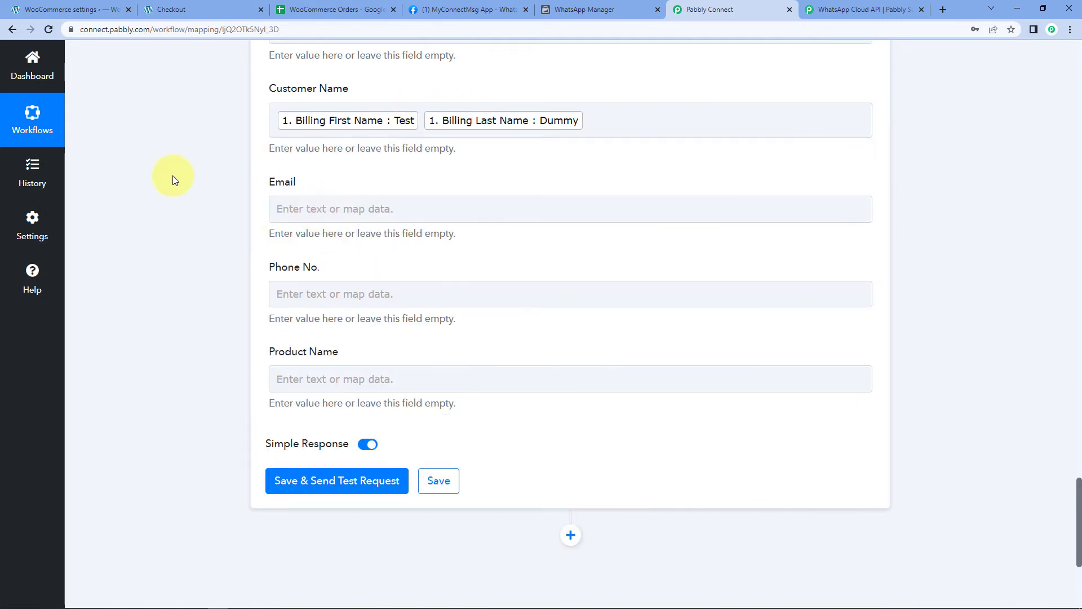
Map the Email field to Billing Email from the WooCommerce order data
{"action": "scroll", "coordinate": [173, 177], "scroll_direction": "down", "scroll_amount": 1}
{"action": "left_click", "coordinate": [333, 159]}
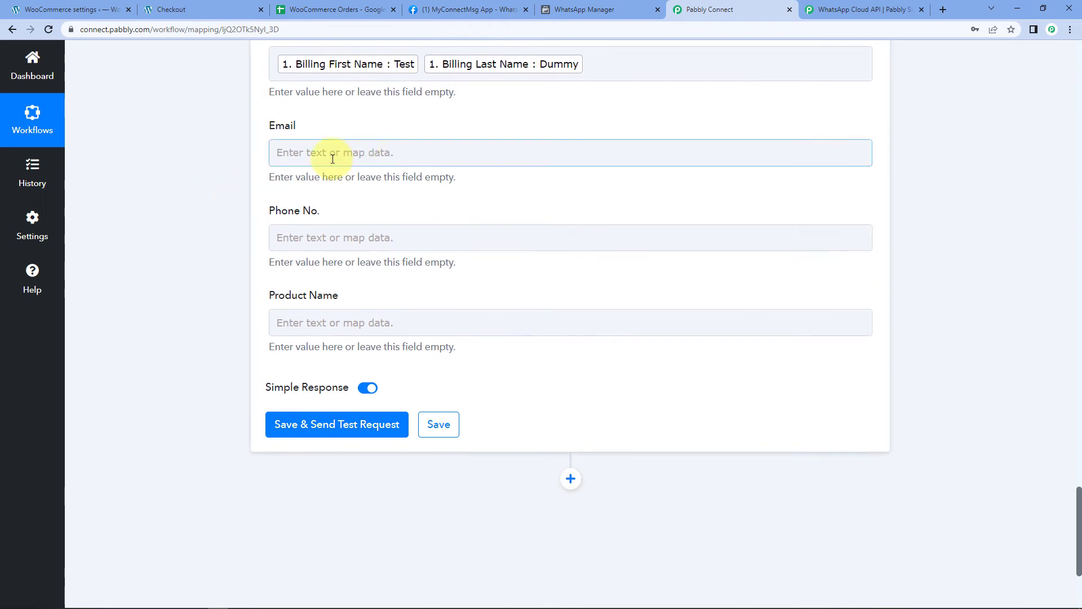
{"action": "left_click", "coordinate": [410, 254]}
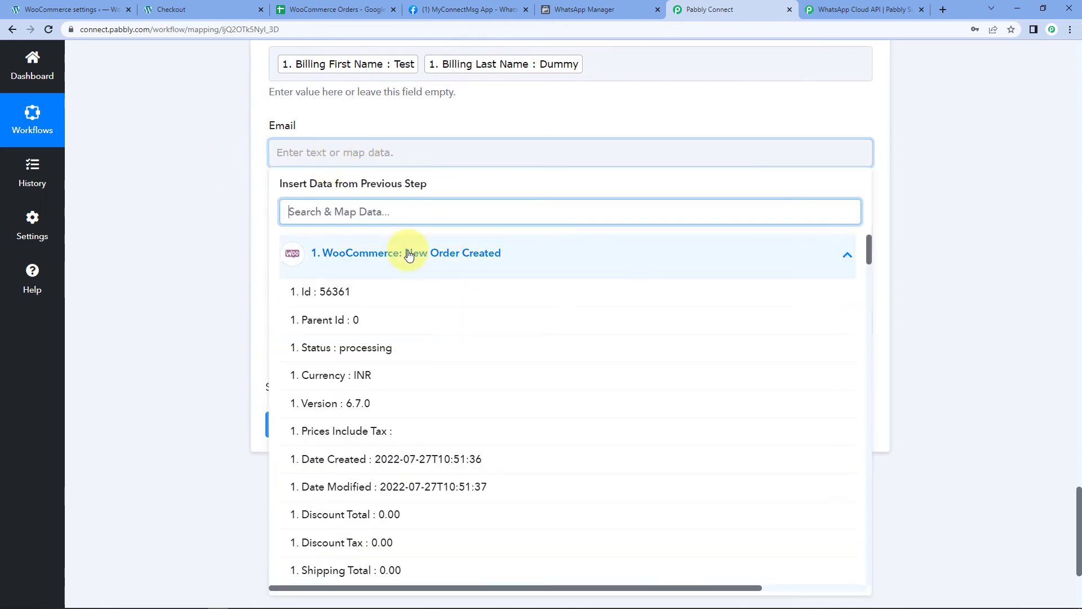
{"action": "scroll", "coordinate": [403, 317], "scroll_direction": "down", "scroll_amount": 6}
{"action": "scroll", "coordinate": [401, 516], "scroll_direction": "down", "scroll_amount": 2}
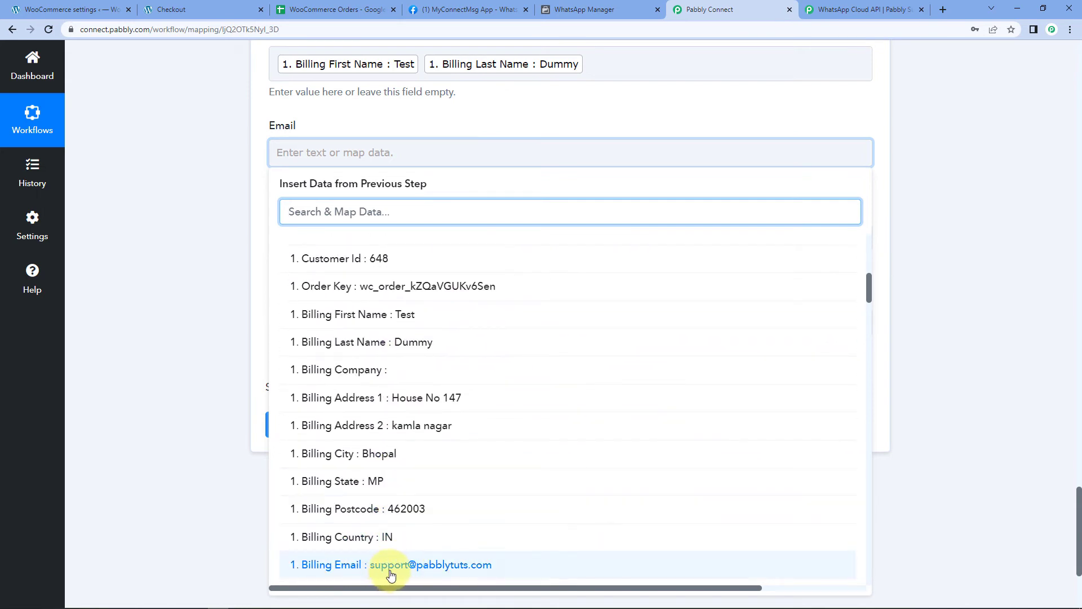
{"action": "left_click", "coordinate": [391, 565]}
Map the Phone No. field to Billing Phone from the WooCommerce New Order Created data
{"action": "left_click", "coordinate": [285, 246]}
{"action": "left_click", "coordinate": [411, 354]}
{"action": "scroll", "coordinate": [367, 420], "scroll_direction": "down", "scroll_amount": 9}
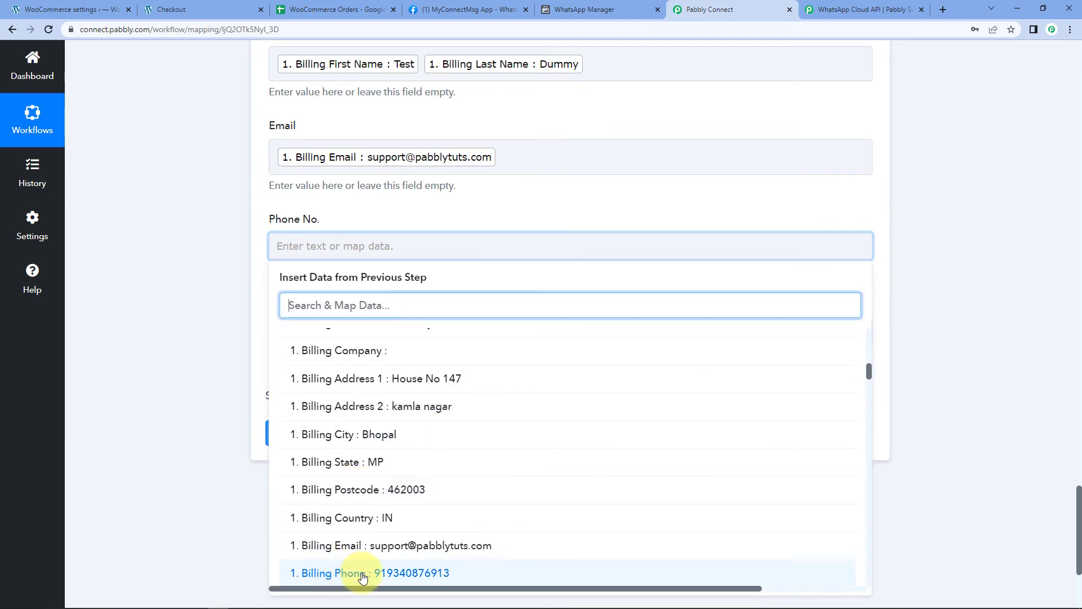
{"action": "left_click", "coordinate": [356, 573]}
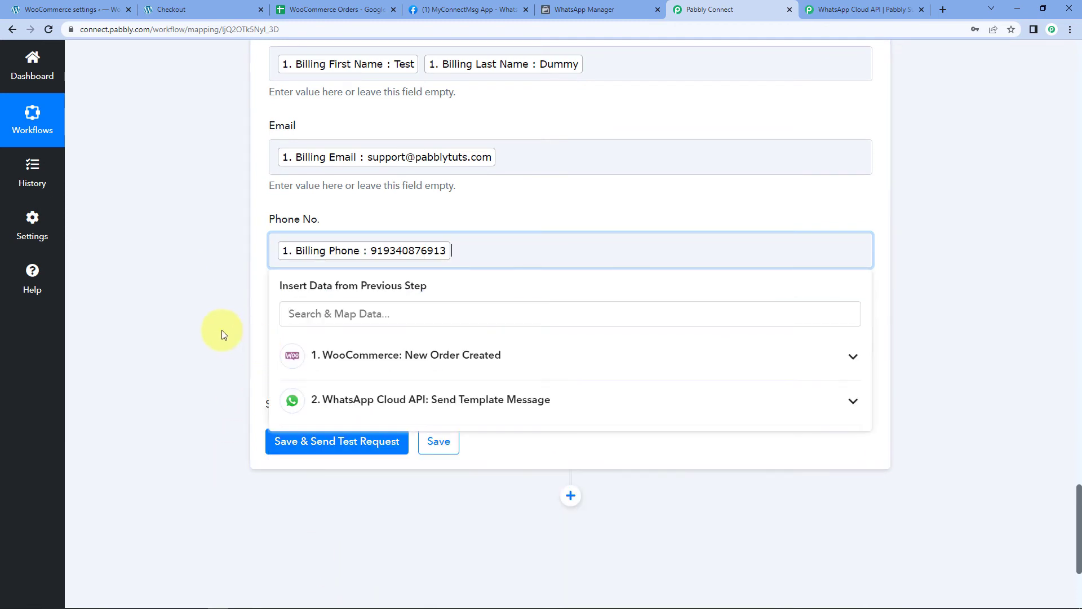
Map the Product Name field to Line Items 0 Name, searching the WooCommerce order data for "ite"
{"action": "left_click", "coordinate": [309, 336]}
{"action": "left_click", "coordinate": [398, 448]}
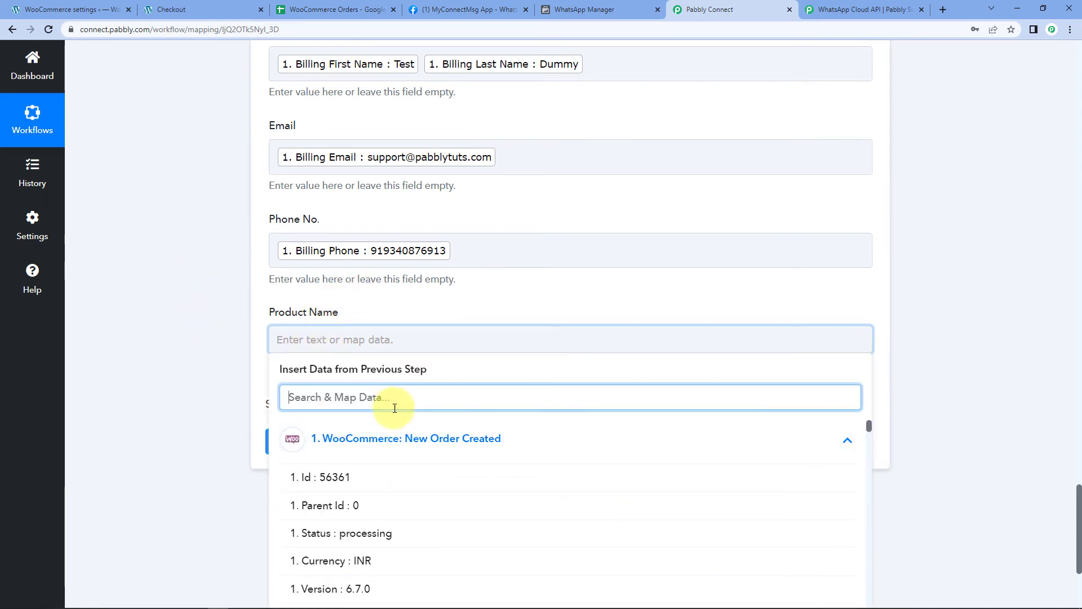
{"action": "type", "text": "ite"}
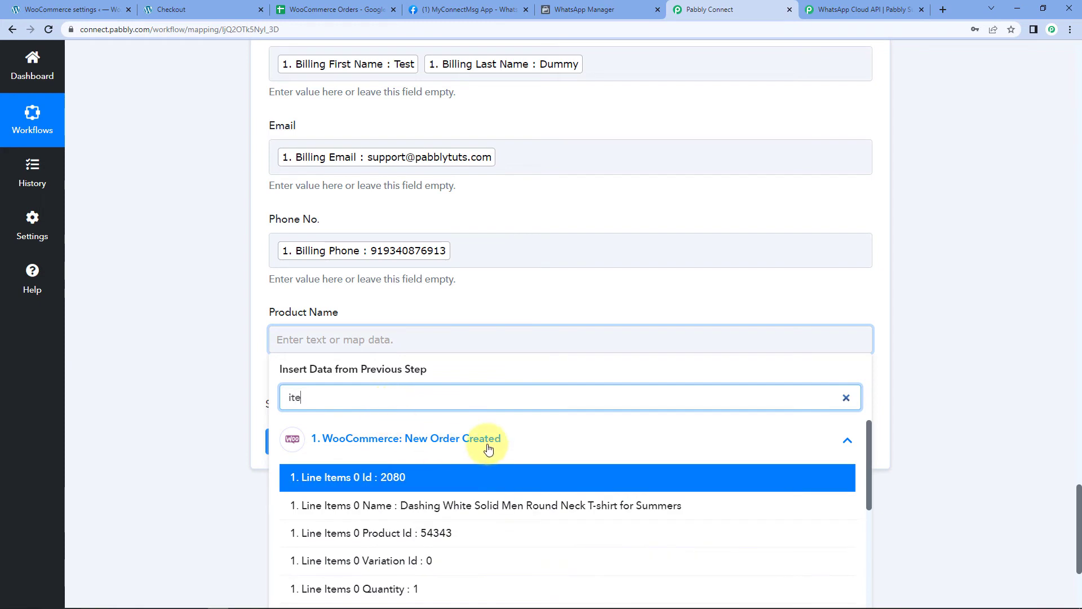
{"action": "left_click", "coordinate": [445, 507]}
{"action": "left_click", "coordinate": [225, 305]}
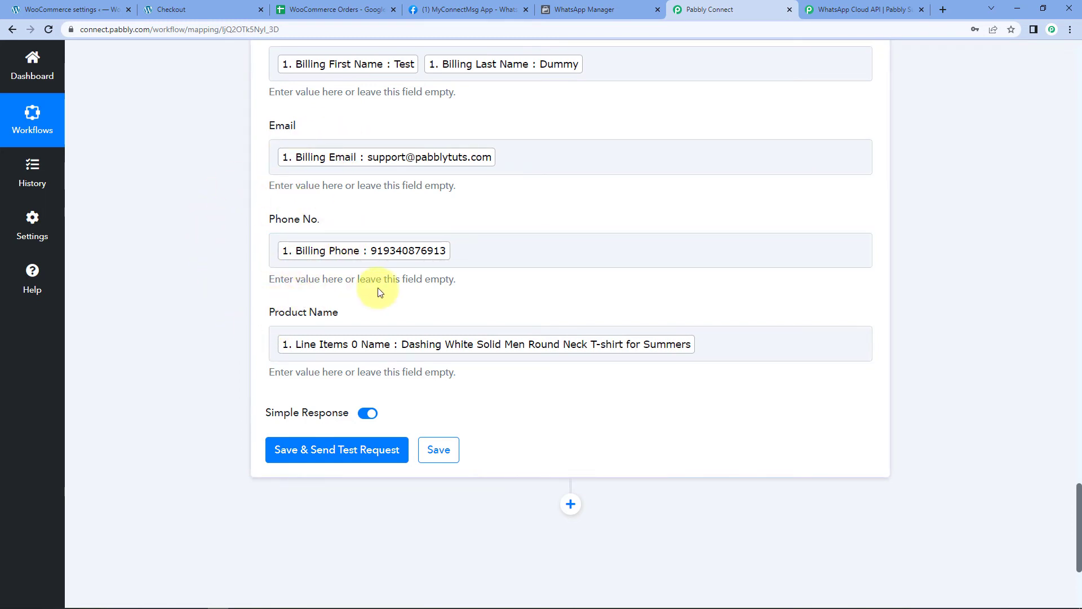
Check the WooCommerce Orders sheet before the test, and save the Google Sheets action while sending its test request
{"action": "left_click", "coordinate": [339, 9]}
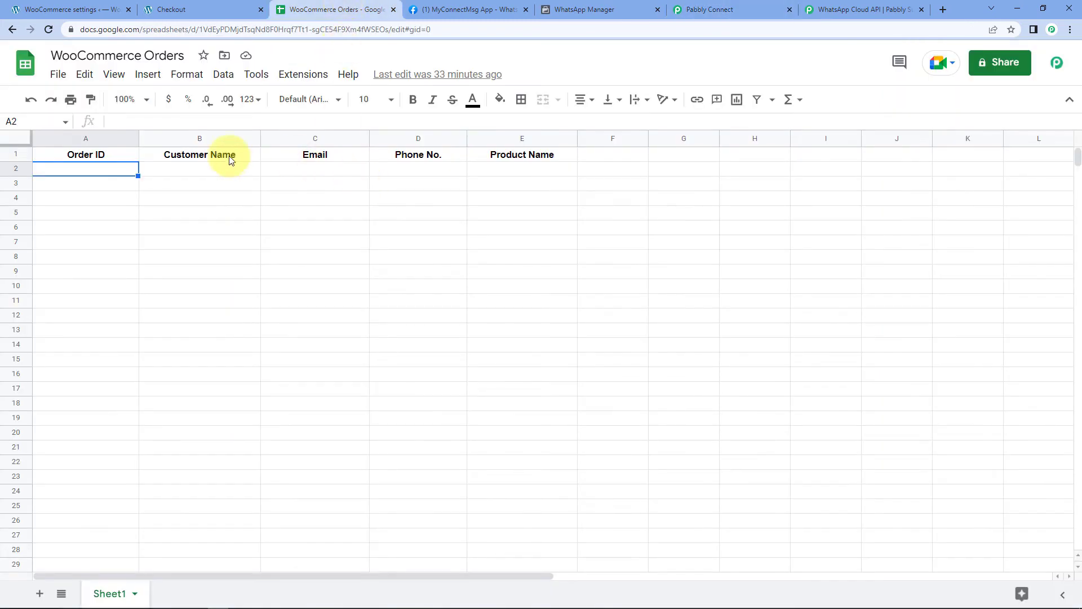
{"action": "left_click", "coordinate": [745, 7]}
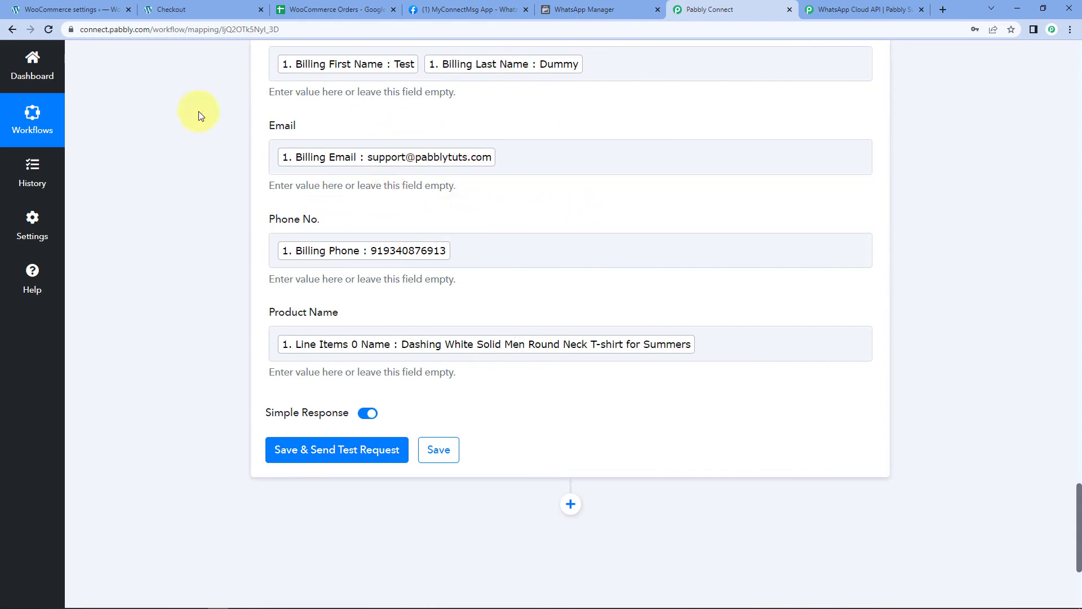
{"action": "left_click", "coordinate": [356, 444]}
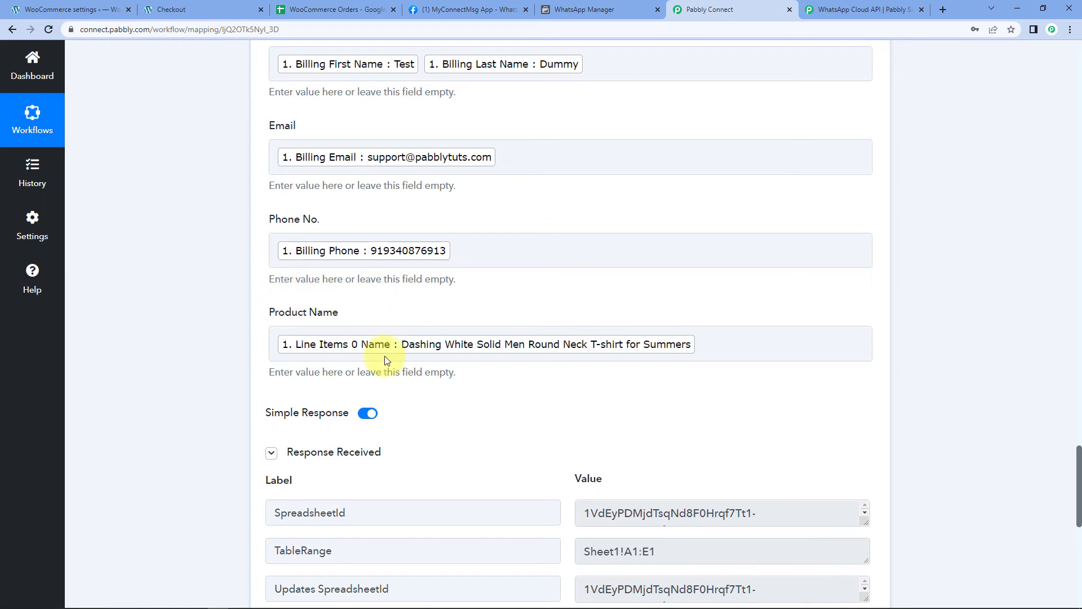
Remove the bold formatting from row 2 of the WooCommerce Orders sheet and widen the Product Name column to fit its text
{"action": "left_click", "coordinate": [333, 10]}
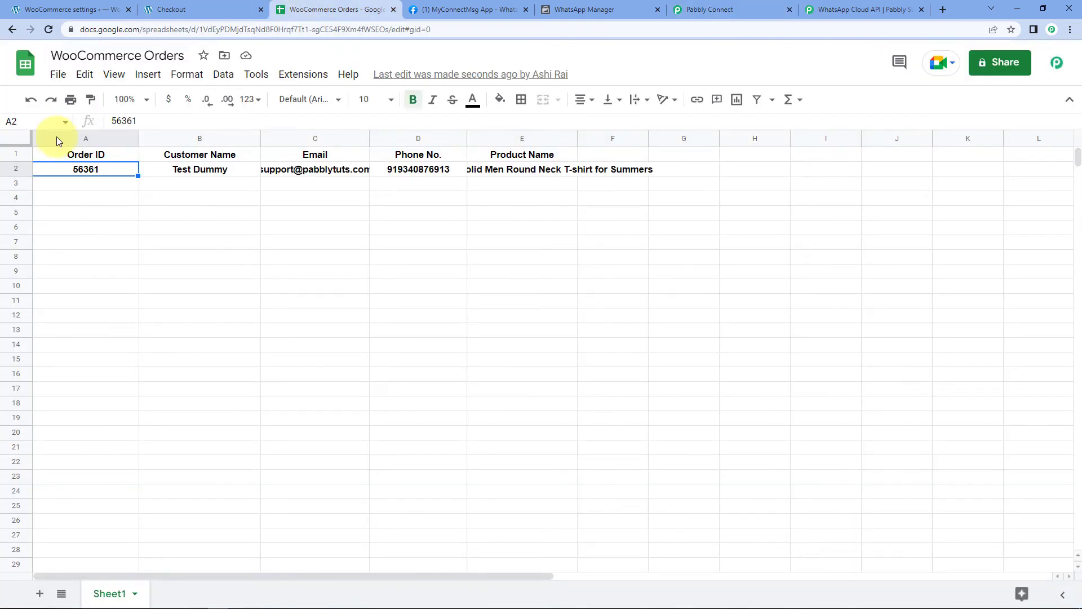
{"action": "left_click", "coordinate": [19, 168]}
{"action": "key", "text": "ctrl+b"}
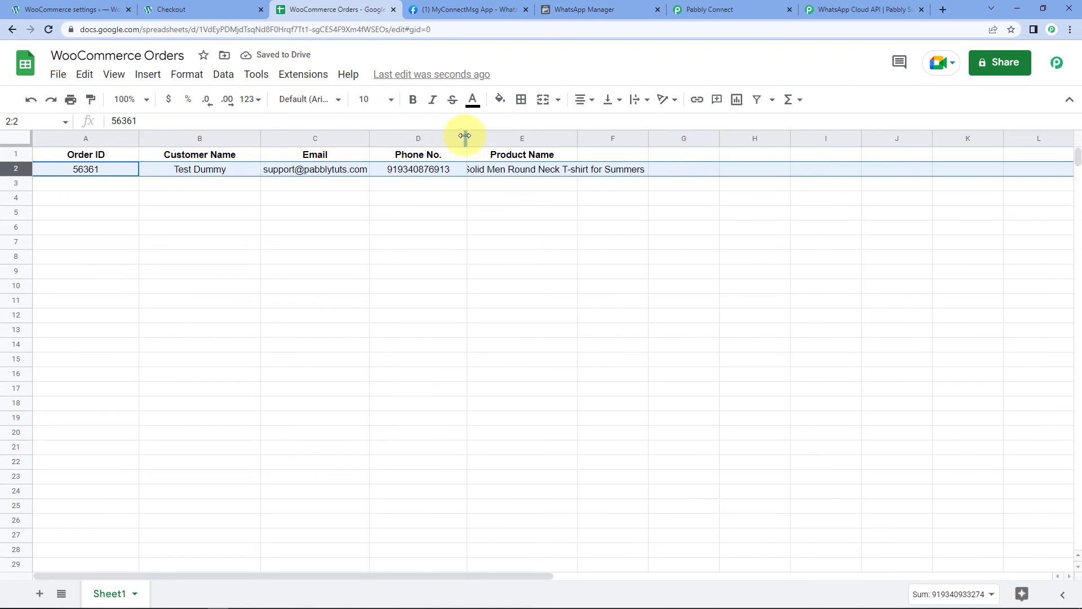
{"action": "left_click_drag", "start_coordinate": [577, 136], "coordinate": [767, 139]}
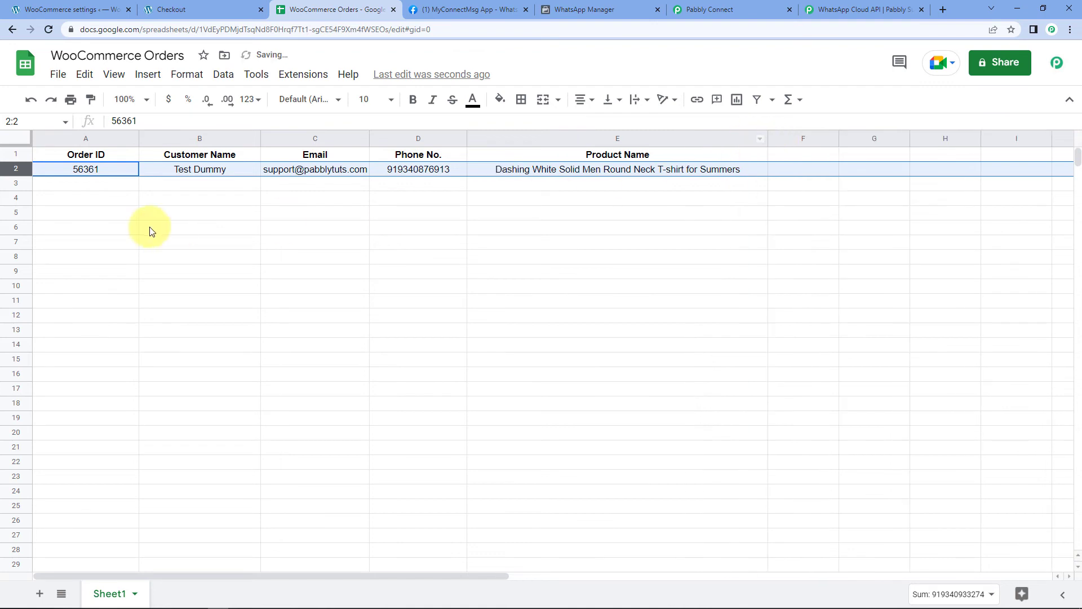
Review the order ID, customer name, email, phone number and product name in row 2 of the sheet
{"action": "left_click", "coordinate": [103, 174]}
{"action": "left_click", "coordinate": [192, 172]}
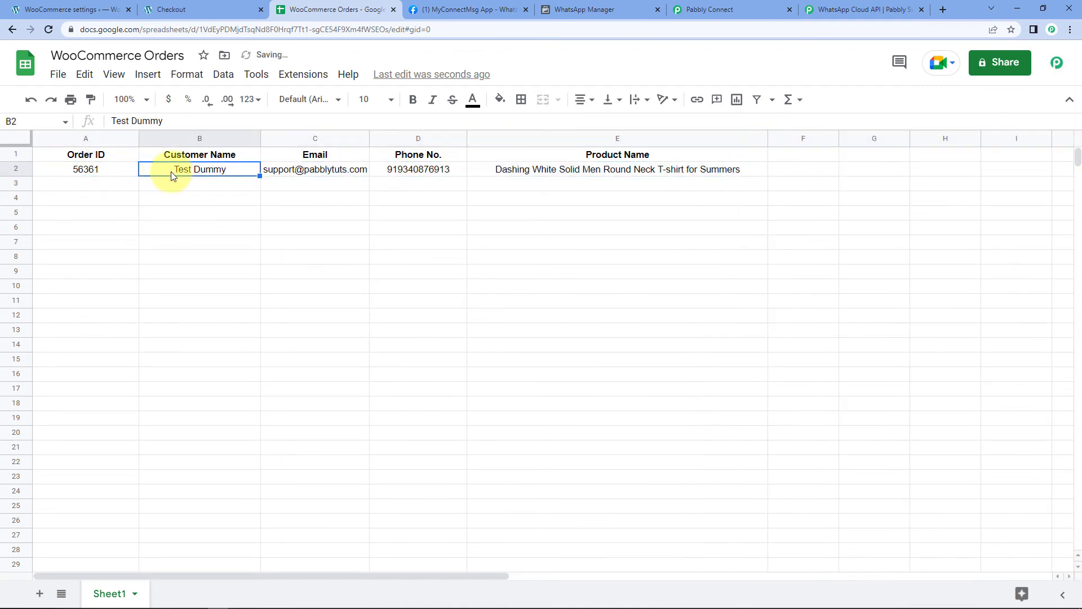
{"action": "left_click", "coordinate": [279, 171]}
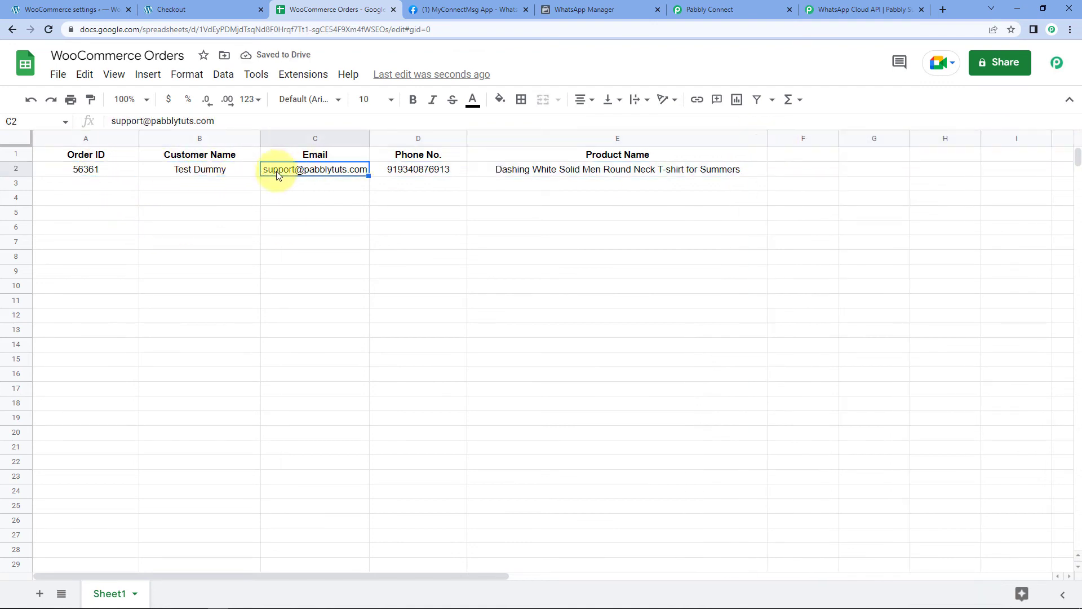
{"action": "left_click", "coordinate": [419, 171]}
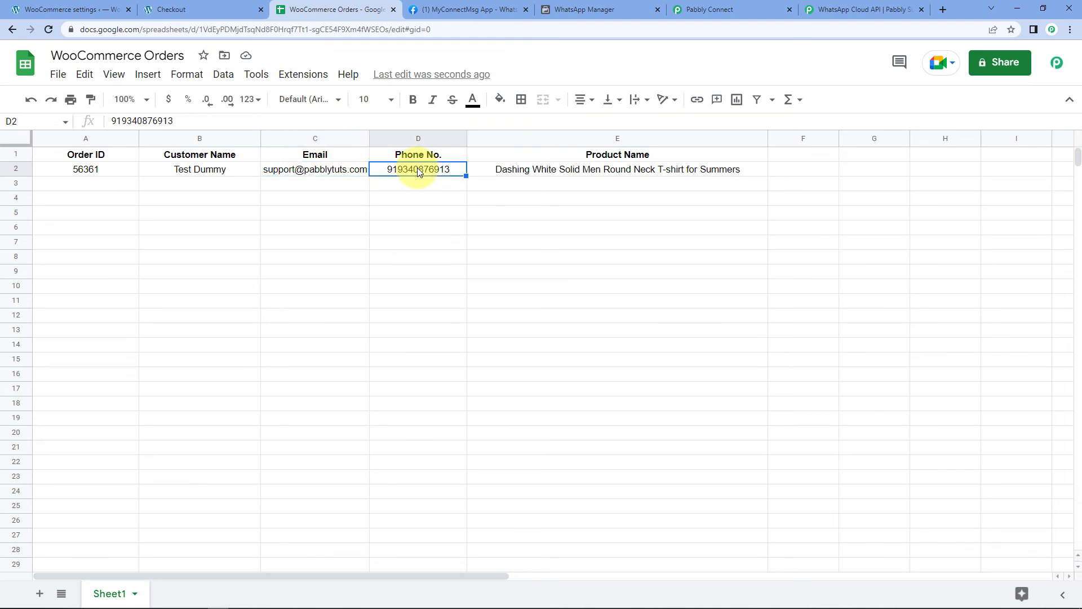
{"action": "left_click", "coordinate": [544, 177]}
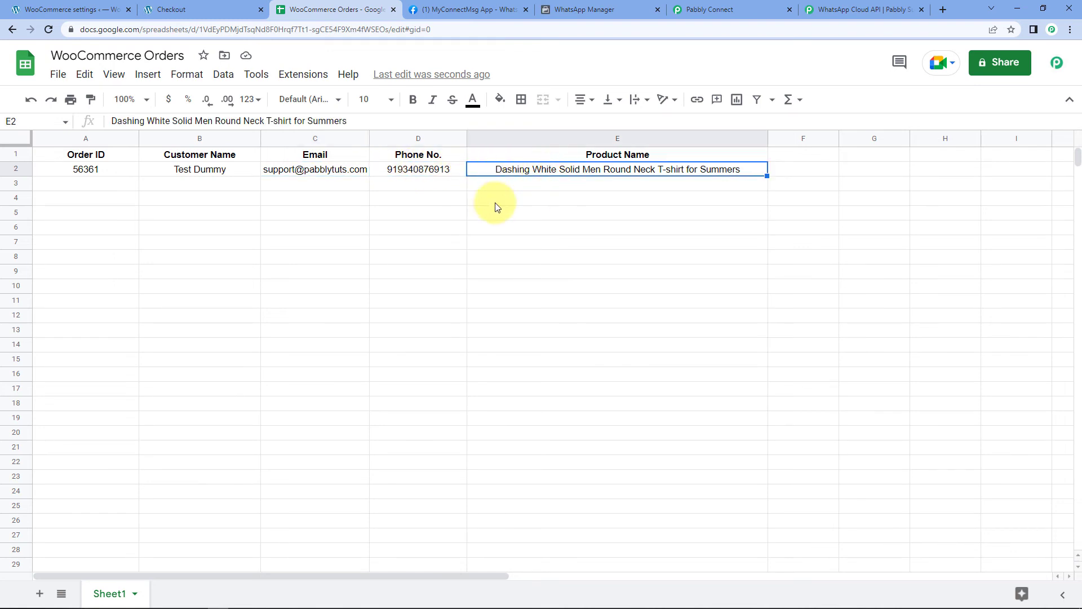
{"action": "left_click", "coordinate": [89, 170]}
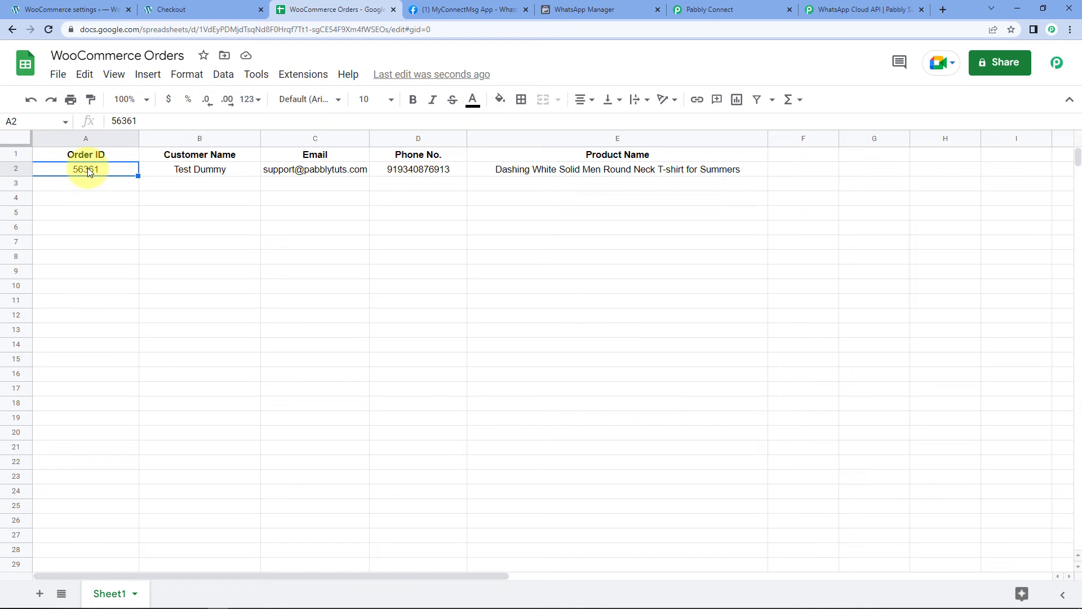
Return from the received order to the WooCommerce shop and open the Iron Press product page
{"action": "left_click", "coordinate": [192, 9]}
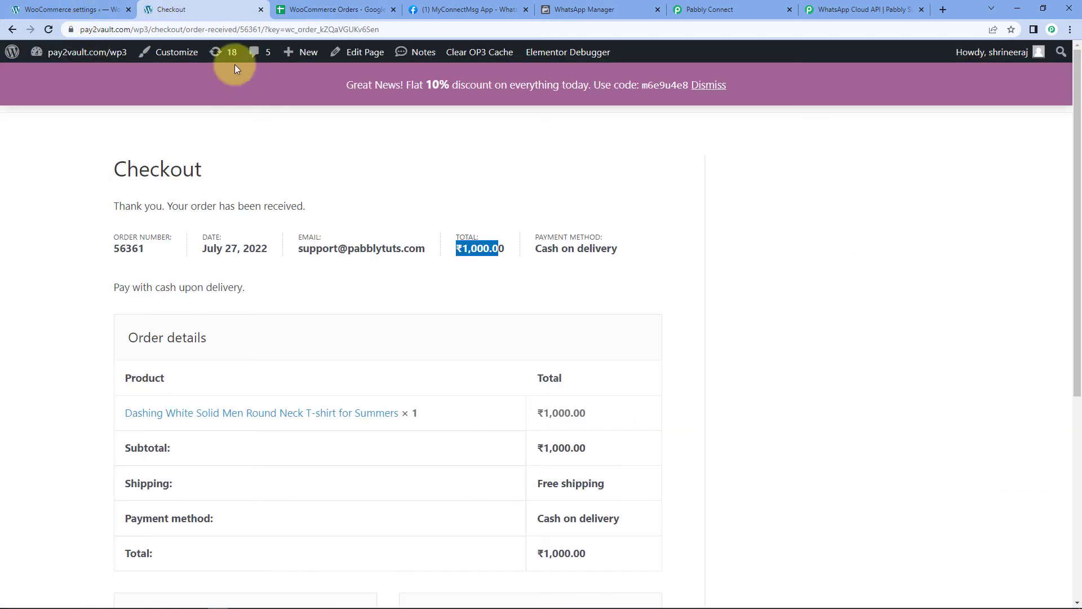
{"action": "left_click", "coordinate": [12, 29]}
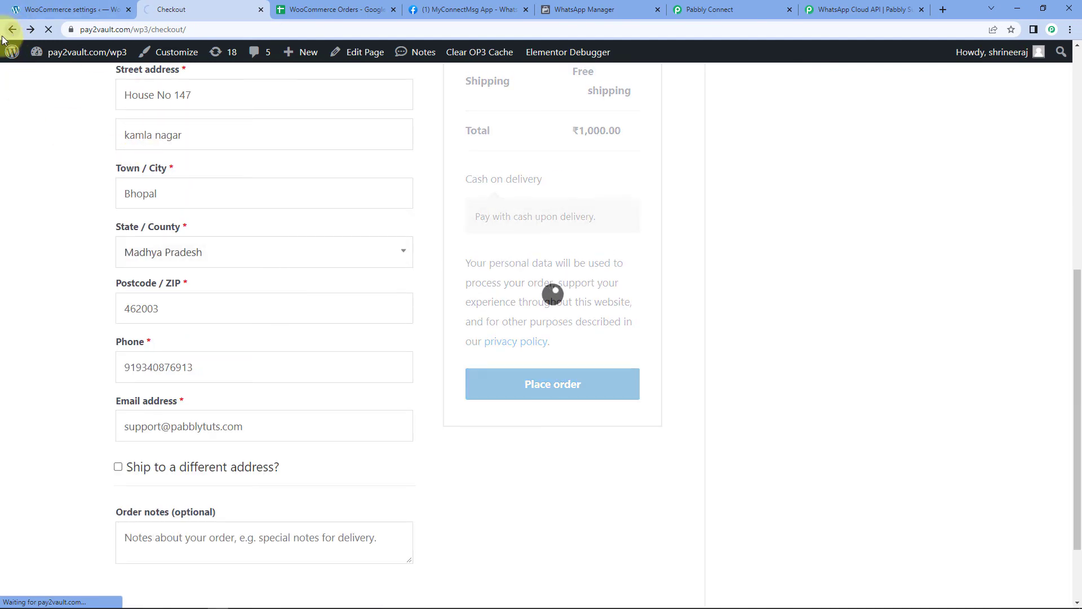
{"action": "left_click", "coordinate": [11, 32]}
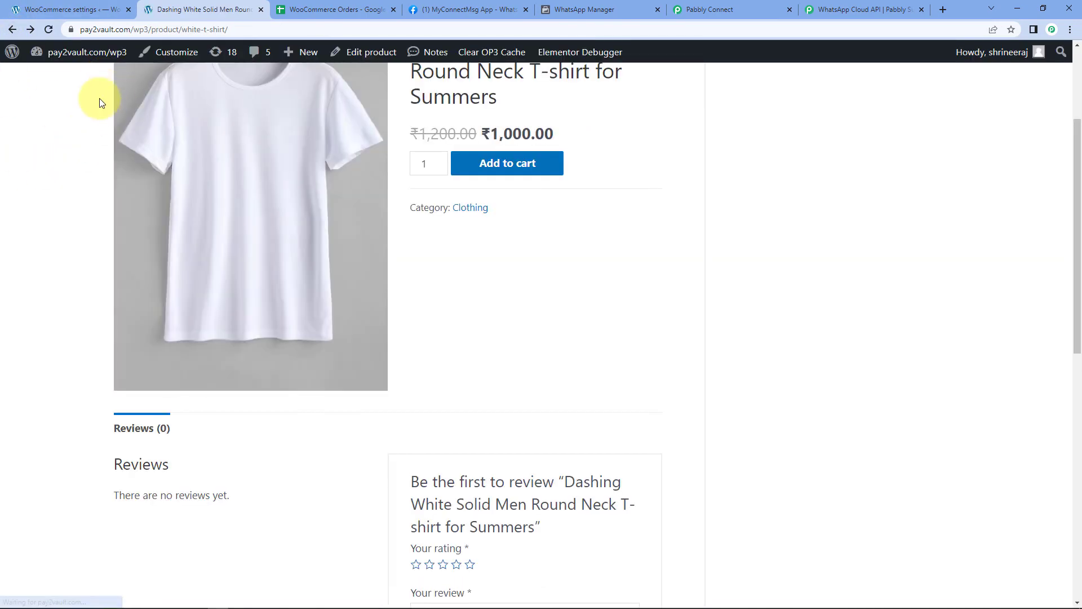
{"action": "left_click", "coordinate": [11, 30]}
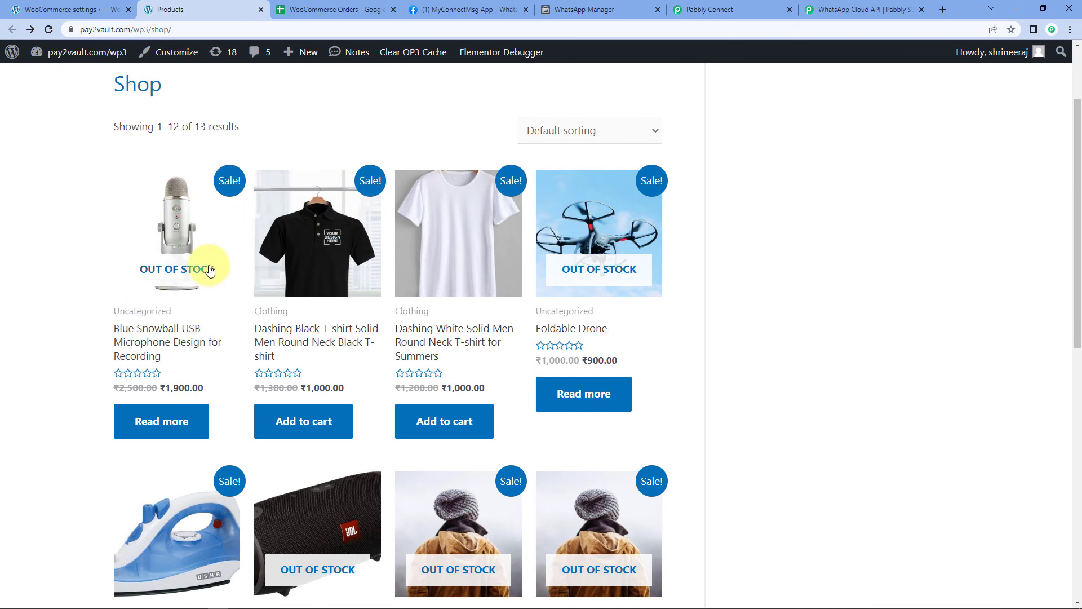
{"action": "scroll", "coordinate": [58, 333], "scroll_direction": "down", "scroll_amount": 3}
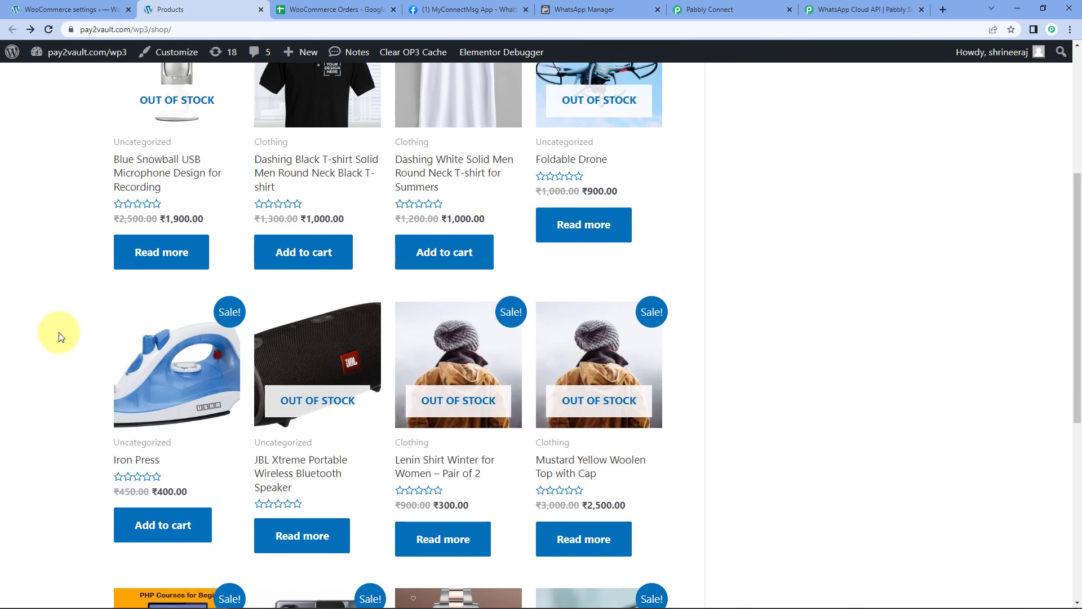
{"action": "left_click", "coordinate": [145, 466]}
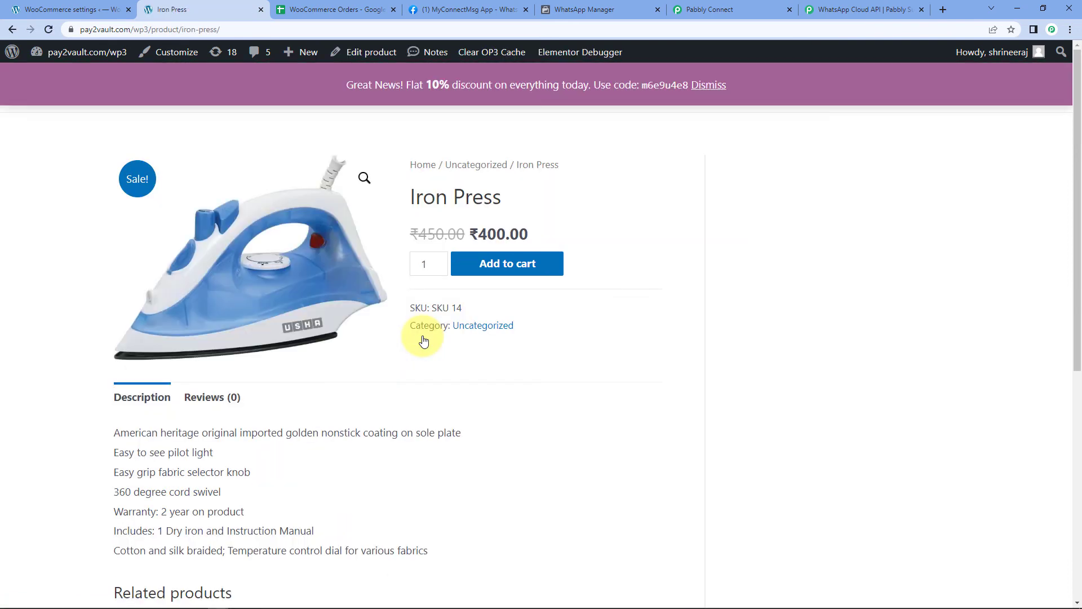
Add one Iron Press to the cart and proceed to checkout
{"action": "left_click", "coordinate": [508, 270]}
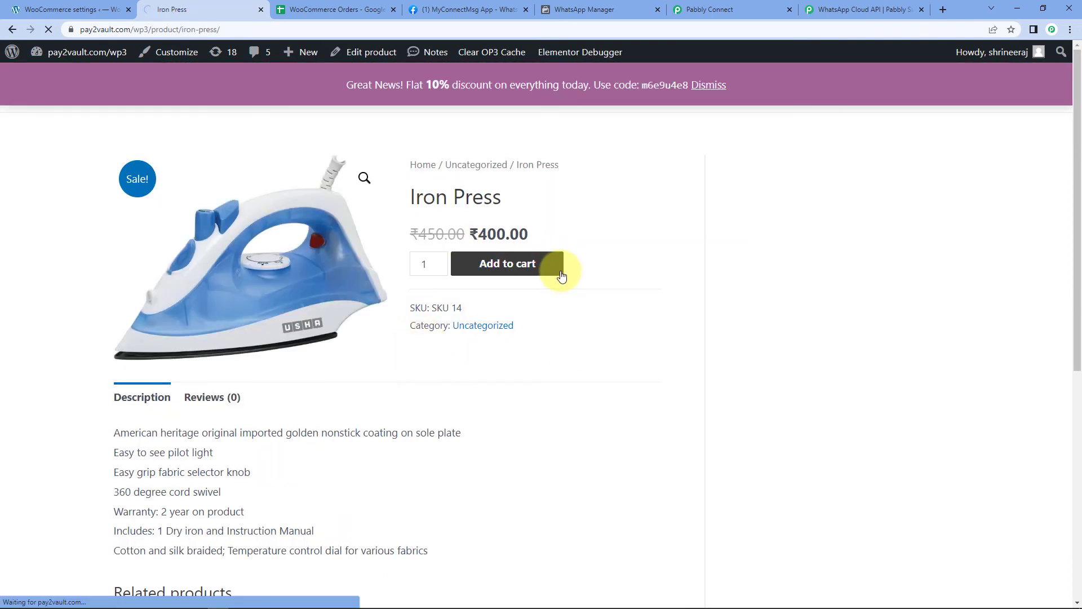
{"action": "scroll", "coordinate": [542, 276], "scroll_direction": "down", "scroll_amount": 4}
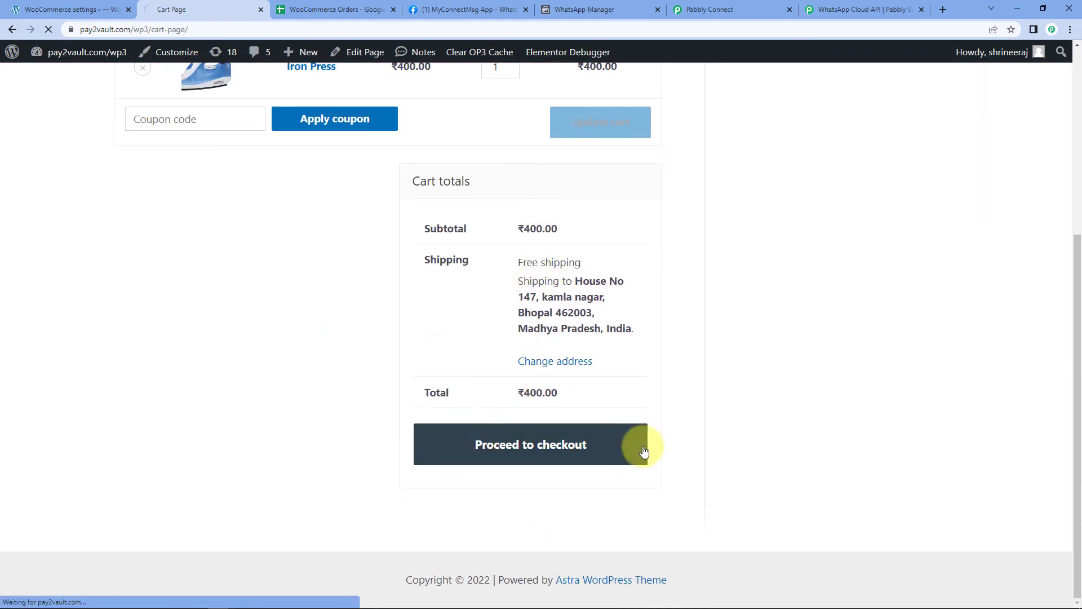
{"action": "left_click", "coordinate": [640, 444]}
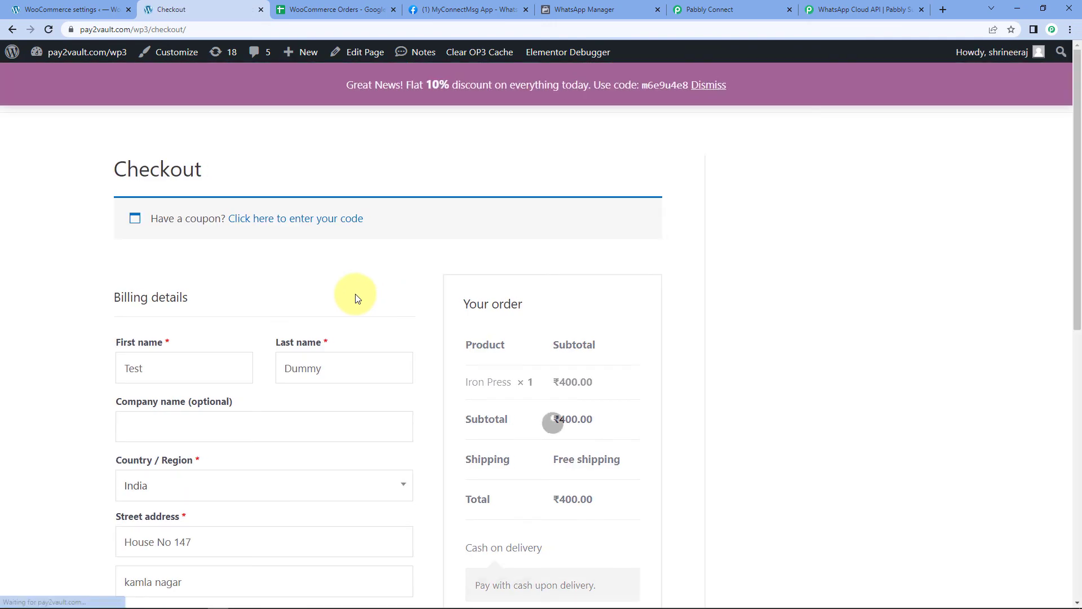
Clear the first name and last name in the checkout billing details
{"action": "scroll", "coordinate": [332, 305], "scroll_direction": "down", "scroll_amount": 3}
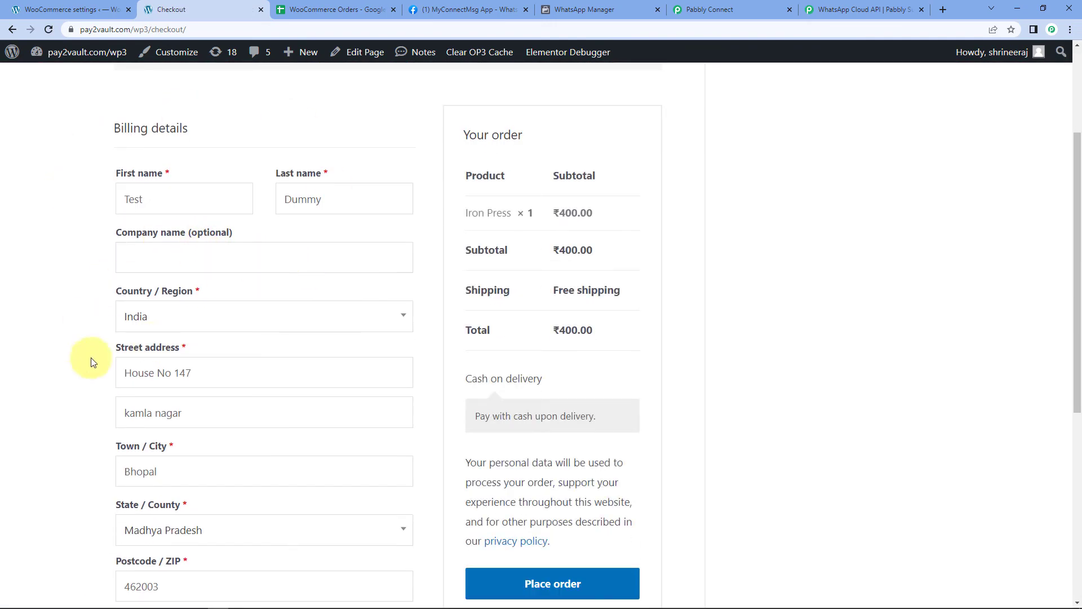
{"action": "double_click", "coordinate": [199, 197]}
{"action": "key", "text": "BackSpace"}
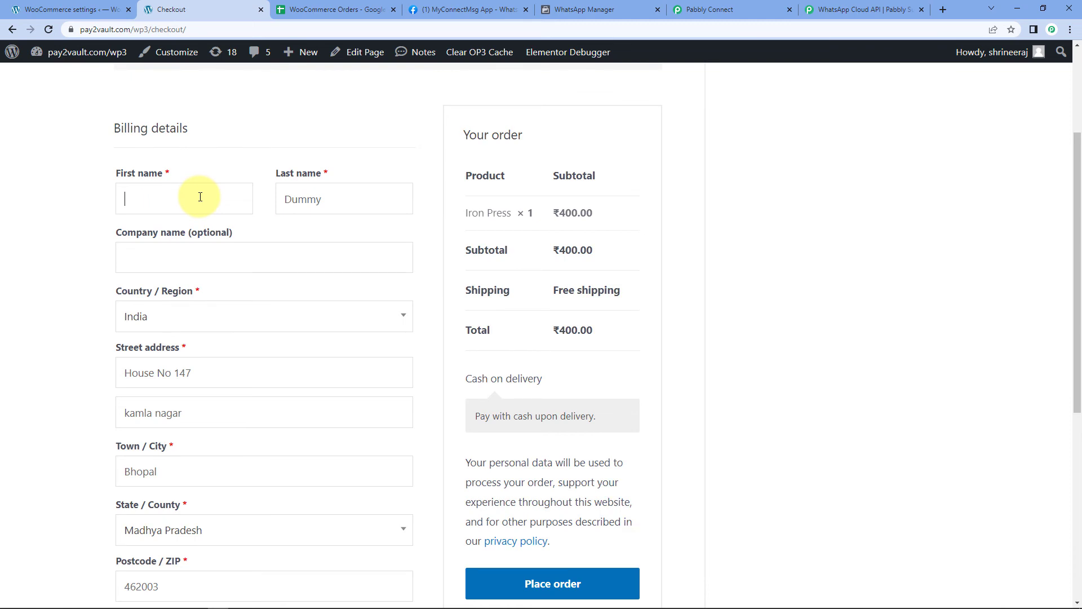
{"action": "key", "text": "Tab"}
{"action": "key", "text": "BackSpace"}
{"action": "left_click", "coordinate": [147, 207]}
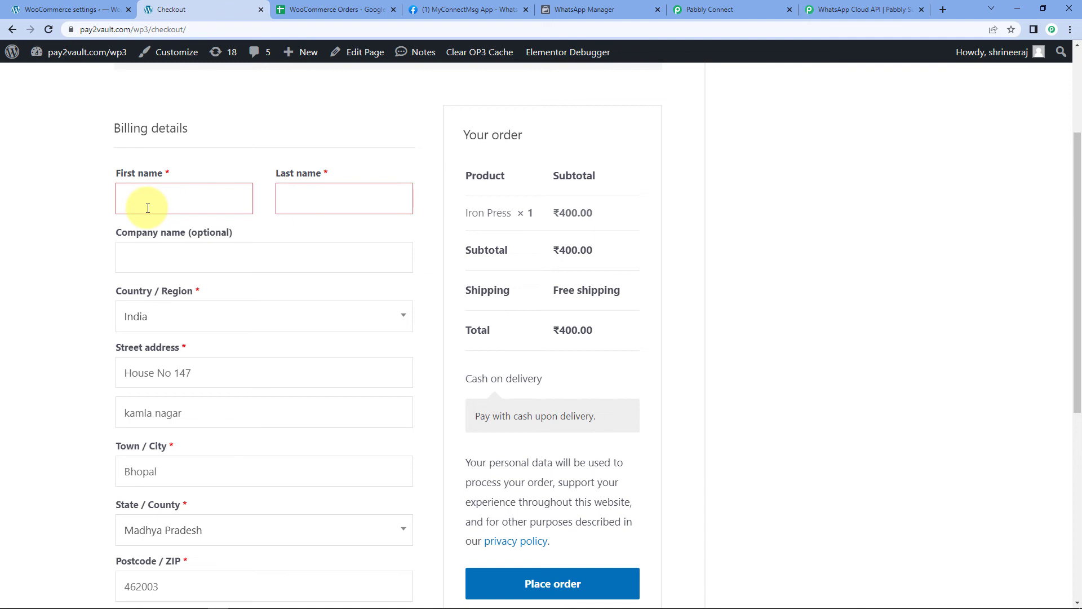
Enter the test customer's new first and last name in the billing details and place the Iron Press order
{"action": "type", "text": "Dummy"}
{"action": "key", "text": "Tab"}
{"action": "type", "text": "Last Anme"}
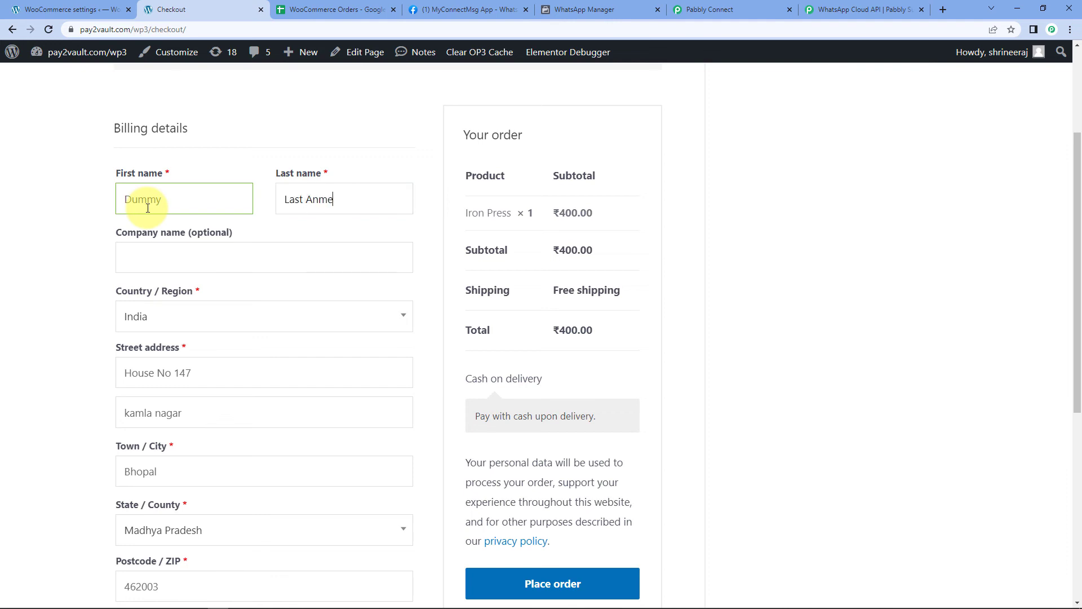
{"action": "key", "text": "BackSpace"}
{"action": "key", "text": "BackSpace"}
{"action": "key", "text": "BackSpace"}
{"action": "type", "text": "Name"}
{"action": "key", "text": "BackSpace"}
{"action": "type", "text": "e"}
{"action": "left_click", "coordinate": [213, 156]}
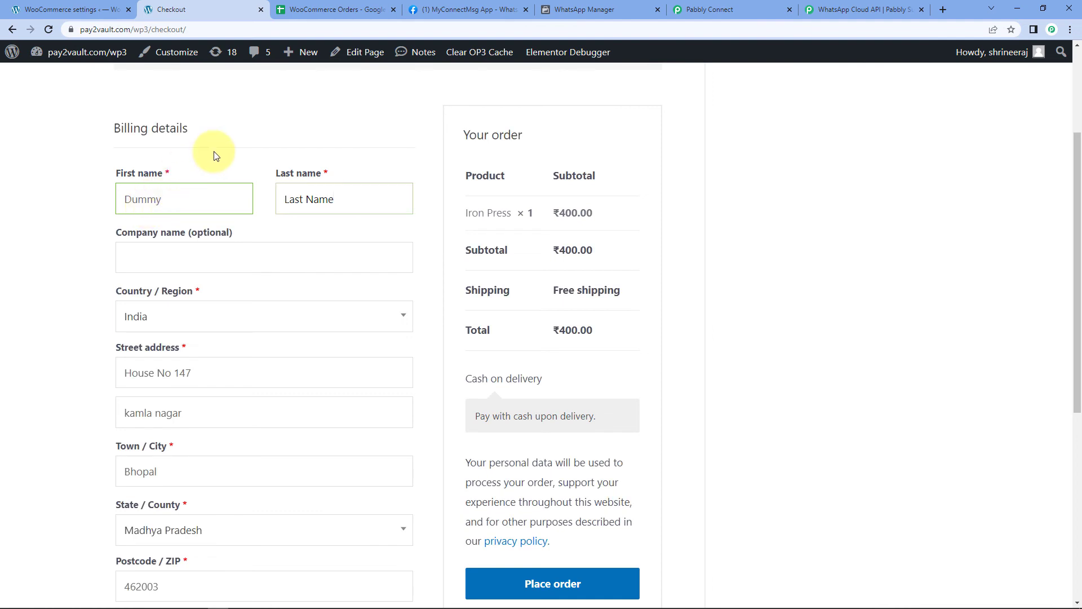
{"action": "left_click", "coordinate": [592, 600]}
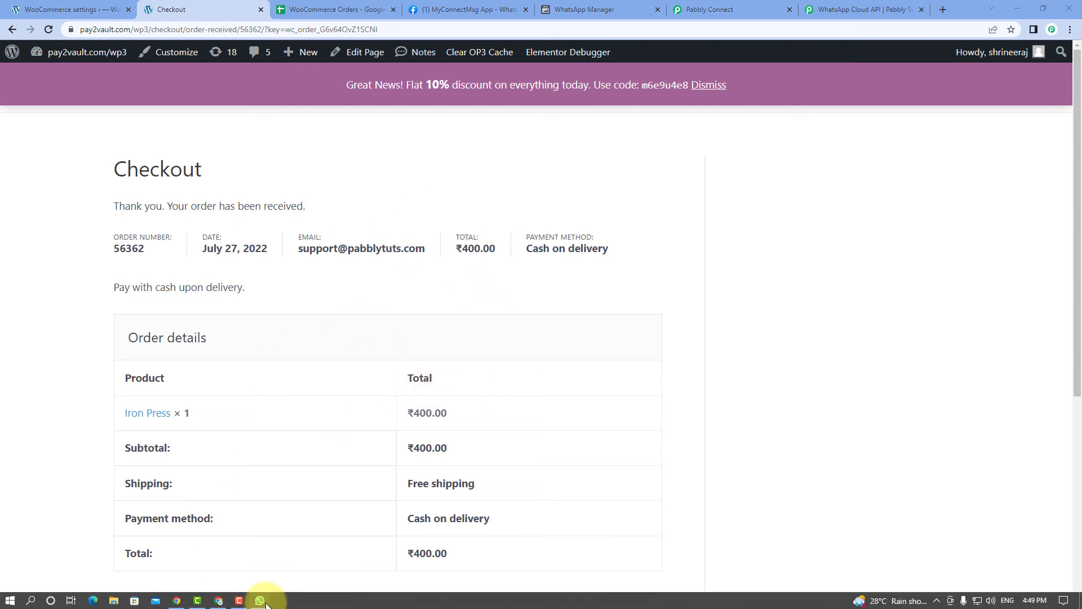
Switch to WhatsApp and check the customer name and product in the newest Order Confirmation message
{"action": "left_click", "coordinate": [269, 602]}
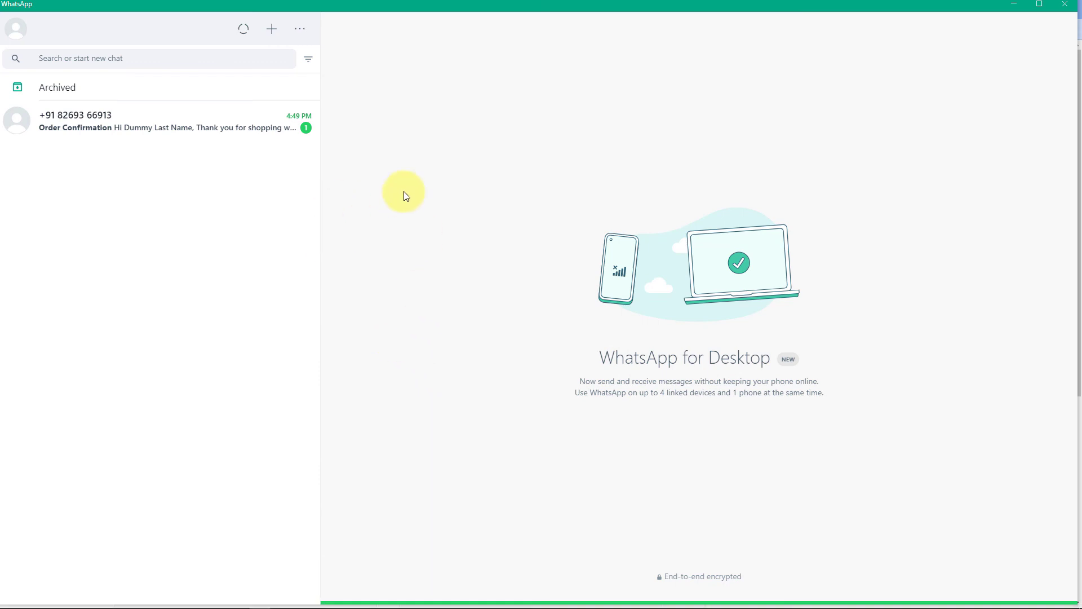
{"action": "left_click", "coordinate": [212, 116]}
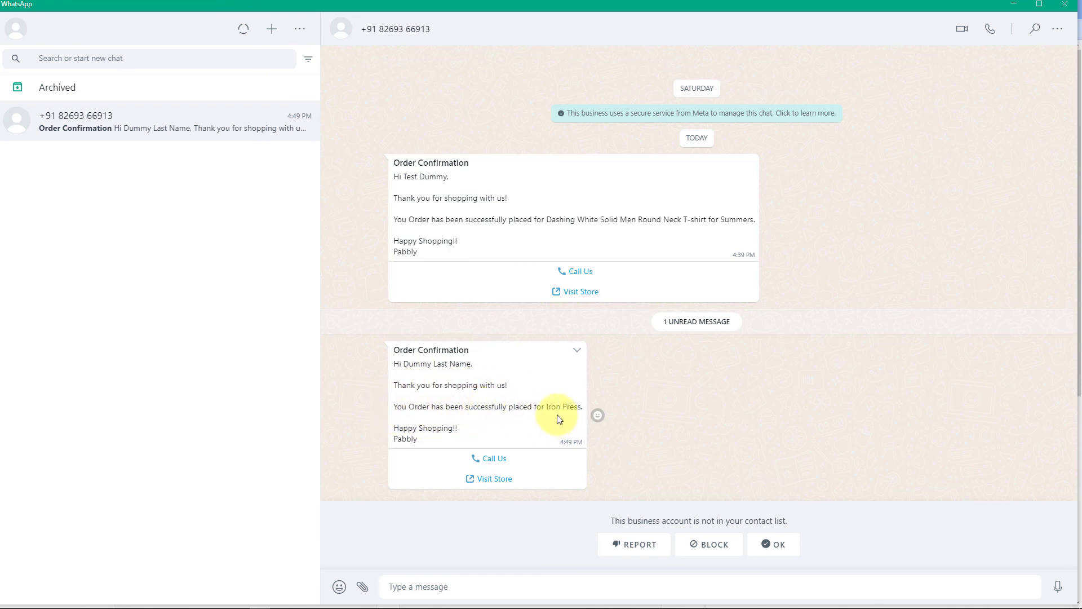
{"action": "left_click_drag", "start_coordinate": [546, 407], "coordinate": [597, 413]}
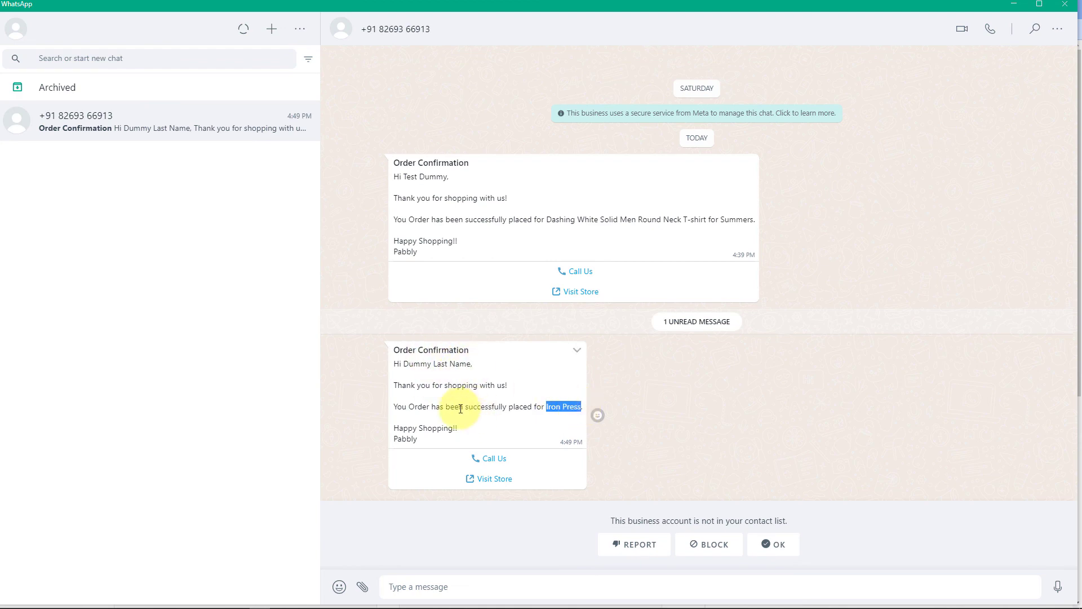
{"action": "left_click", "coordinate": [704, 364]}
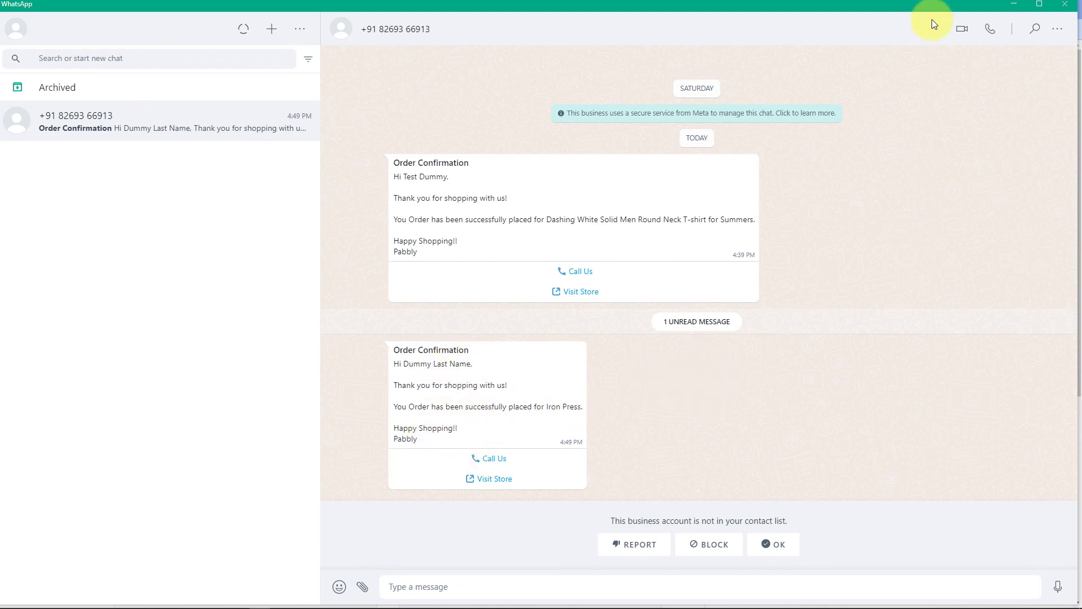
Switch to the WooCommerce Orders spreadsheet and check the newest row's order ID, customer name, email, phone number and product name
{"action": "left_click", "coordinate": [1012, 7]}
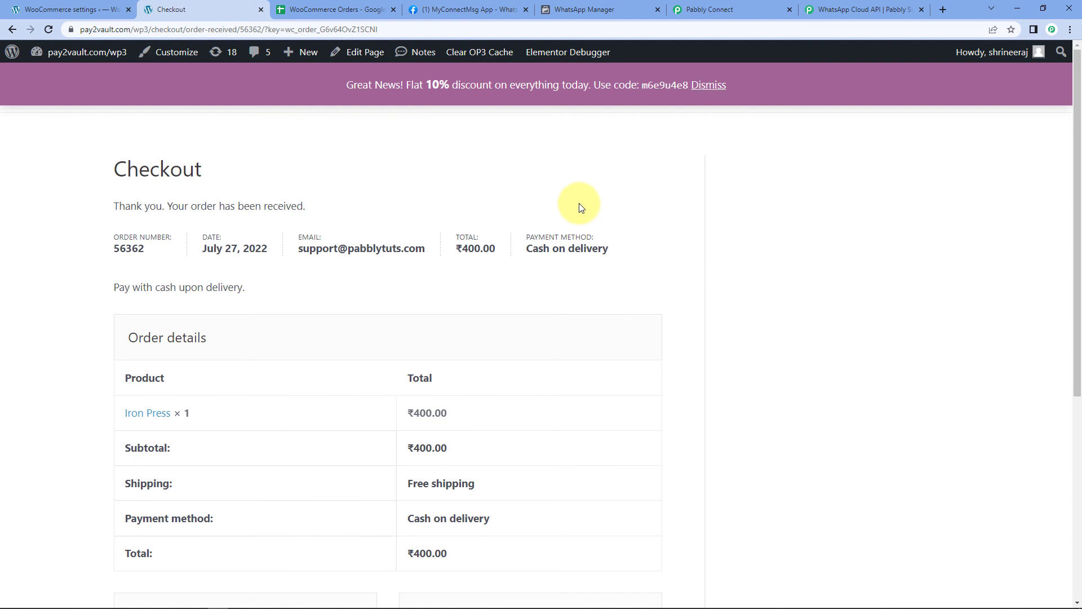
{"action": "left_click", "coordinate": [352, 10]}
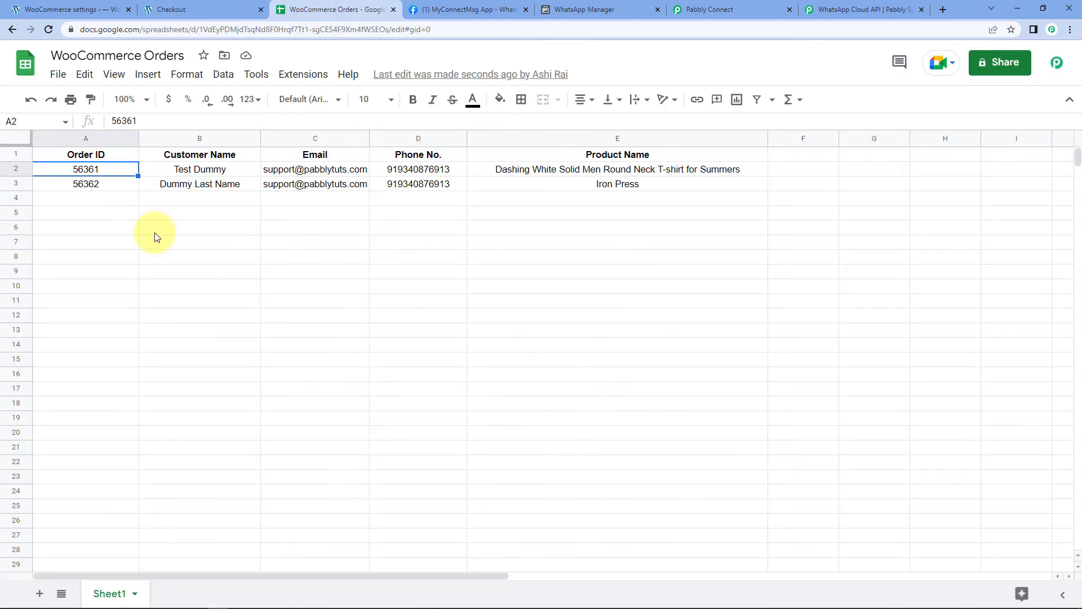
{"action": "left_click", "coordinate": [115, 202]}
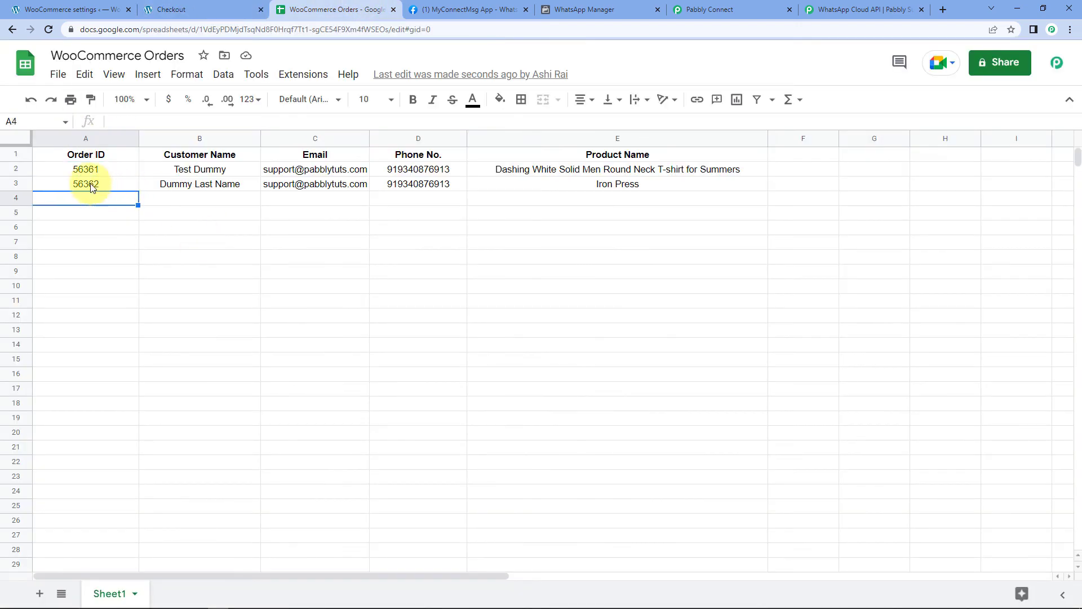
{"action": "left_click_drag", "start_coordinate": [88, 184], "coordinate": [651, 190]}
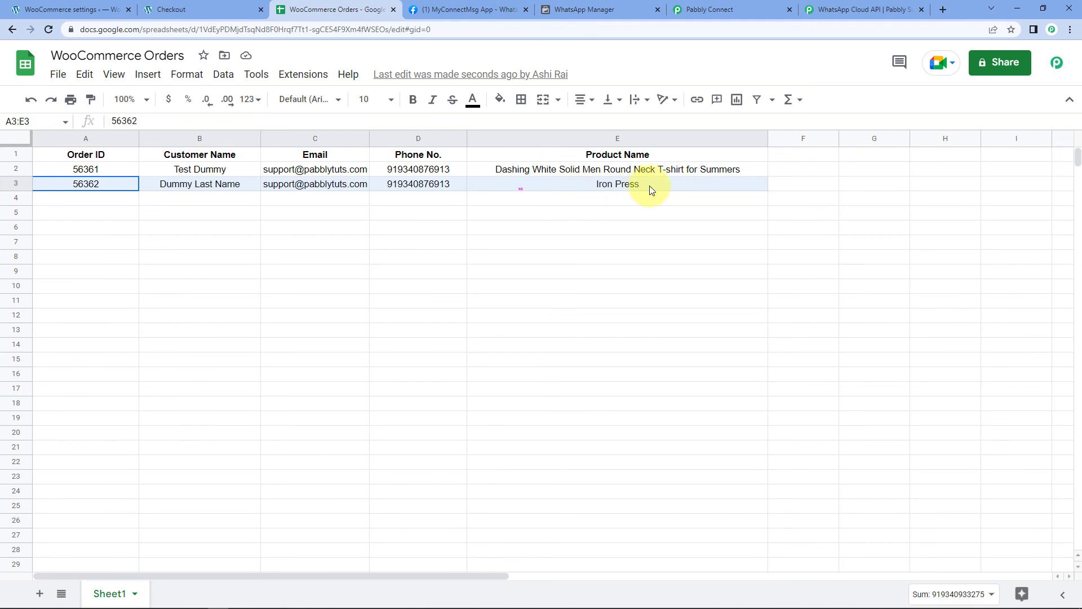
{"action": "left_click", "coordinate": [168, 199]}
{"action": "left_click", "coordinate": [186, 184]}
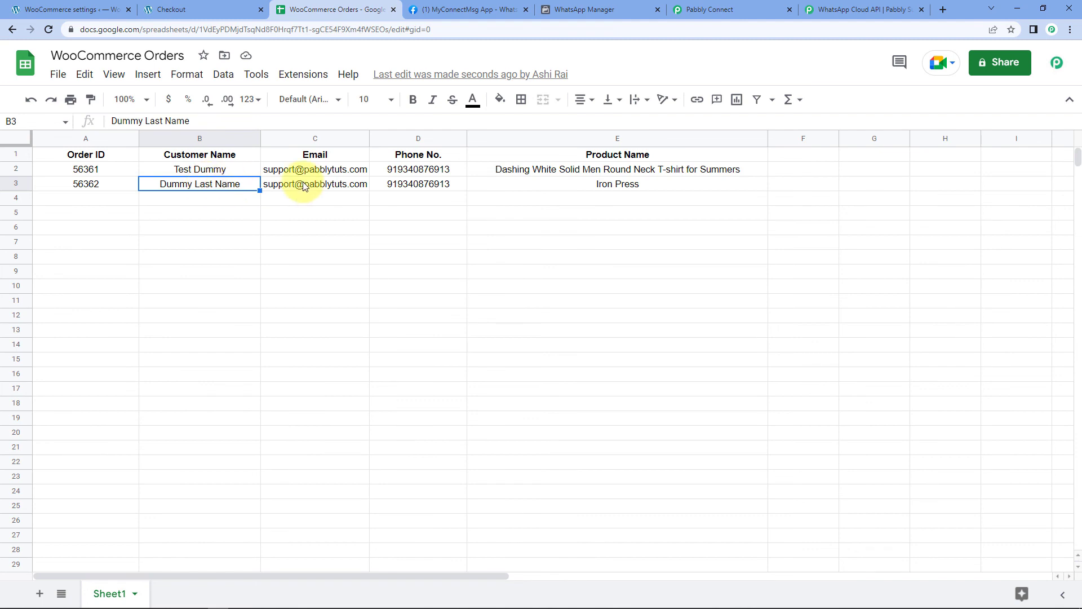
{"action": "left_click", "coordinate": [333, 182]}
{"action": "left_click", "coordinate": [417, 186]}
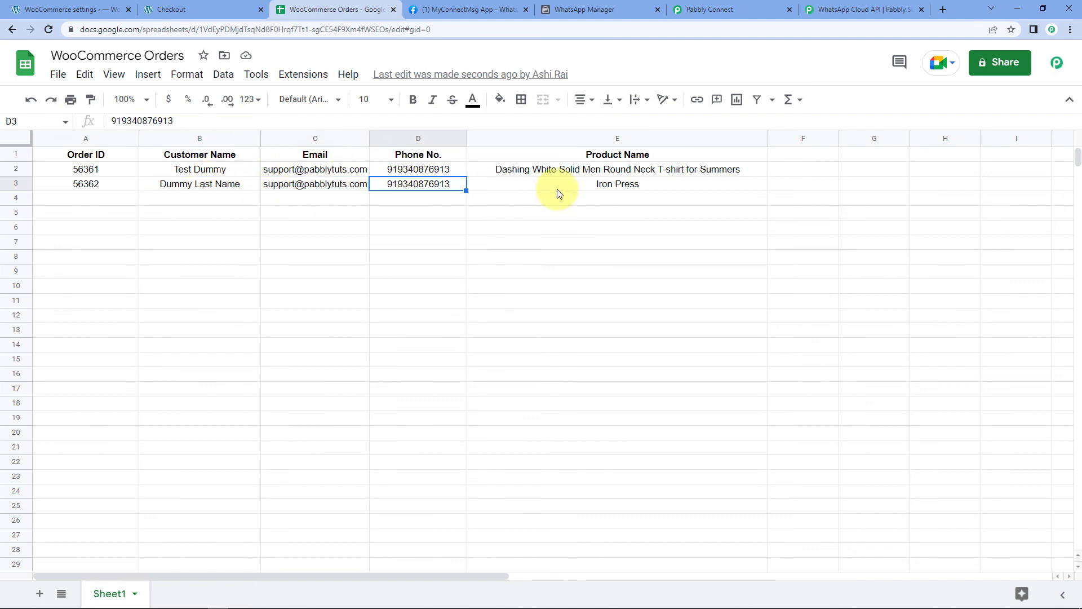
{"action": "left_click", "coordinate": [556, 190]}
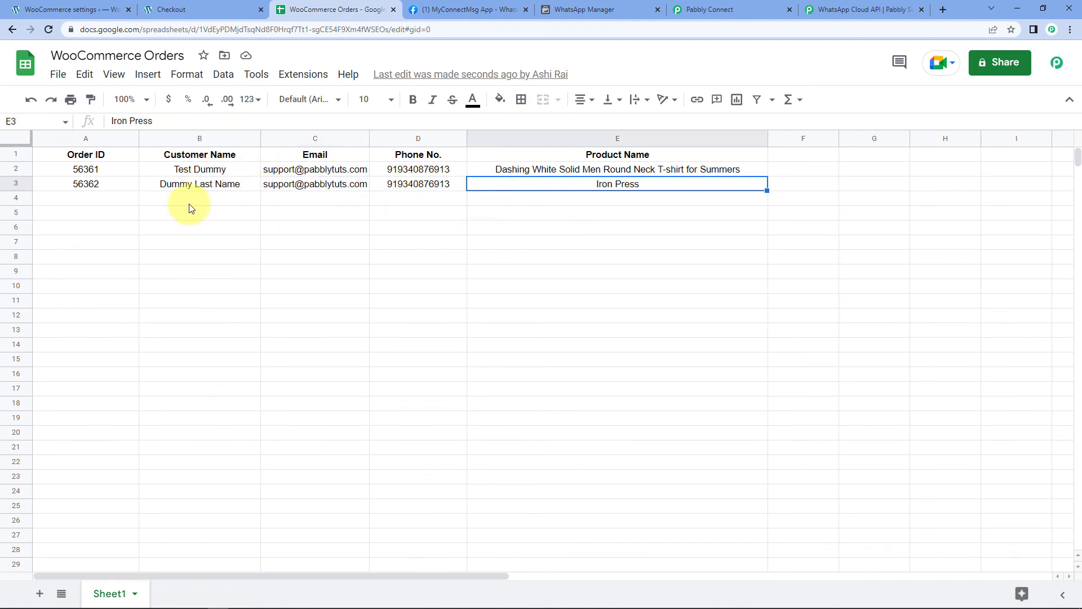
{"action": "left_click", "coordinate": [109, 202]}
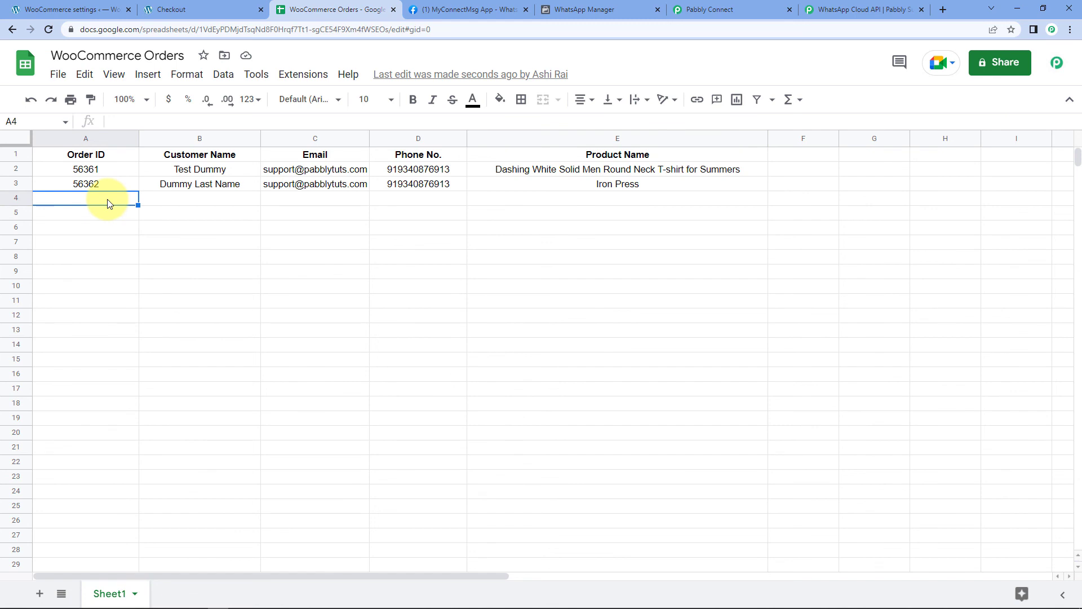
Switch to the Pabbly Connect workflow and collapse its WooCommerce, WhatsApp Cloud API and Google Sheets steps to review the whole sequence
{"action": "left_click", "coordinate": [732, 9]}
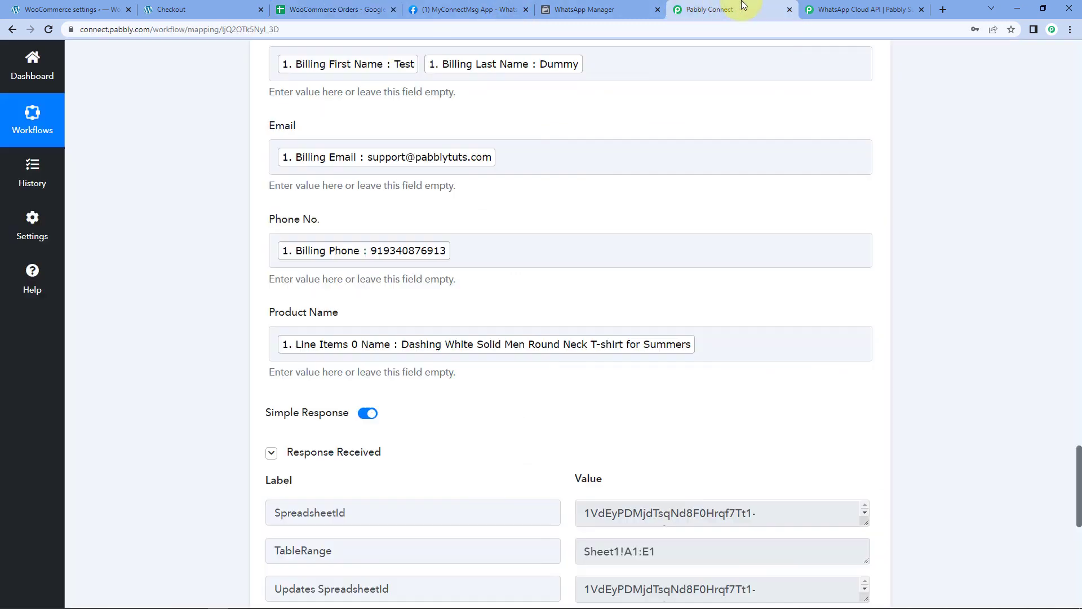
{"action": "scroll", "coordinate": [636, 241], "scroll_direction": "up", "scroll_amount": 13}
{"action": "left_click", "coordinate": [877, 470]}
{"action": "scroll", "coordinate": [904, 422], "scroll_direction": "up", "scroll_amount": 12}
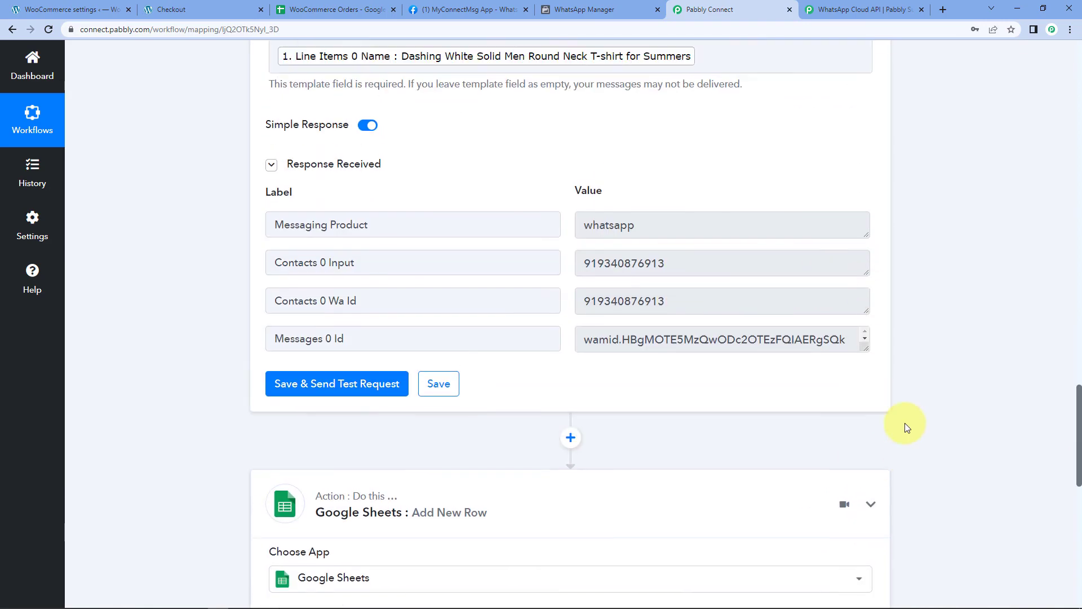
{"action": "scroll", "coordinate": [879, 346], "scroll_direction": "up", "scroll_amount": 20}
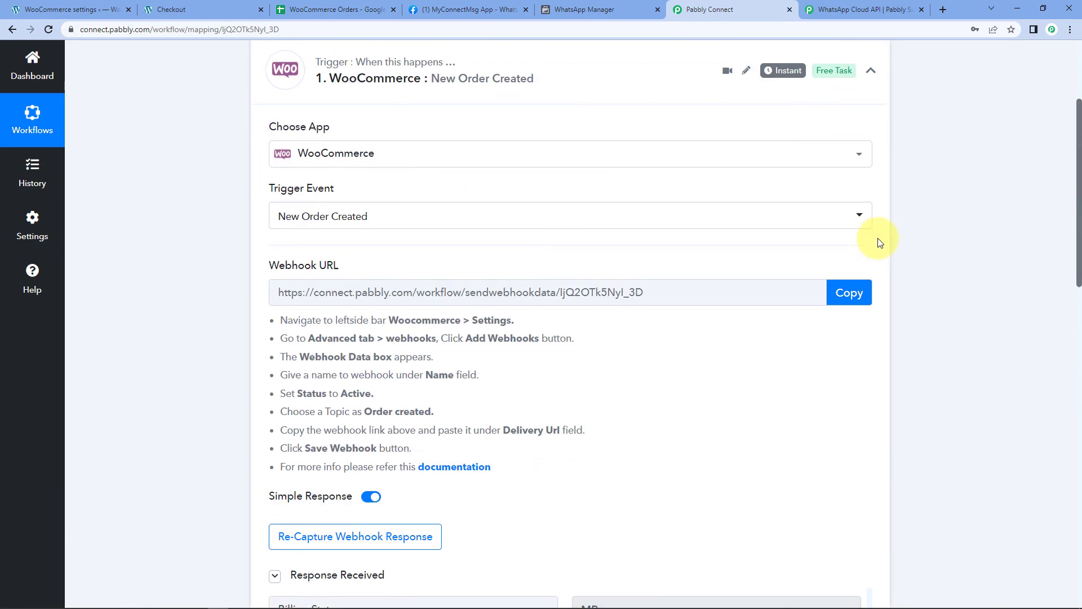
{"action": "left_click", "coordinate": [872, 99]}
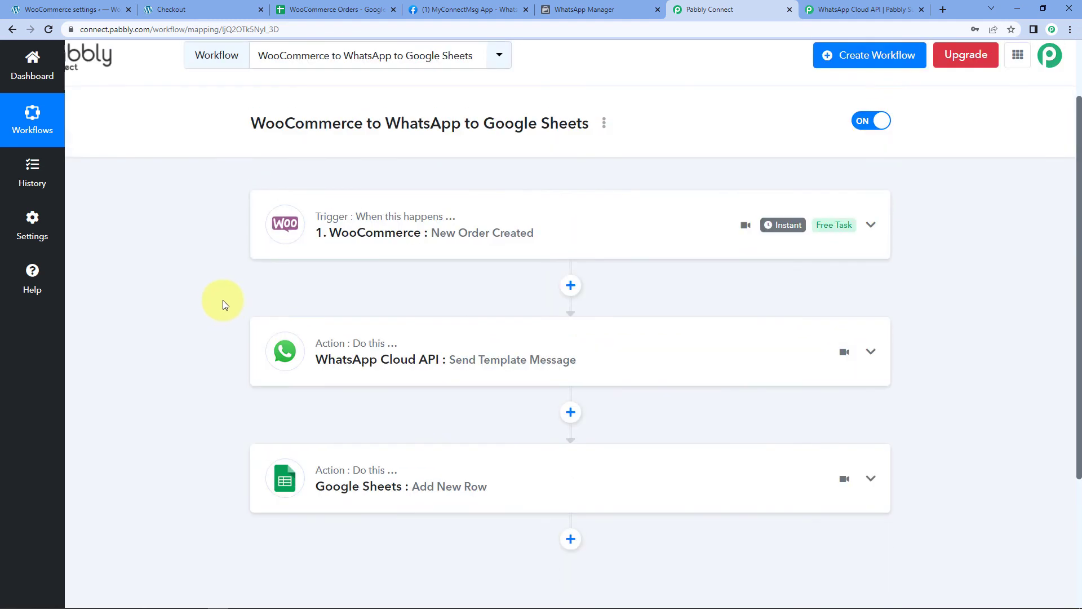
{"action": "scroll", "coordinate": [222, 299], "scroll_direction": "down", "scroll_amount": 1}
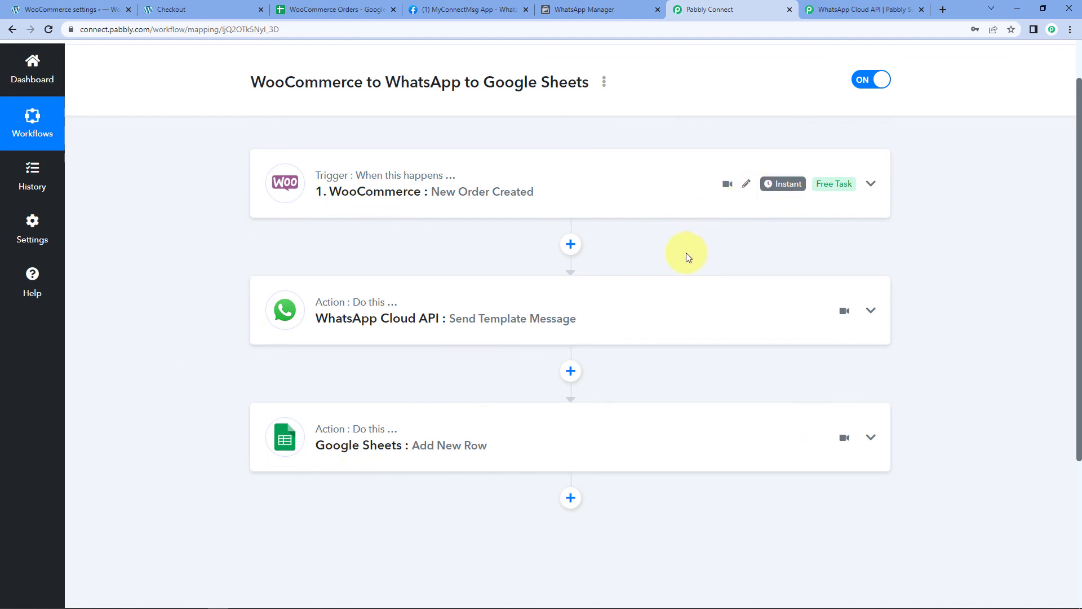
{"action": "scroll", "coordinate": [686, 252], "scroll_direction": "up", "scroll_amount": 1}
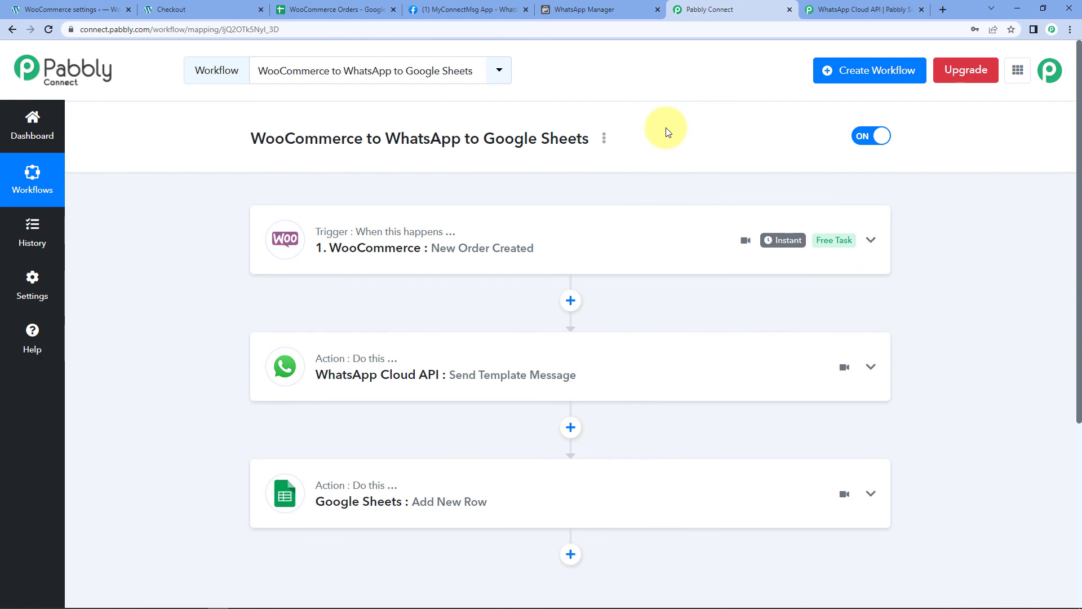